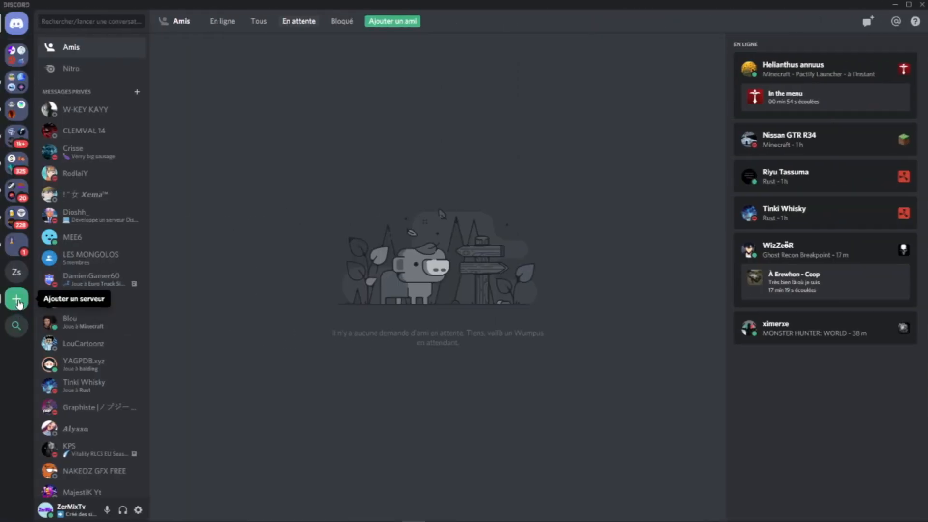
Step: Create a new server named Test without inviting any friends, and disconnect from its voice channel
click(19, 303)
click(413, 320)
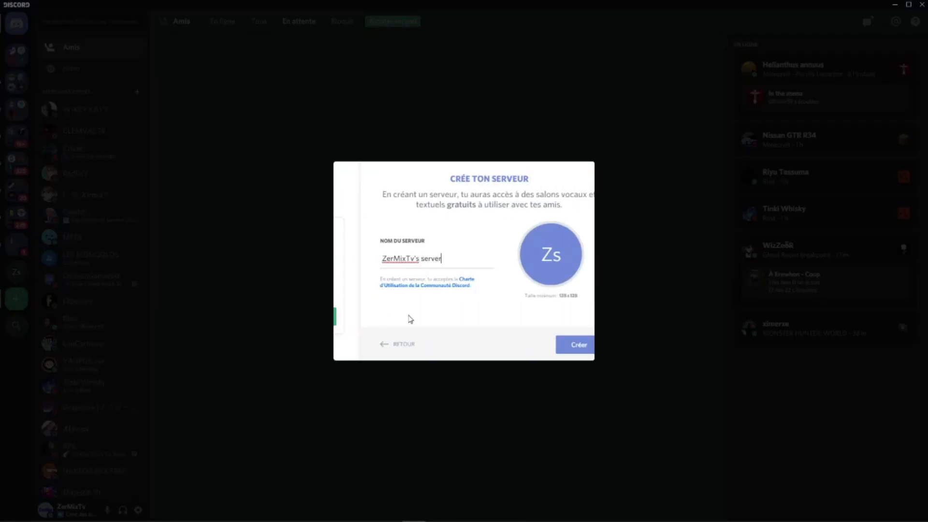
drag(438, 260, 295, 258)
text(Test)
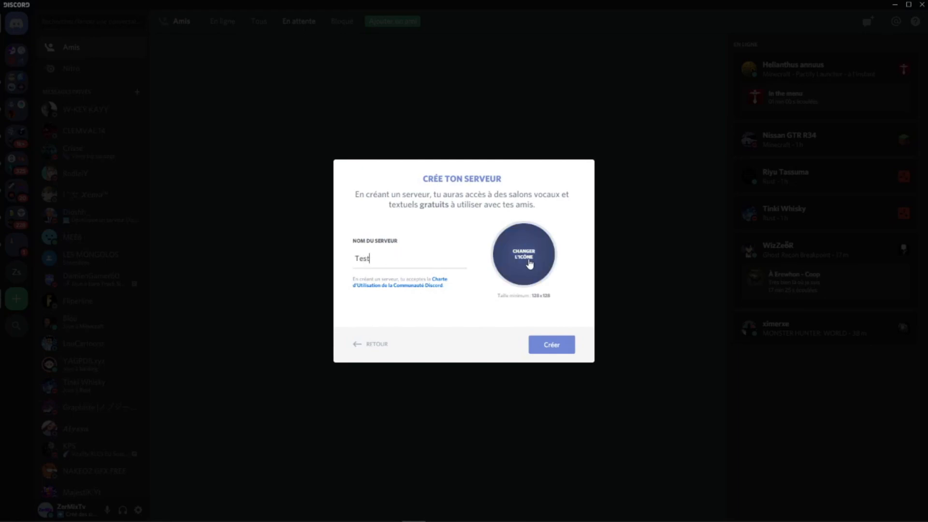
click(553, 343)
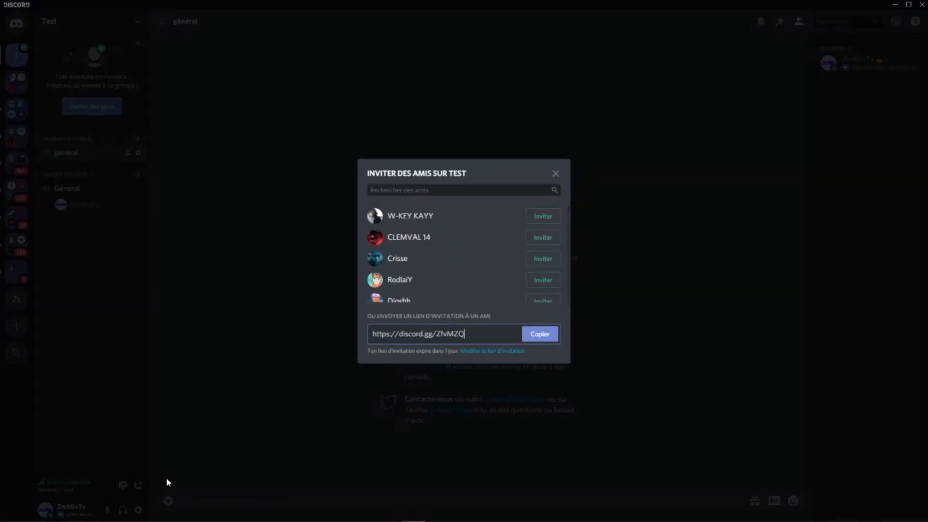
click(555, 174)
click(138, 485)
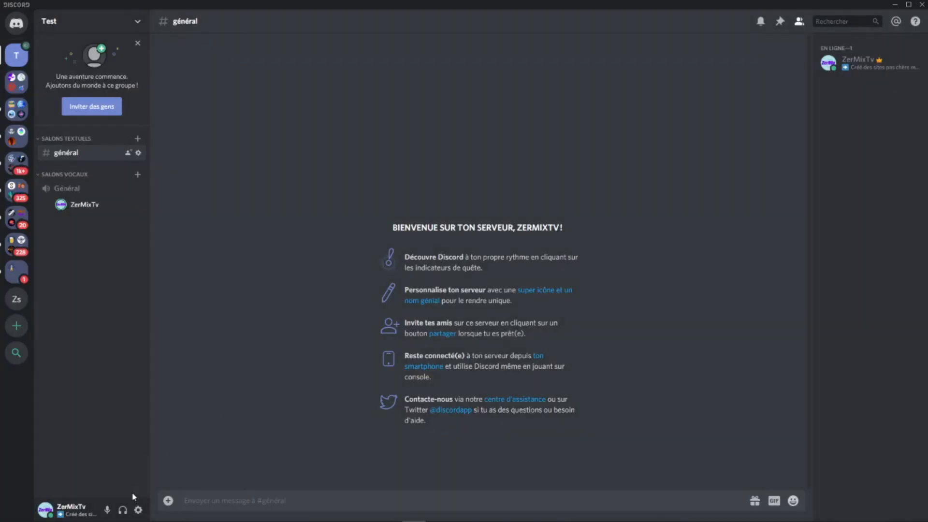
Step: Delete the default général text channel and the Salons textuels category that held it
right_click(77, 154)
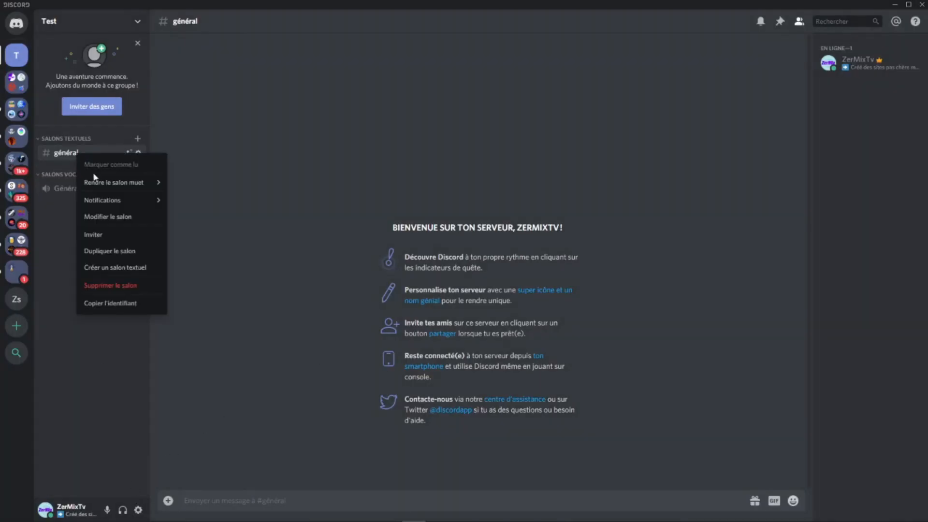
click(114, 285)
click(521, 287)
right_click(58, 140)
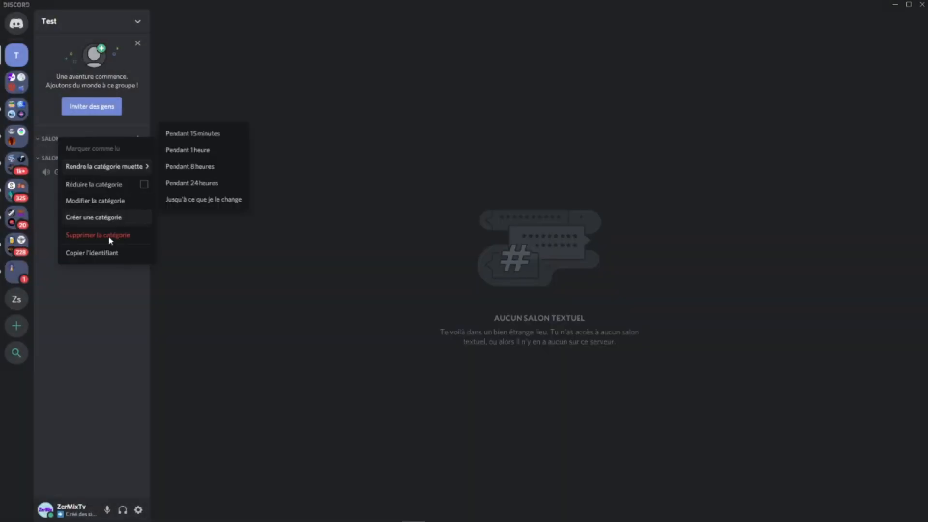
click(108, 234)
click(549, 289)
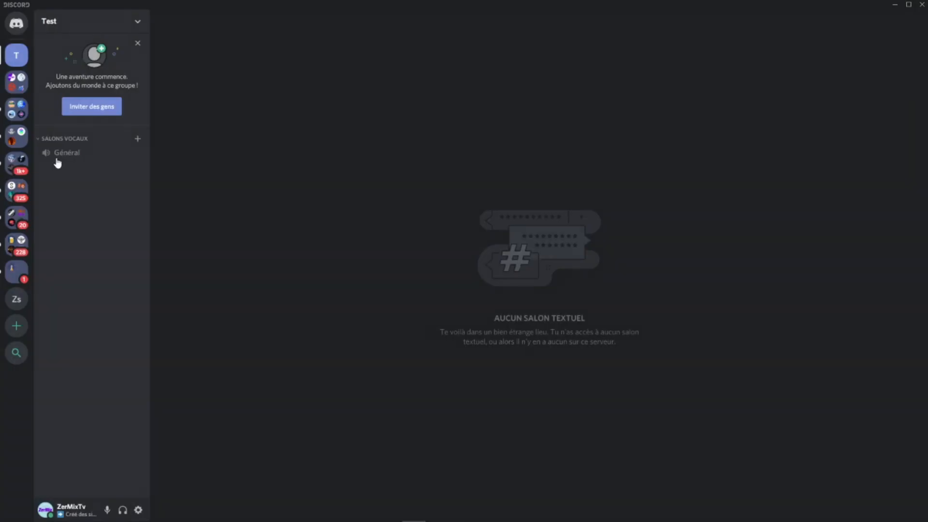
Step: Delete the default Général voice channel and the Salons vocaux category that held it
right_click(76, 152)
click(110, 242)
click(543, 291)
right_click(54, 144)
click(99, 239)
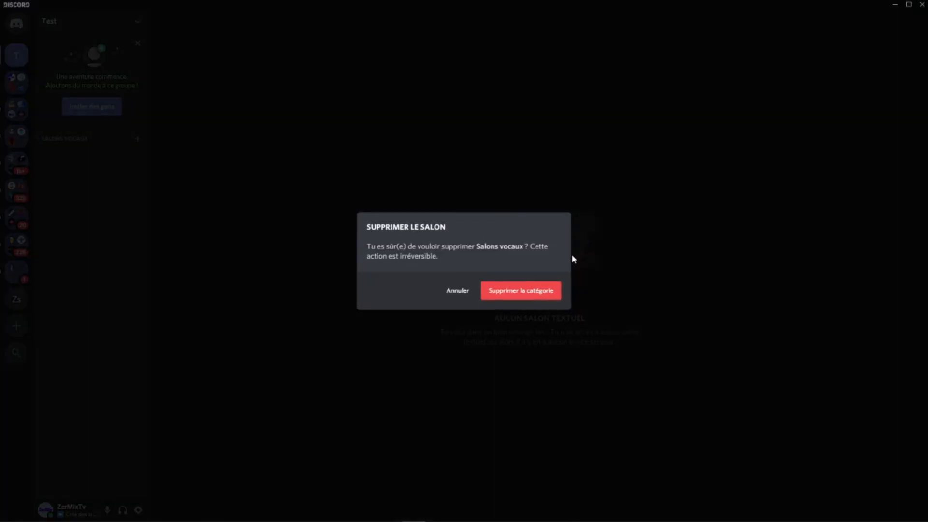
click(543, 297)
Step: Create a role named Fondateur in the server settings and give it a custom bright red colour
click(66, 22)
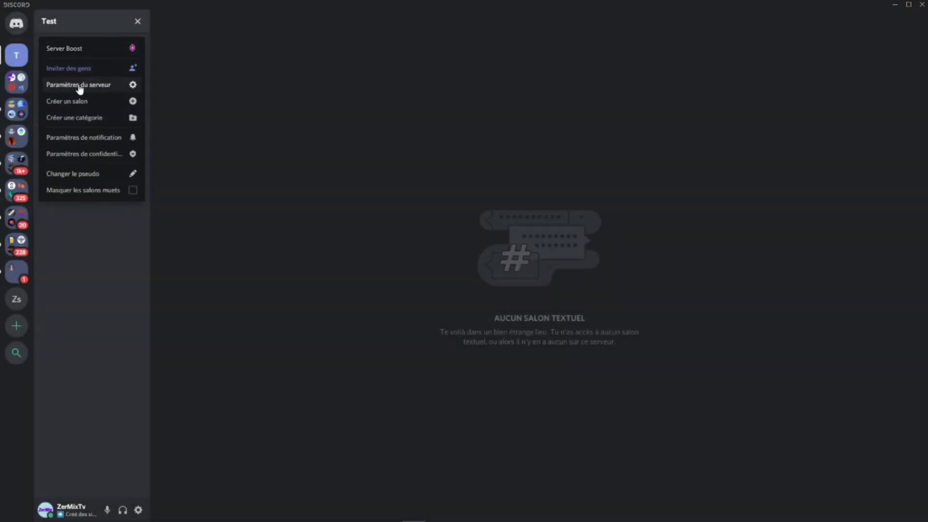
click(56, 83)
click(254, 74)
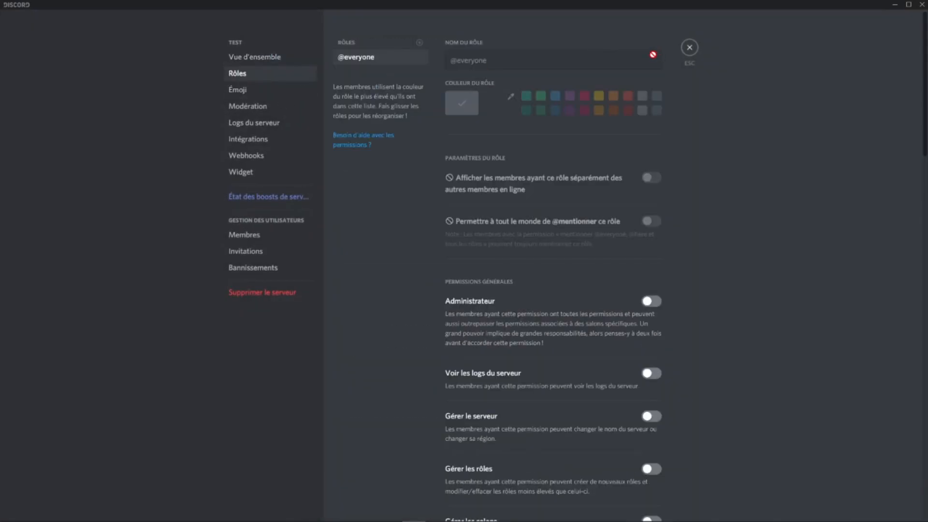
click(420, 43)
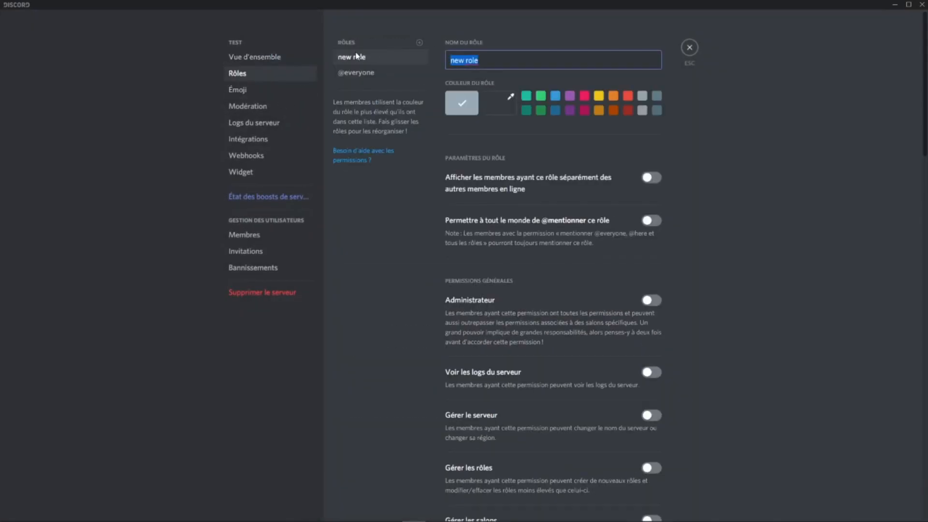
text(Fondatu)
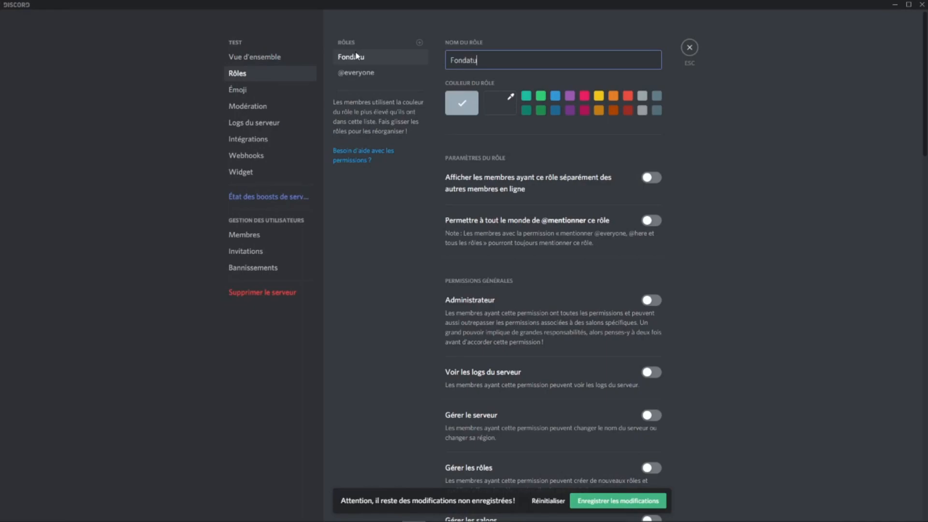
key(BackSpace)
text(eur)
click(498, 100)
drag(534, 168, 793, 106)
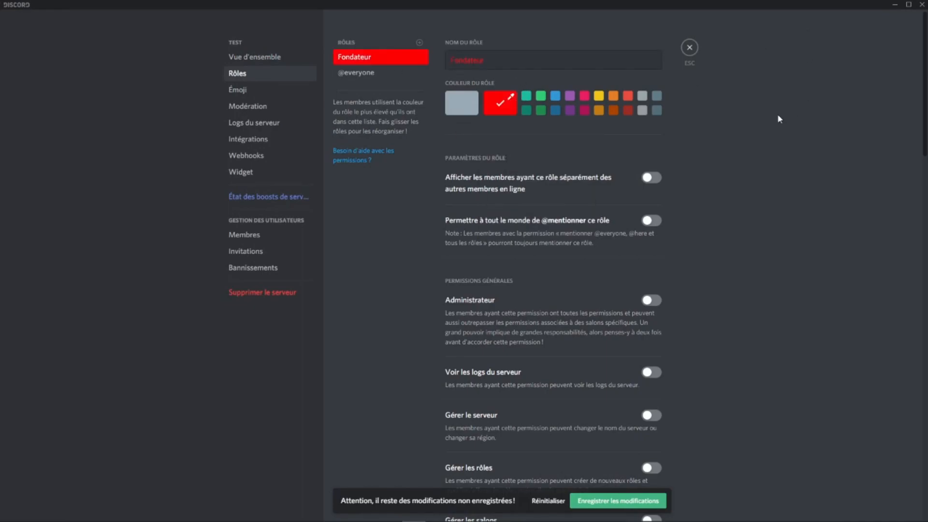
Step: Turn on separate member display and mentioning by everyone for Fondateur, plus the Administrateur, Voir les logs du serveur and Gérer le serveur permissions
click(651, 178)
click(652, 221)
click(651, 300)
click(652, 374)
click(648, 417)
Step: Allow Fondateur to manage roles, channels, nicknames, emojis and webhooks, and to kick and ban members
scroll(648, 419, down, 4)
click(651, 275)
click(649, 329)
click(651, 380)
click(651, 411)
scroll(653, 404, down, 4)
click(651, 324)
click(651, 377)
click(647, 410)
Step: Switch off Envoyer des messages TTS and switch on Gérer les messages for the Fondateur role
scroll(650, 409, down, 4)
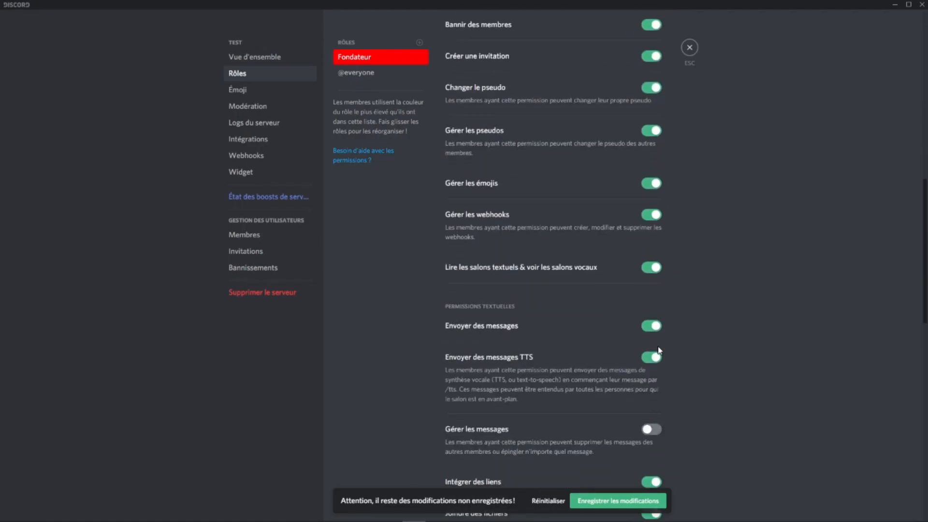
click(653, 358)
click(649, 433)
Step: Allow Fondateur to mute, deafen and move members and use Voix prioritaire, and save the role changes
scroll(609, 299, down, 9)
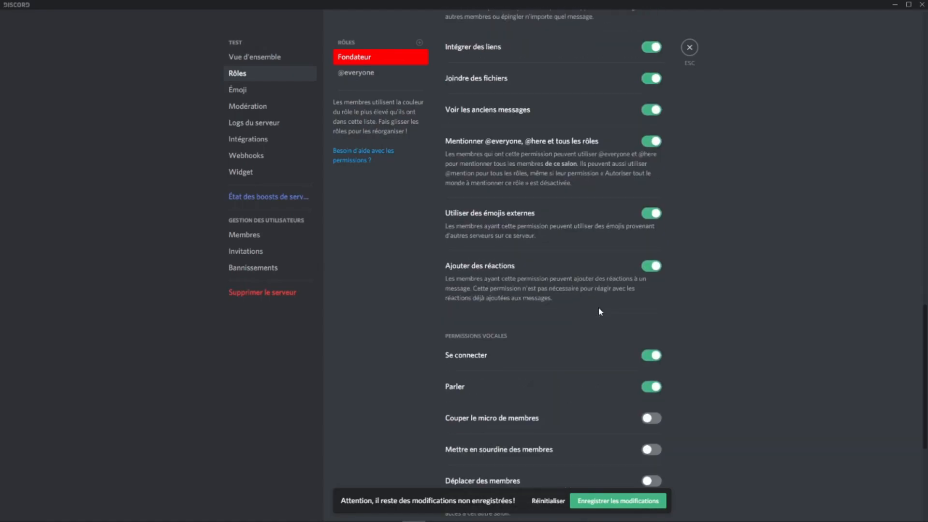
scroll(600, 312, down, 3)
click(645, 274)
click(650, 304)
click(651, 336)
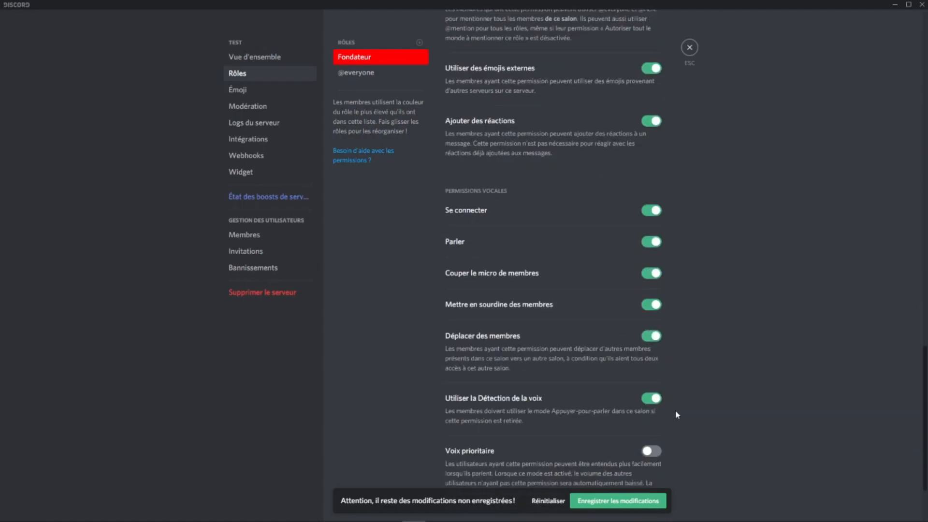
scroll(664, 381, down, 2)
click(650, 348)
click(634, 502)
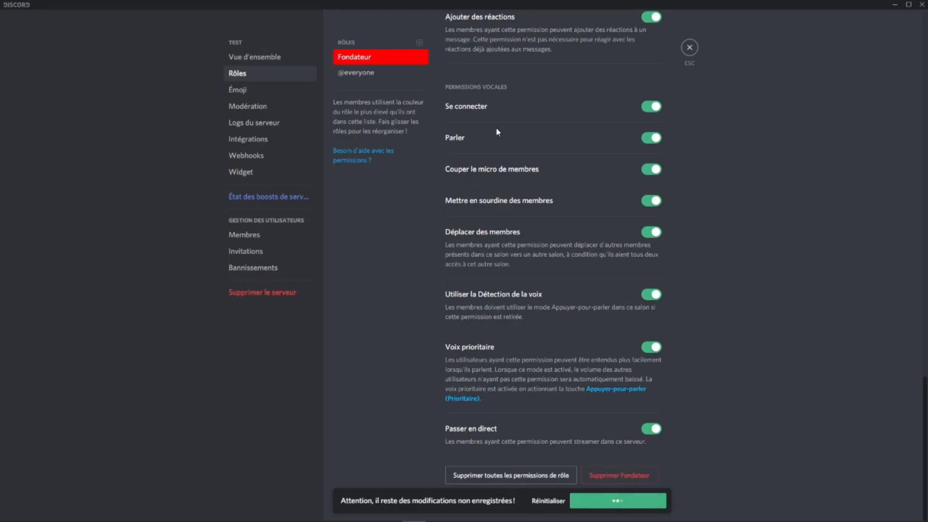
Step: Create a second role named Membres, colour it bright green and display its members separately from other online members
click(418, 43)
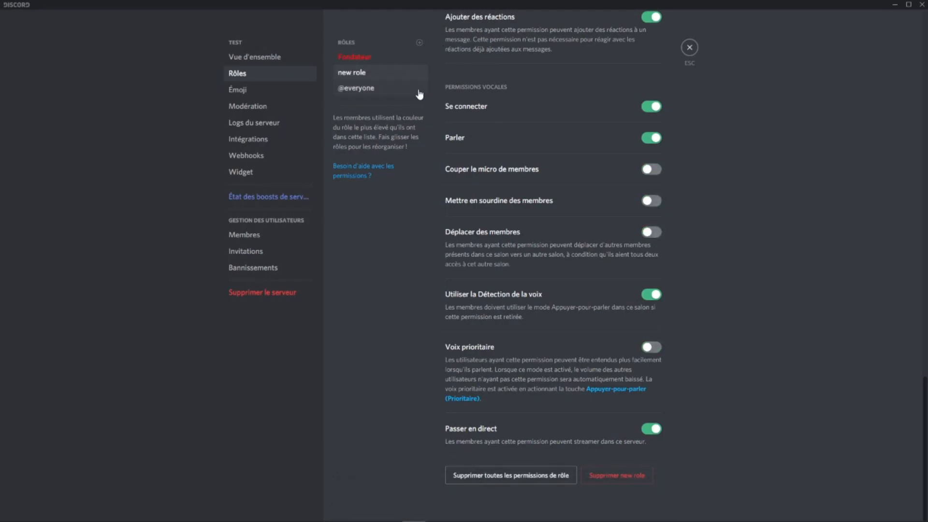
scroll(691, 125, up, 10)
scroll(691, 125, up, 10)
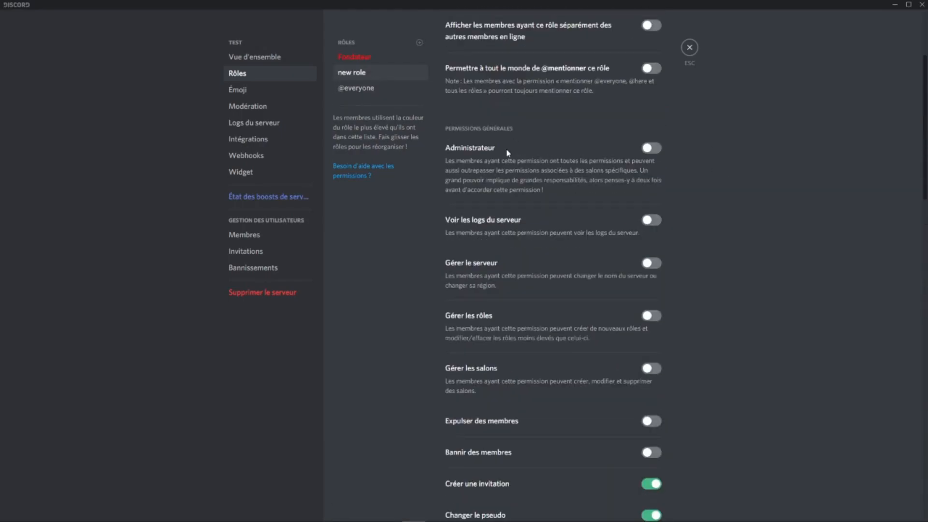
click(449, 53)
key(ctrl+a)
text(M)
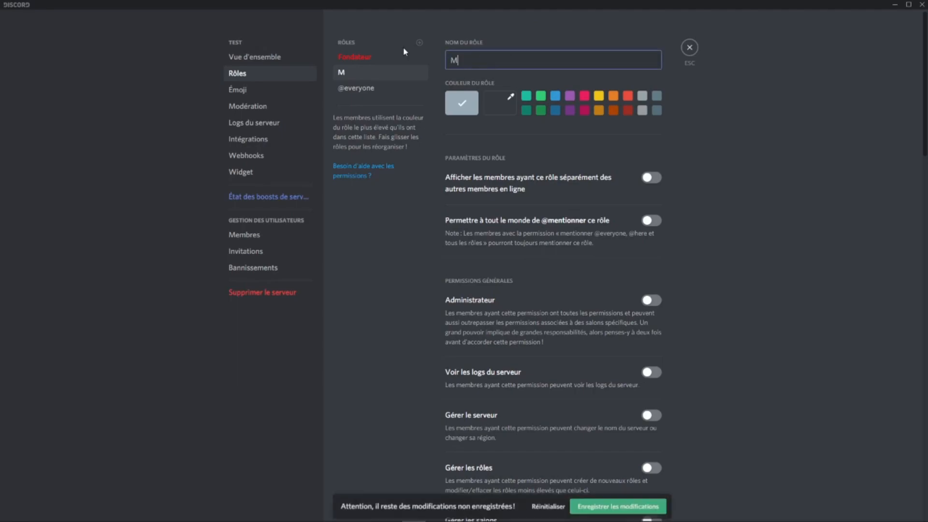
text(embres)
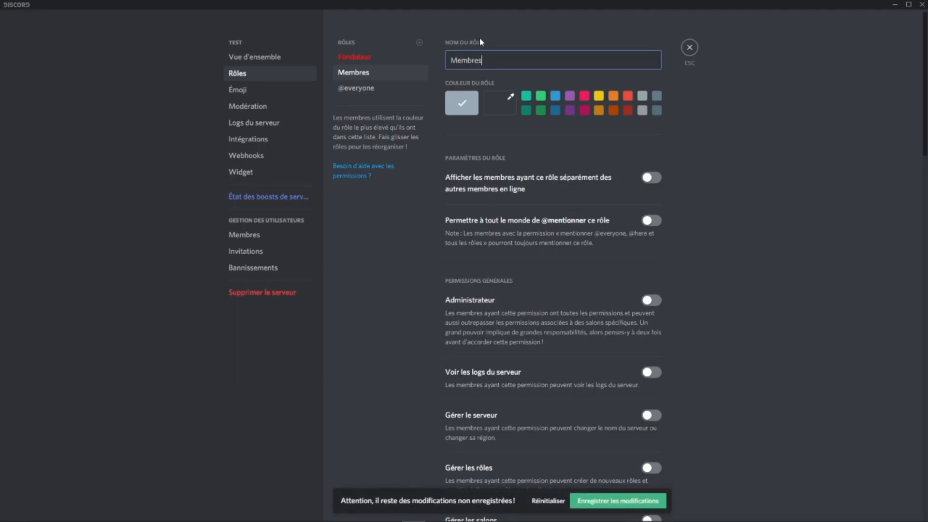
click(541, 96)
click(651, 178)
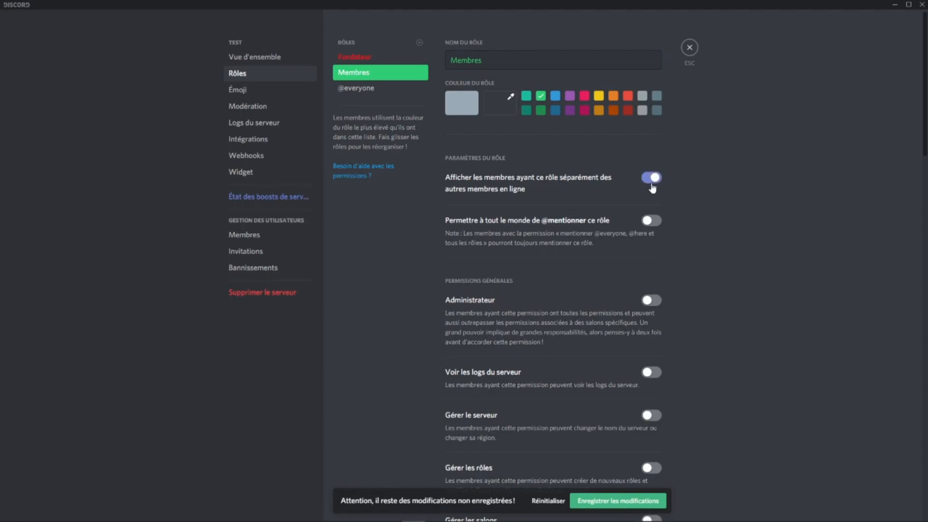
Step: Disable the Envoyer des messages TTS permission for the Membres role
scroll(652, 208, down, 7)
scroll(652, 213, down, 4)
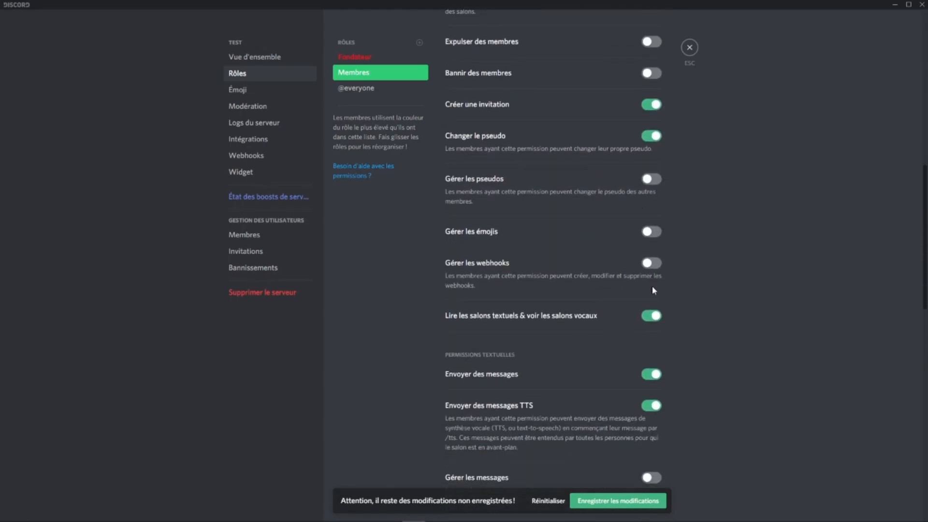
click(650, 408)
Step: Review the Membres role's display settings, general permissions and text permissions
scroll(622, 393, up, 15)
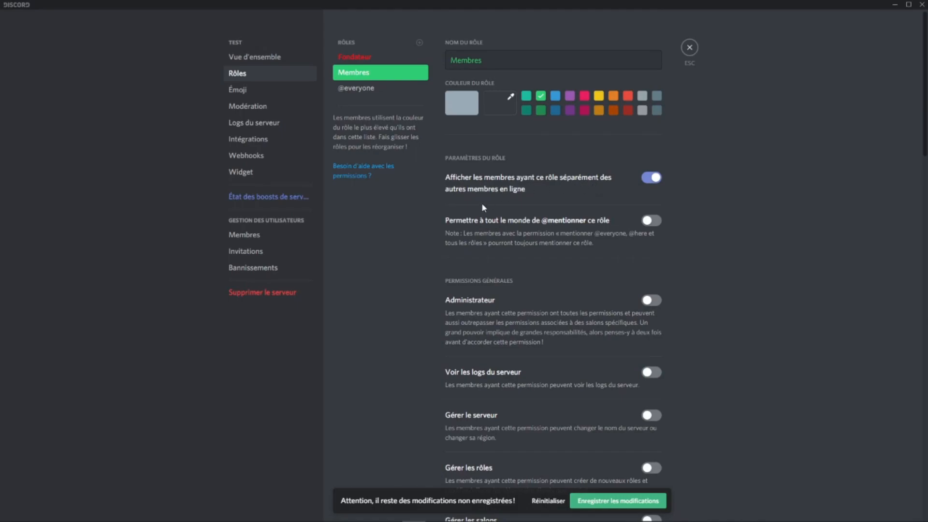
scroll(607, 275, down, 5)
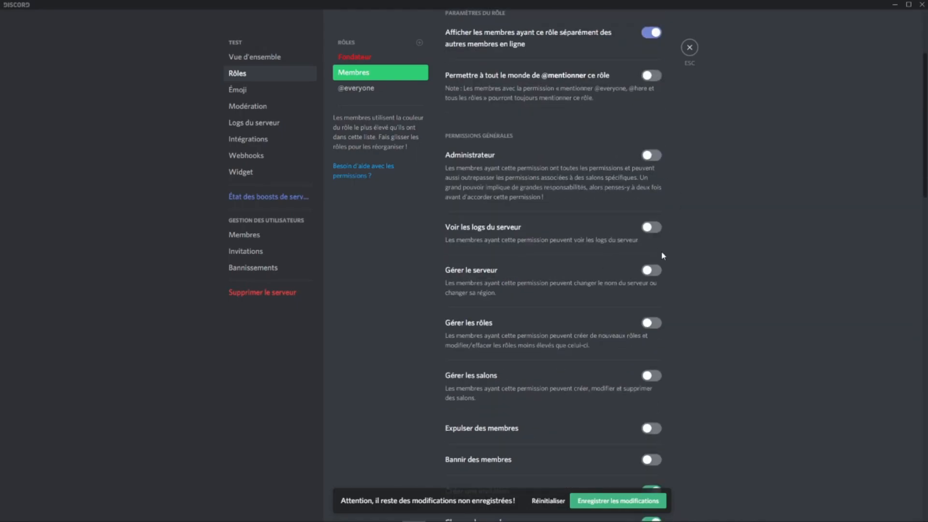
scroll(658, 272, down, 3)
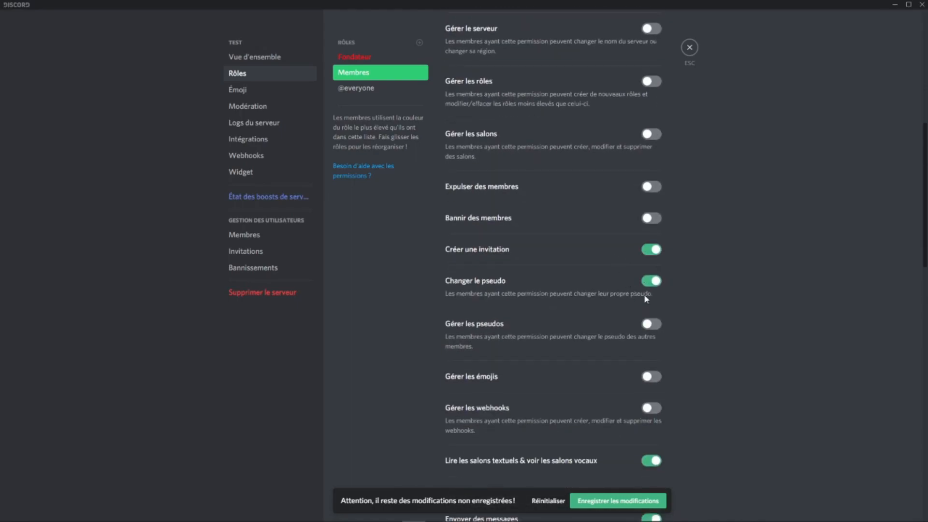
click(645, 286)
click(645, 286)
scroll(646, 289, down, 3)
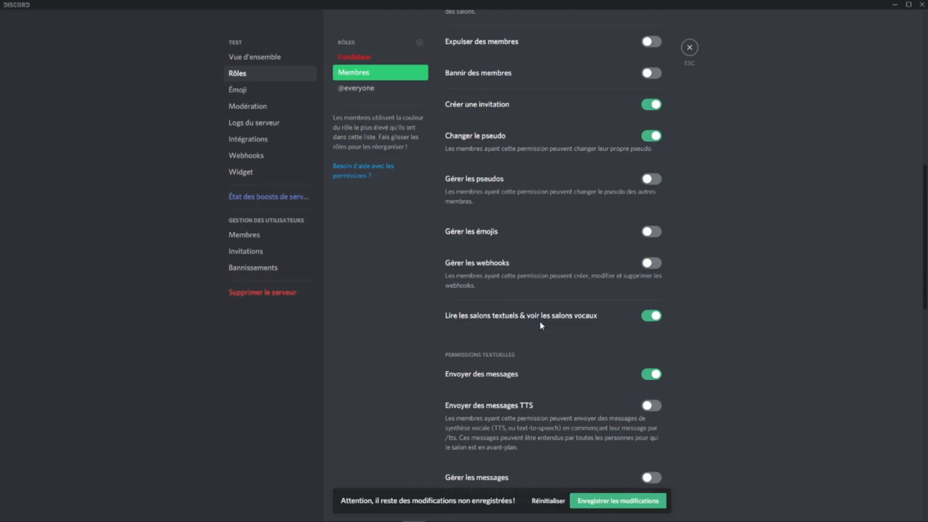
scroll(560, 324, down, 2)
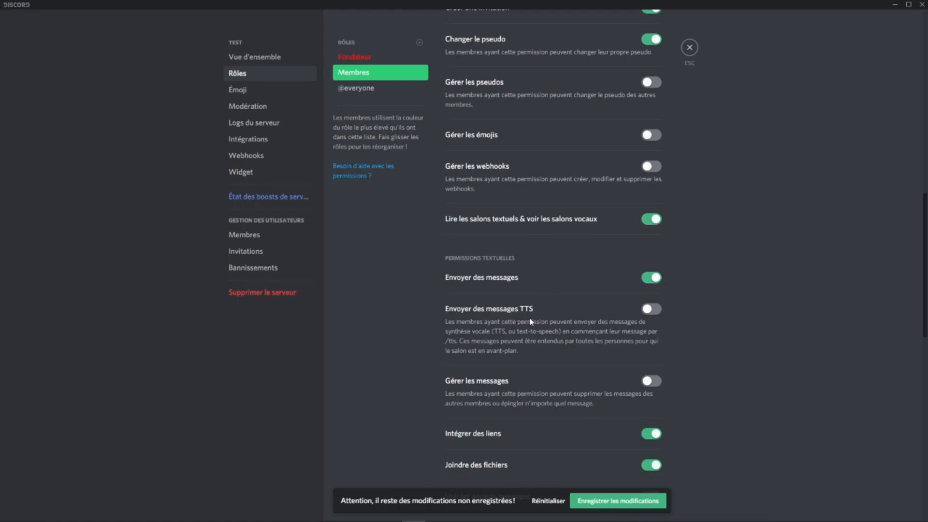
scroll(578, 326, down, 2)
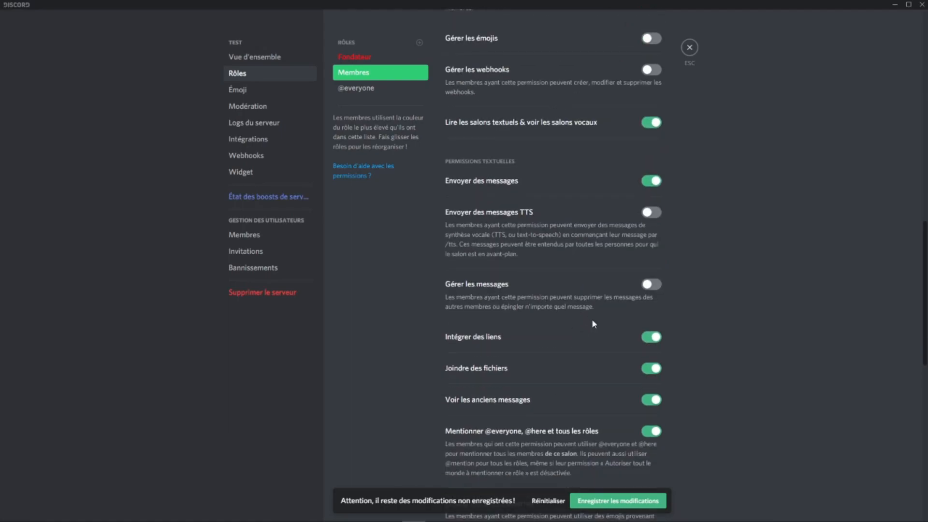
scroll(592, 318, down, 2)
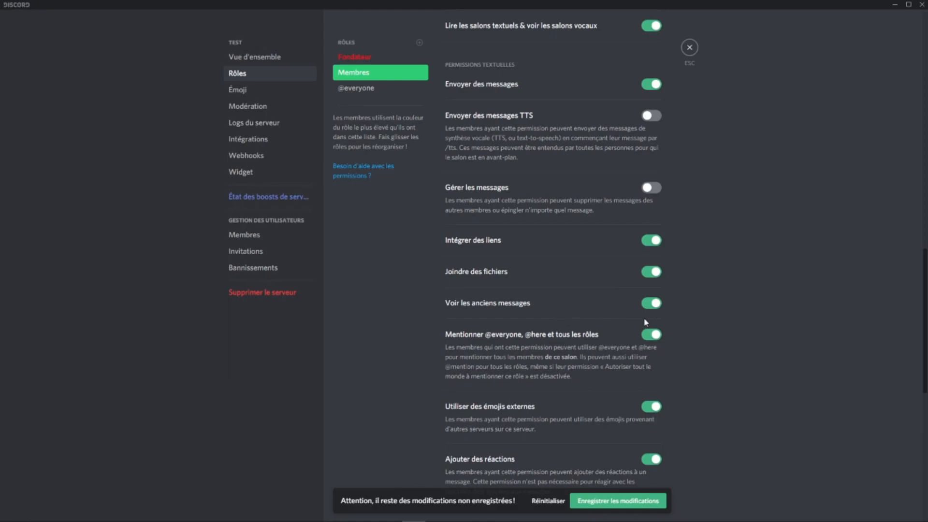
scroll(604, 300, down, 1)
click(659, 294)
scroll(659, 294, down, 2)
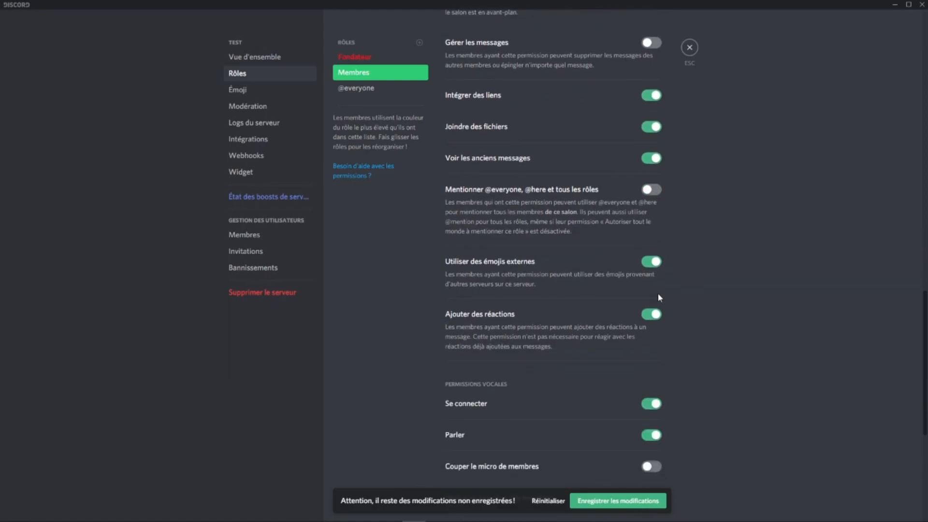
scroll(556, 280, down, 3)
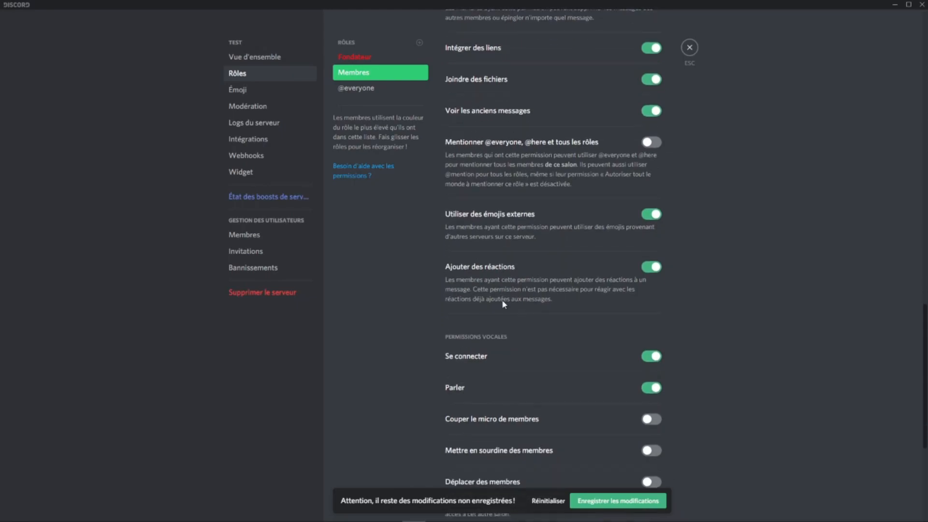
scroll(605, 283, down, 2)
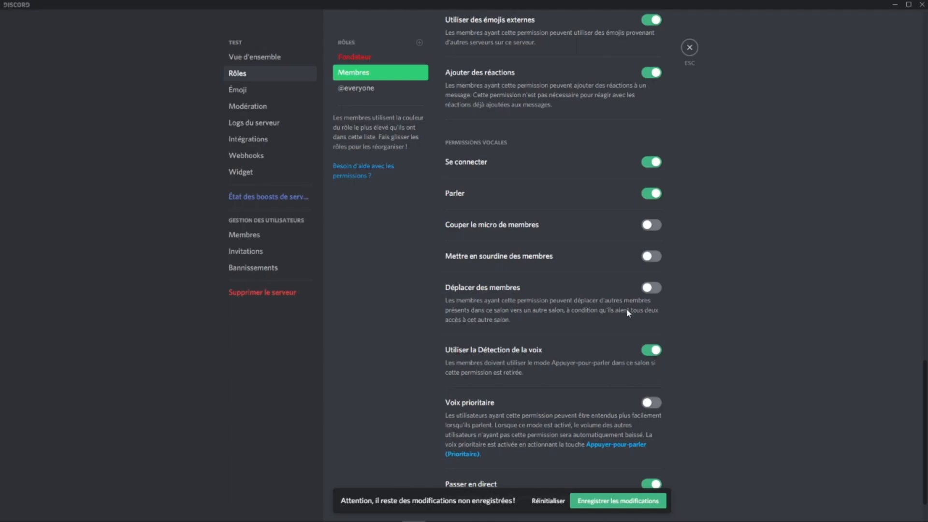
scroll(699, 353, down, 1)
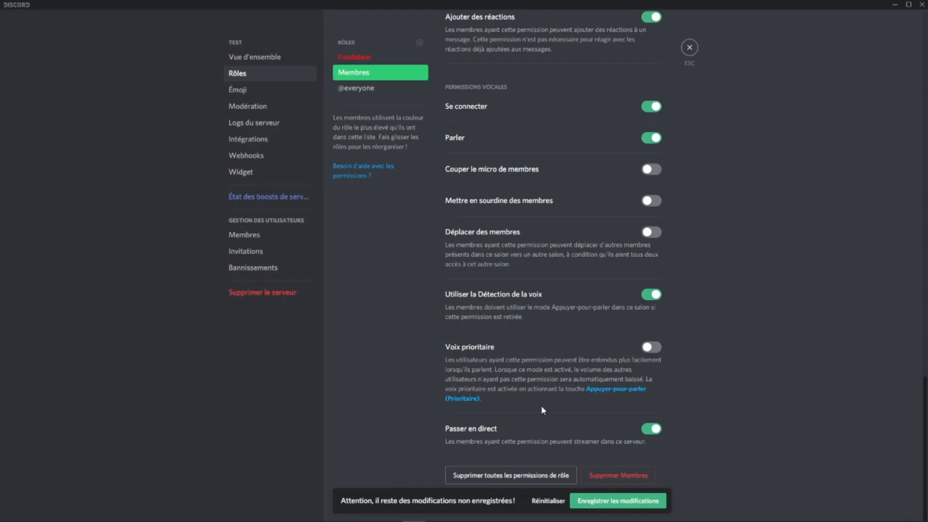
click(629, 501)
Step: Create a third role named BOT, display its members separately from other online members and allow everyone to mention it
click(419, 42)
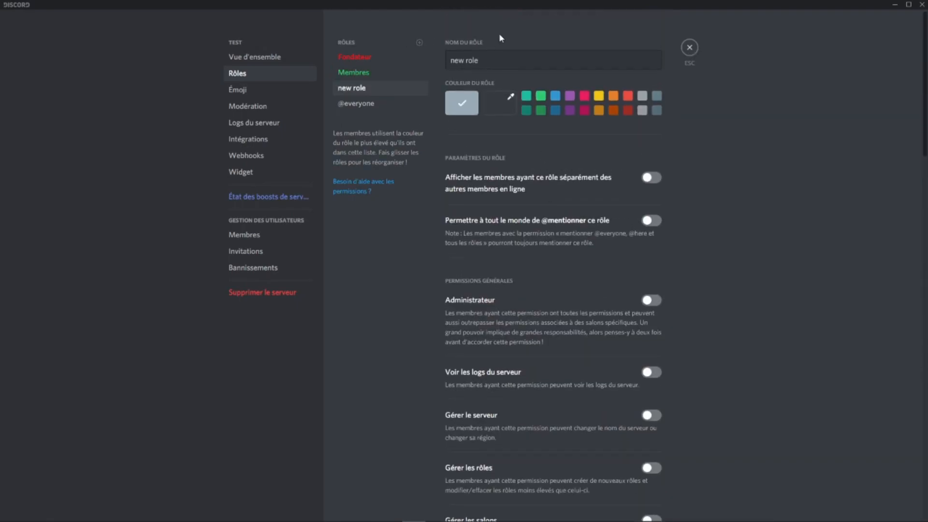
text(BOT)
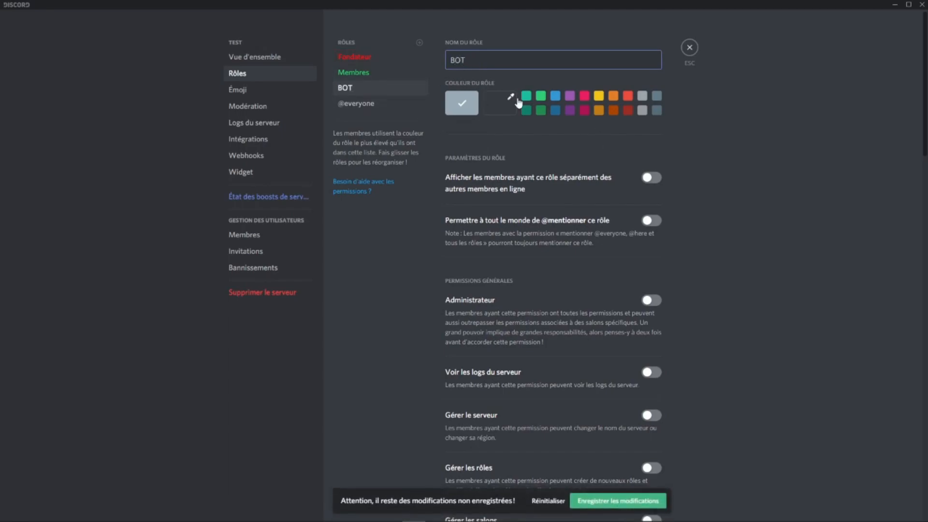
click(653, 178)
click(652, 221)
Step: Enable BOT's general permissions from Administrateur through server logs, server, role and channel management to Expulser des membres and Bannir des membres
click(652, 301)
click(652, 372)
click(652, 416)
click(652, 467)
scroll(657, 435, down, 4)
click(652, 328)
click(652, 412)
Step: Enable Gérer les pseudos, Gérer les émojis, Gérer les webhooks and Gérer les messages for the BOT role
scroll(652, 414, down, 3)
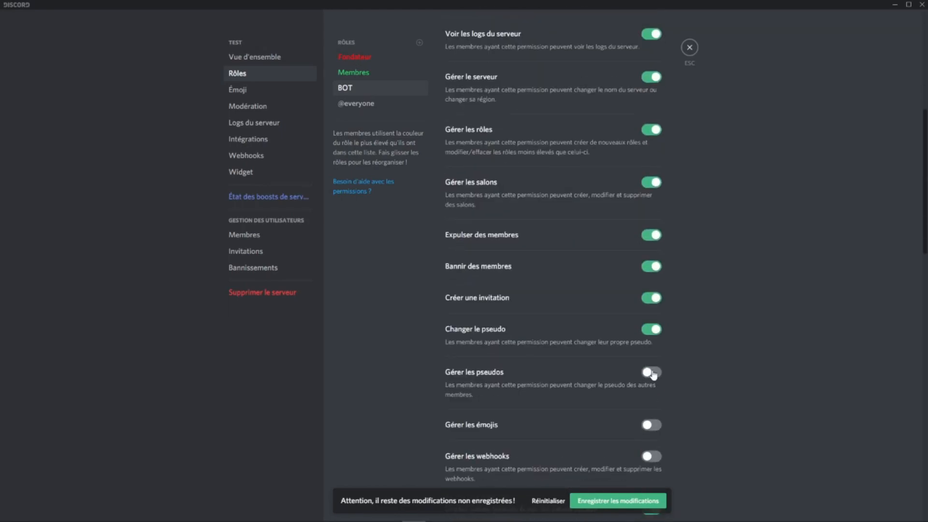
scroll(652, 377, down, 2)
click(652, 277)
click(653, 328)
click(652, 360)
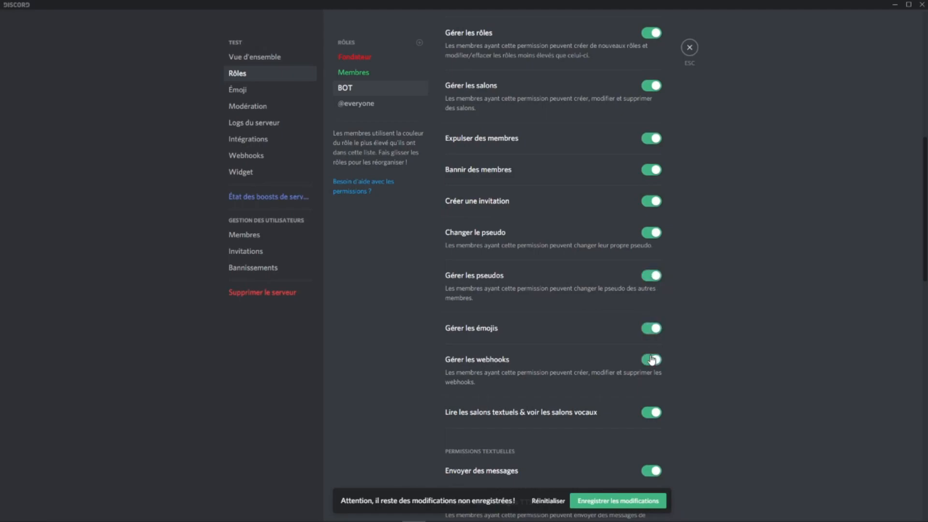
scroll(652, 363, down, 3)
click(652, 357)
scroll(650, 414, down, 12)
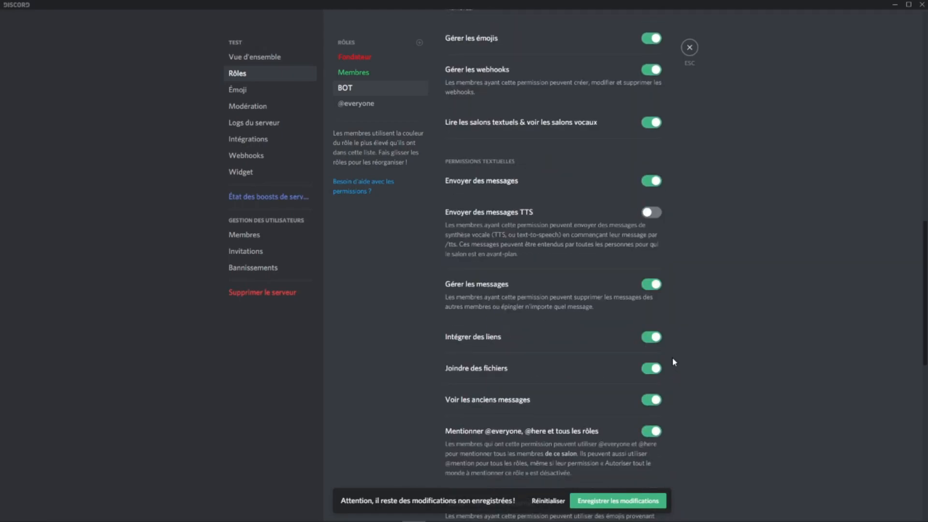
Step: Enable Couper le micro de membres, Mettre en sourdine des membres, Déplacer des membres and Voix prioritaire for BOT, and save the changes
click(652, 274)
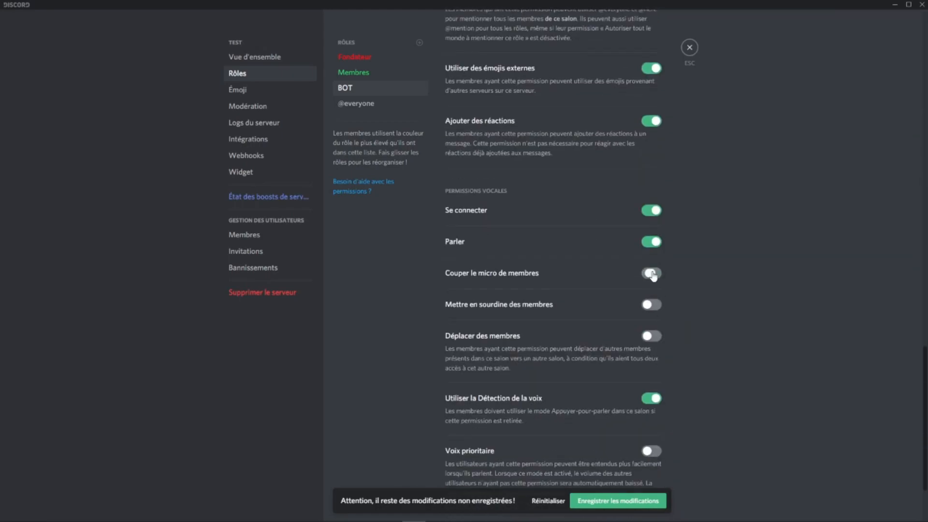
click(653, 305)
click(652, 336)
scroll(650, 341, down, 2)
click(649, 348)
click(643, 501)
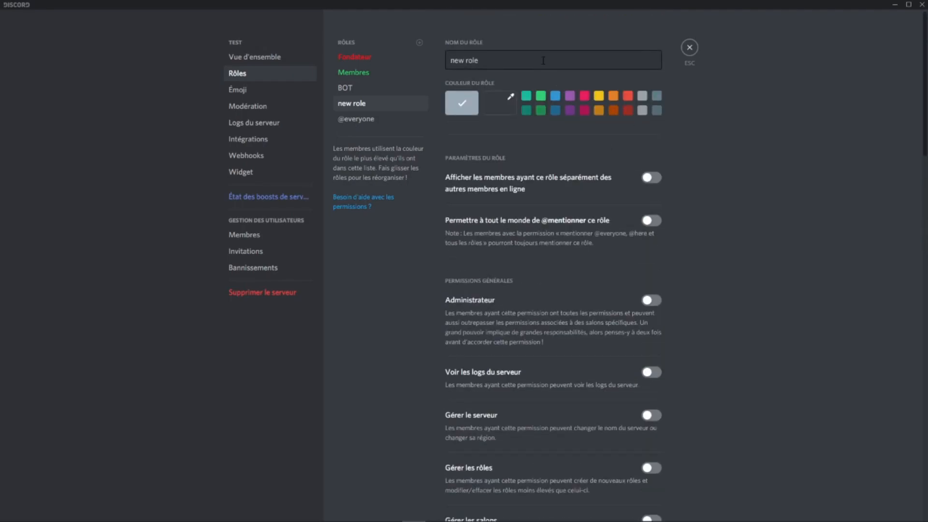
Step: Name the newly added fourth role BOT and colour it dark green
drag(544, 60, 385, 60)
text(T)
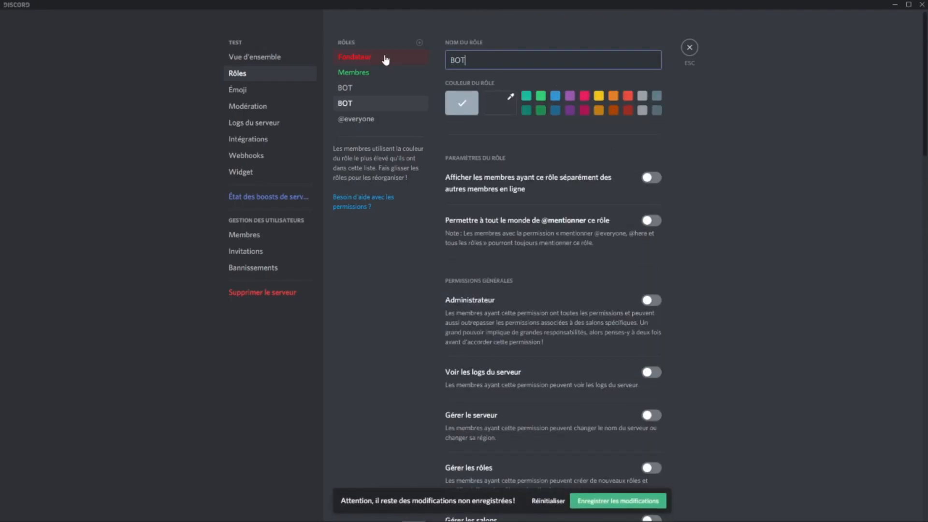
click(541, 113)
Step: Move the uncoloured BOT role above Fondateur, save, and turn off its separate member display and its mention by everyone
drag(370, 104, 349, 57)
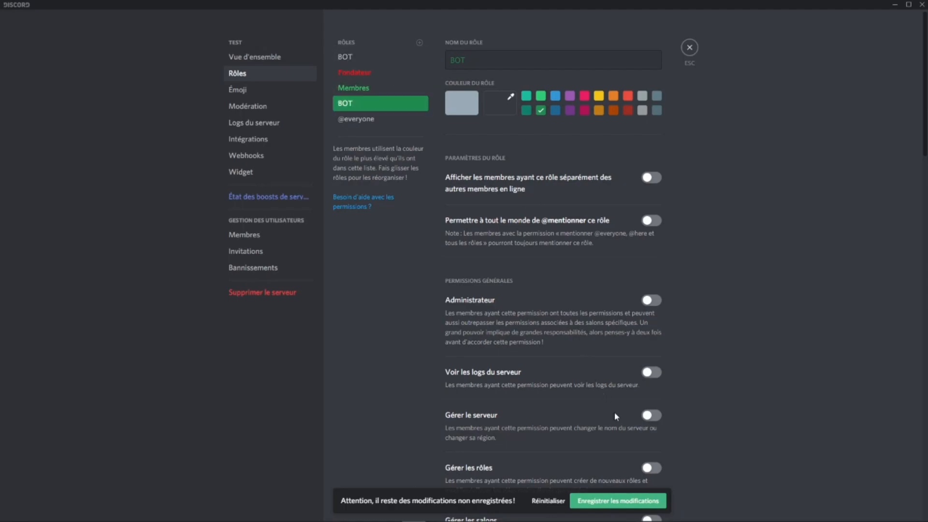
click(608, 503)
click(378, 61)
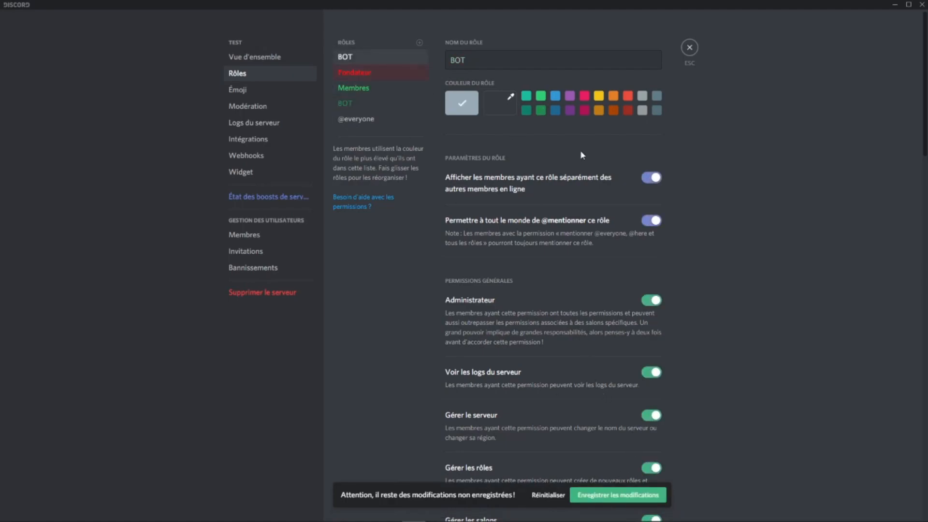
click(649, 179)
click(651, 221)
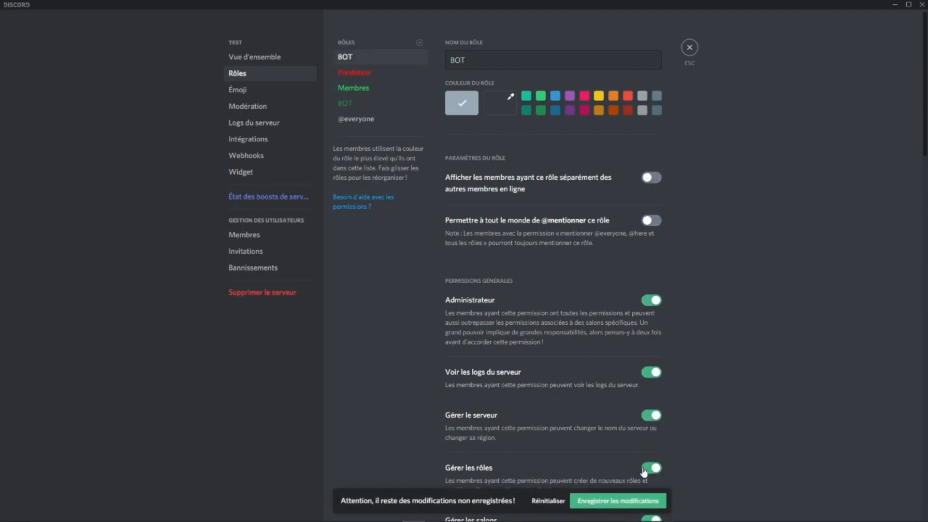
Step: Display the dark green BOT role's members separately from other online members, save the change and close the server settings
click(361, 104)
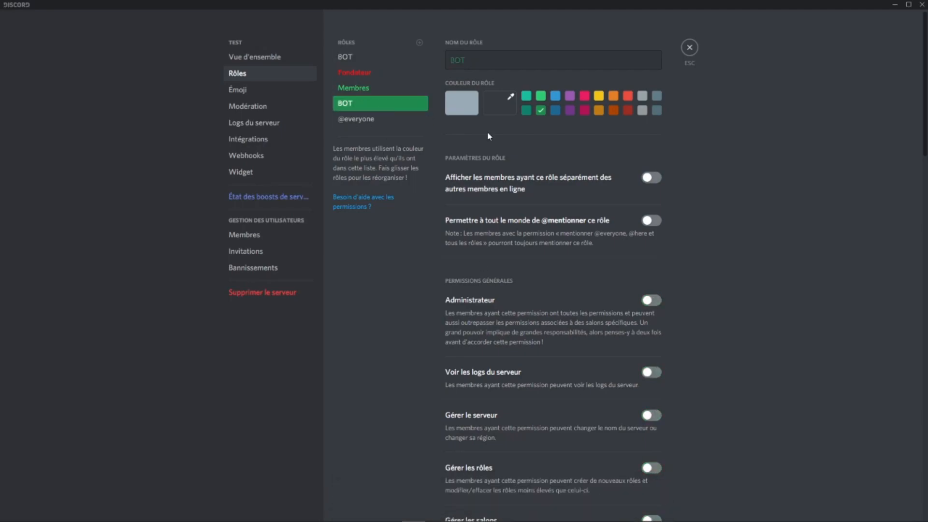
click(652, 178)
click(617, 502)
click(361, 57)
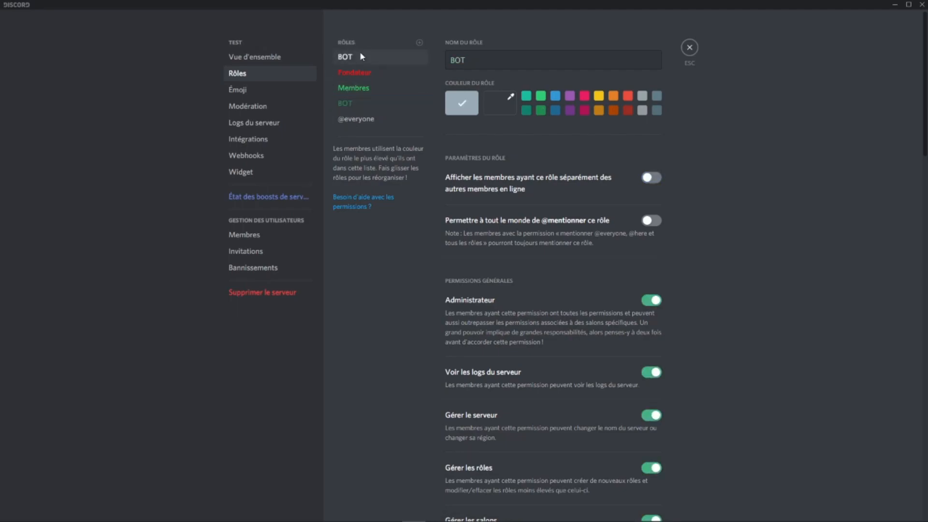
click(691, 51)
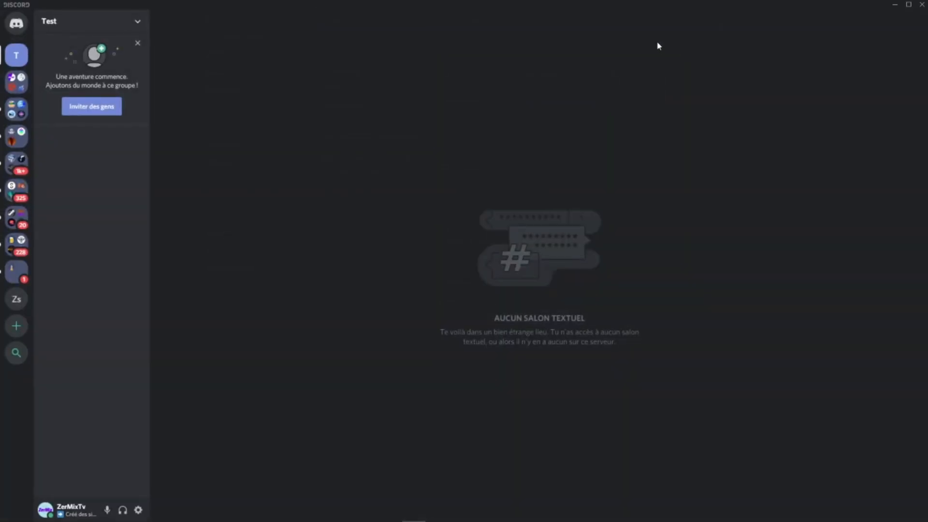
right_click(107, 175)
click(145, 201)
click(480, 361)
Step: Create a category named textuel on the Test server
right_click(52, 175)
click(105, 222)
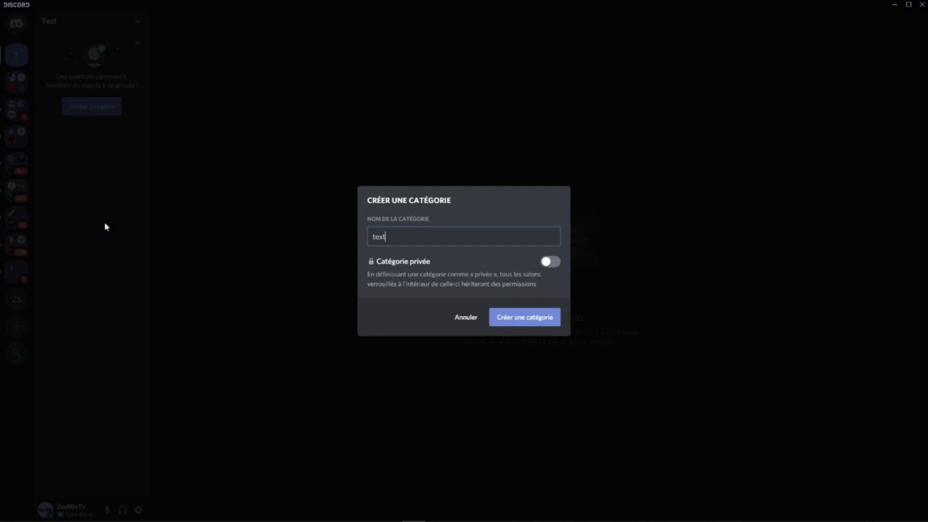
click(531, 321)
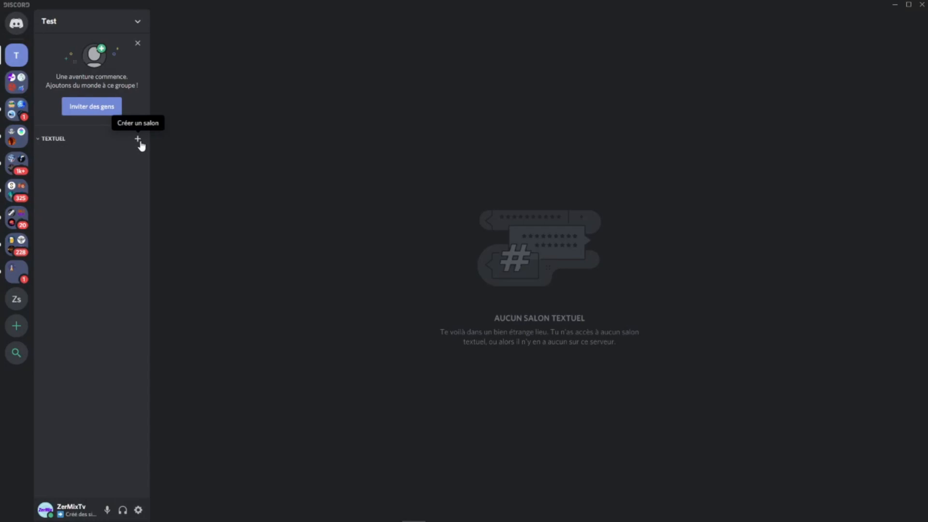
Step: Create two text channels named général and annonces in the textuel category
click(138, 139)
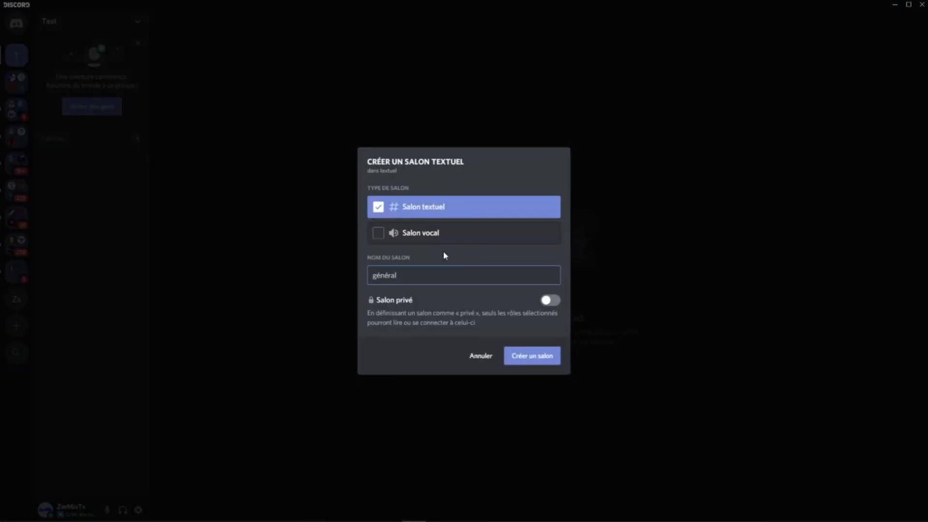
click(551, 355)
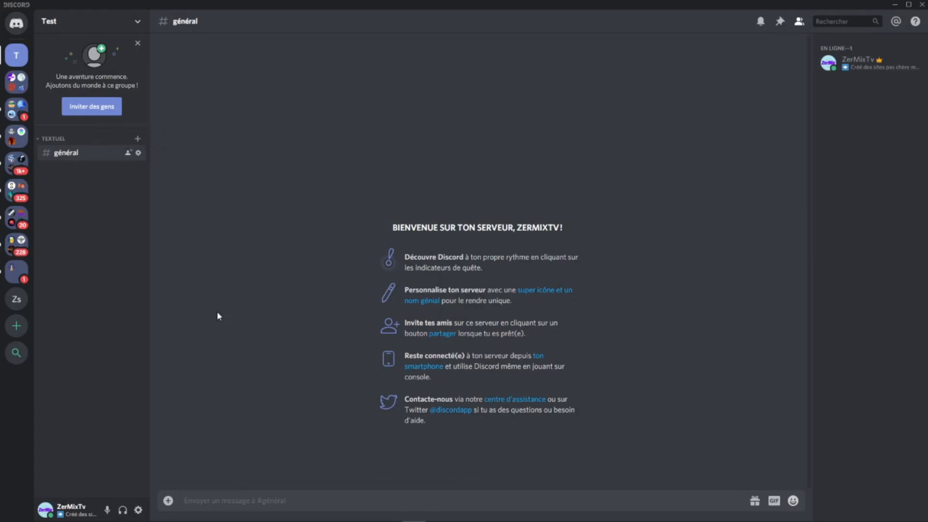
right_click(50, 216)
click(138, 138)
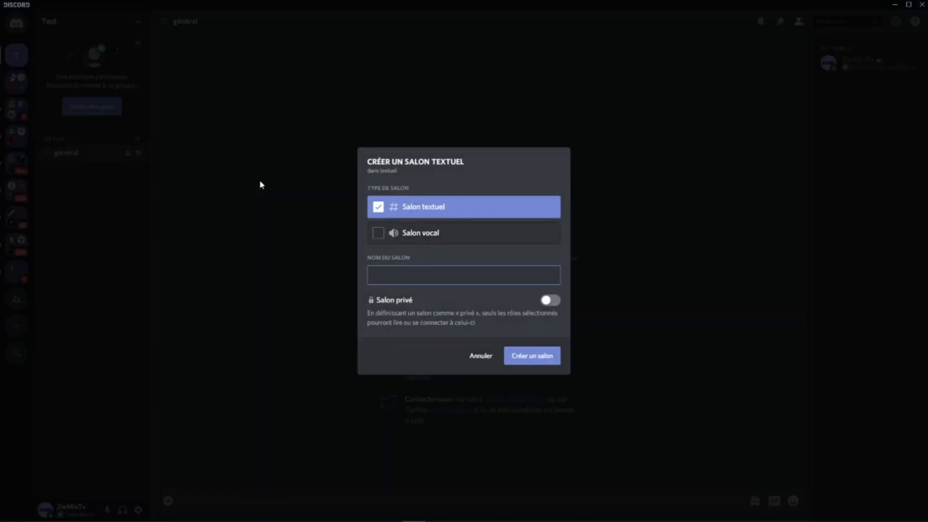
text(annonces)
click(552, 352)
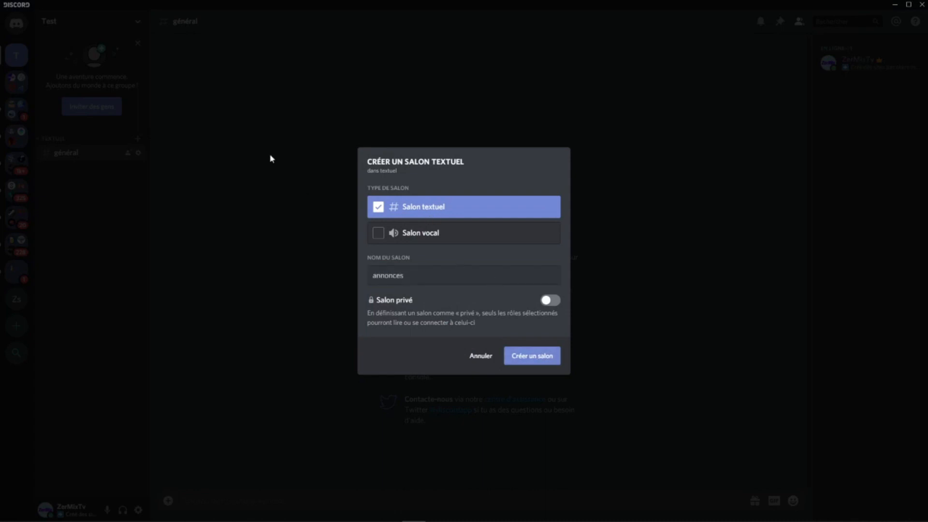
Step: Add two more text channels named sondages and notre-pub to the textuel category
click(138, 139)
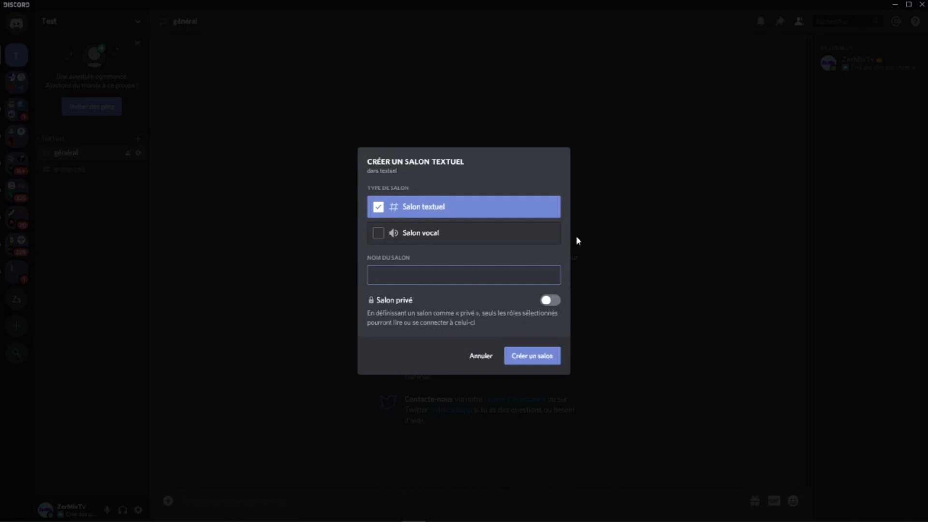
text(sondages)
click(533, 354)
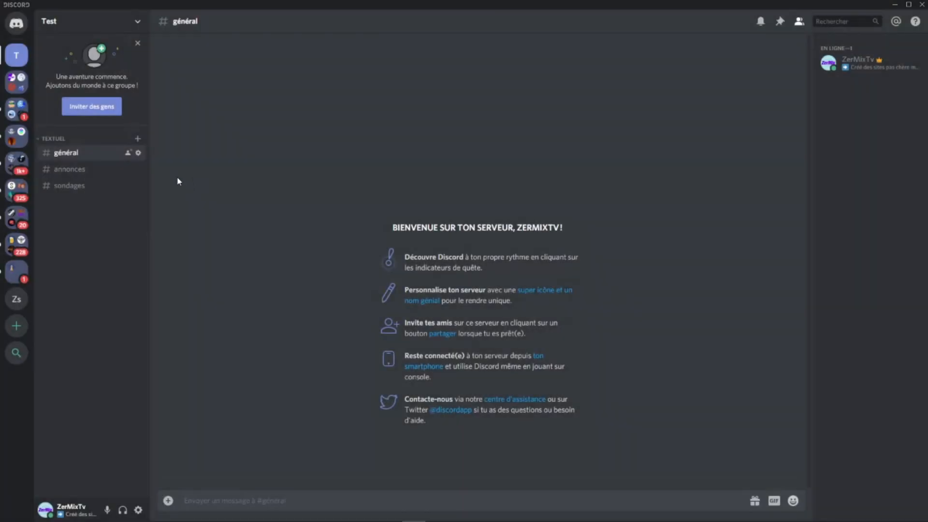
click(137, 139)
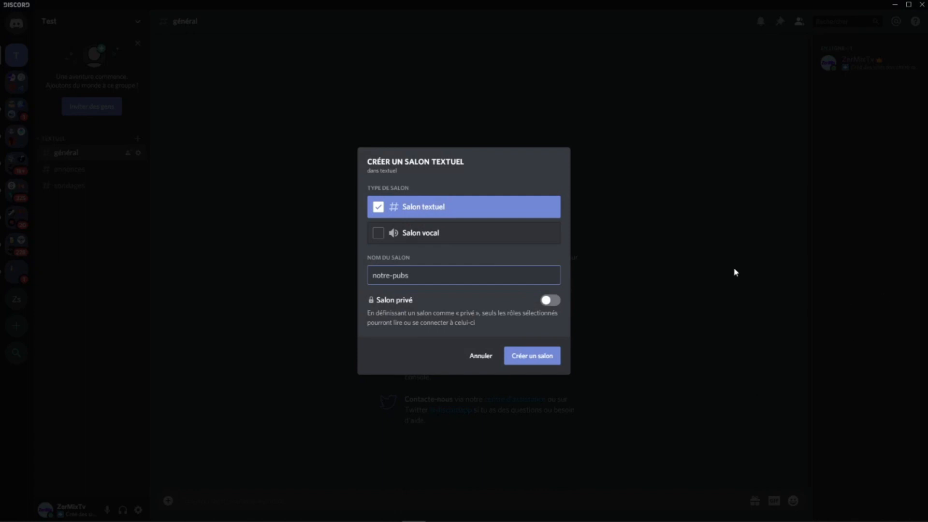
text(notre-pub)
click(534, 357)
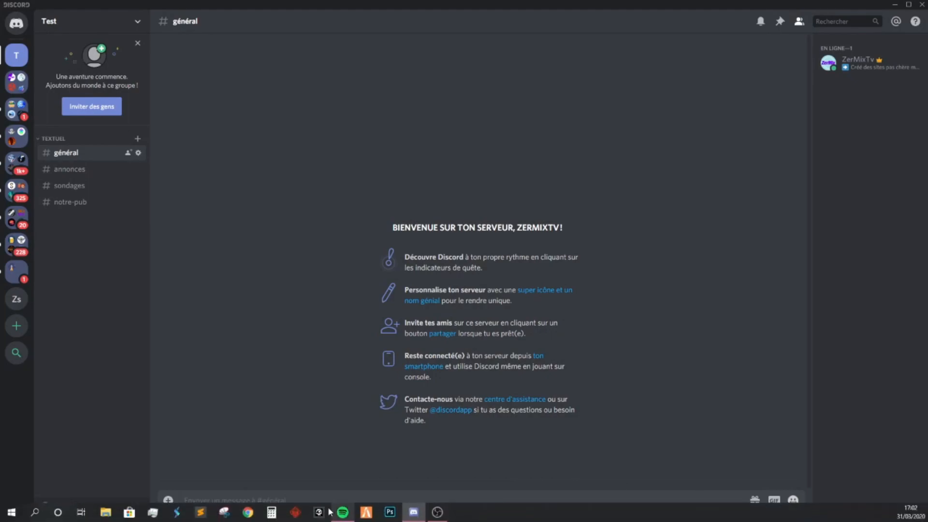
Step: Switch to Google Chrome, open the smiley.cool emoji list and copy the red megaphone emoji from the Musique et Vidéo section
click(255, 512)
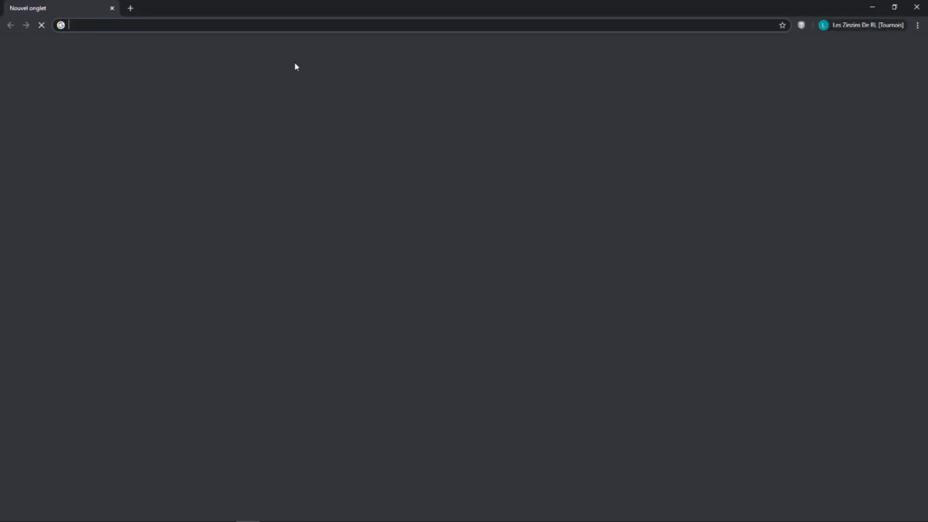
click(500, 233)
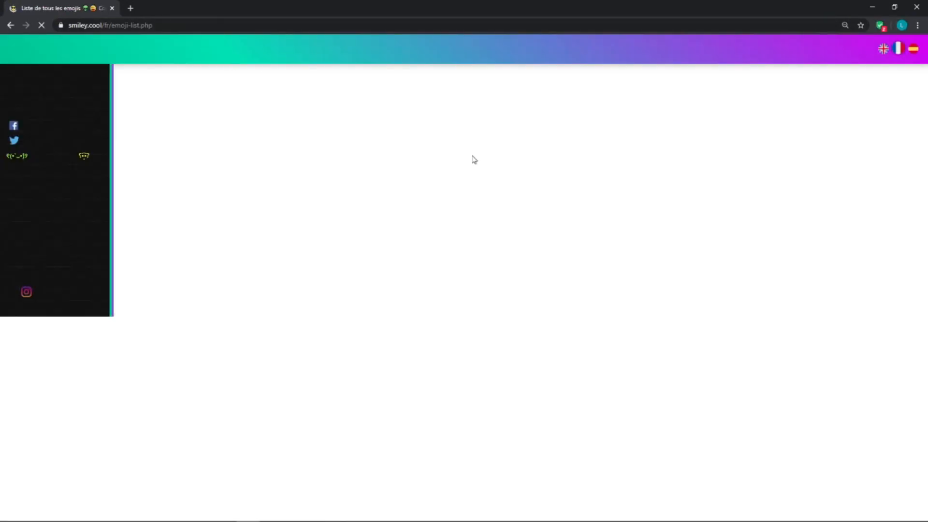
scroll(475, 353, down, 7)
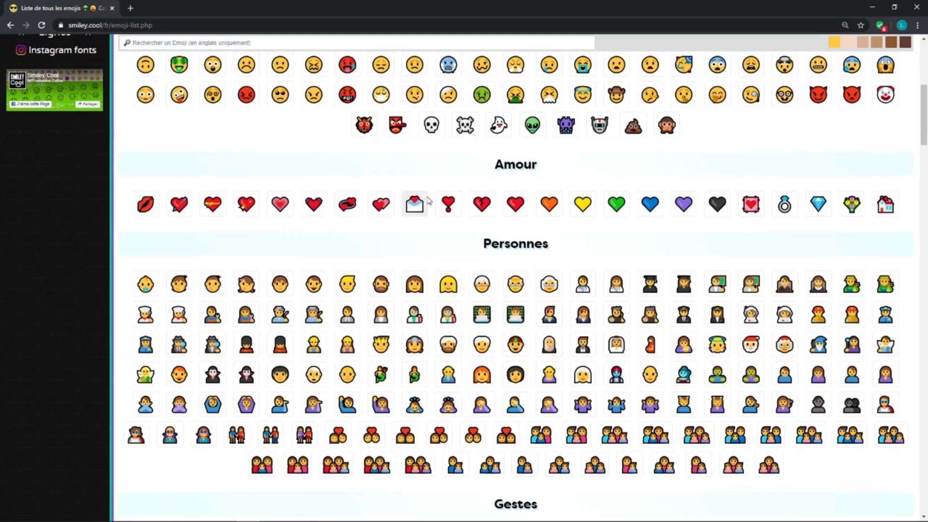
scroll(426, 206, down, 4)
scroll(448, 187, down, 12)
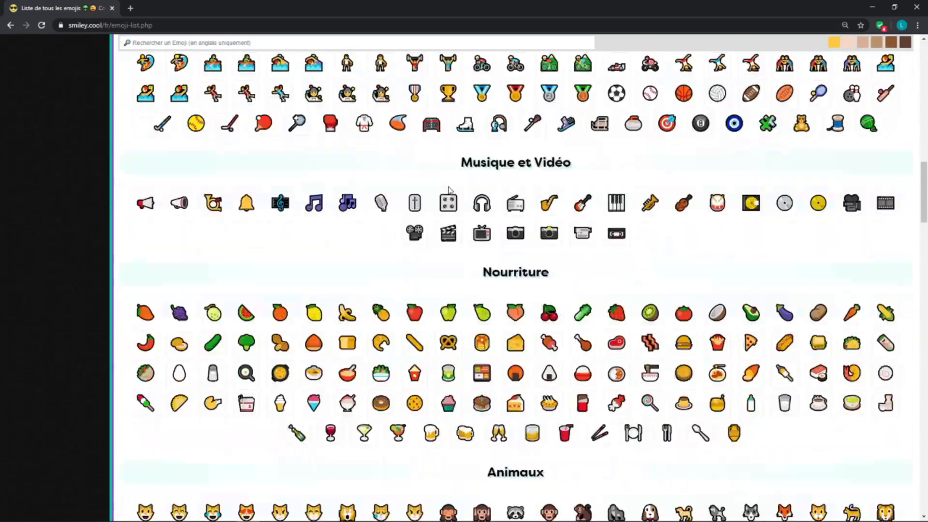
scroll(449, 191, down, 6)
scroll(450, 191, up, 3)
scroll(451, 240, down, 3)
scroll(451, 240, up, 11)
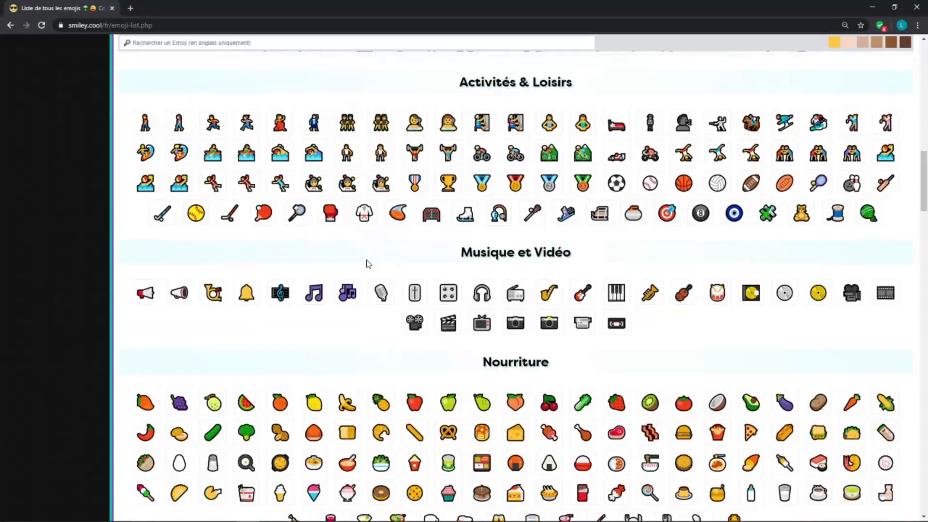
click(147, 294)
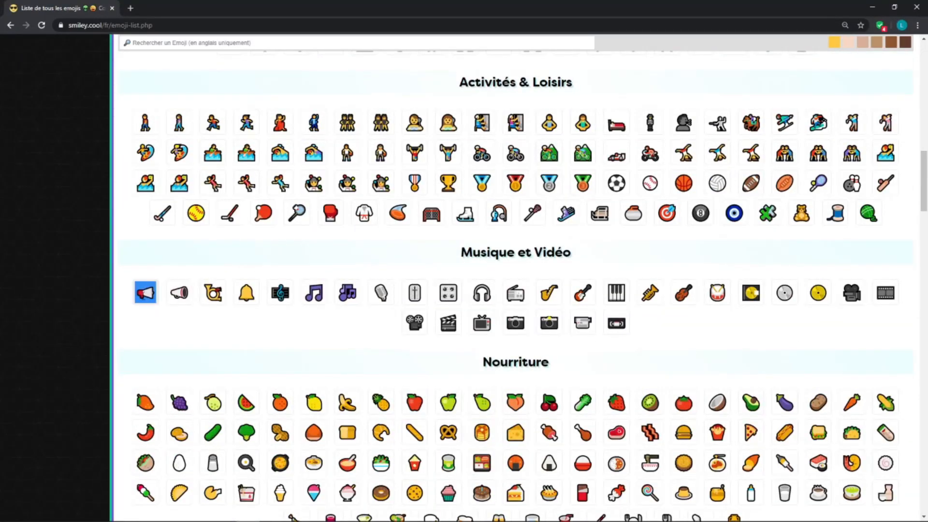
Step: Return to Discord, add the copied megaphone emoji before and after the annonces channel's name, and save the channel settings
click(872, 7)
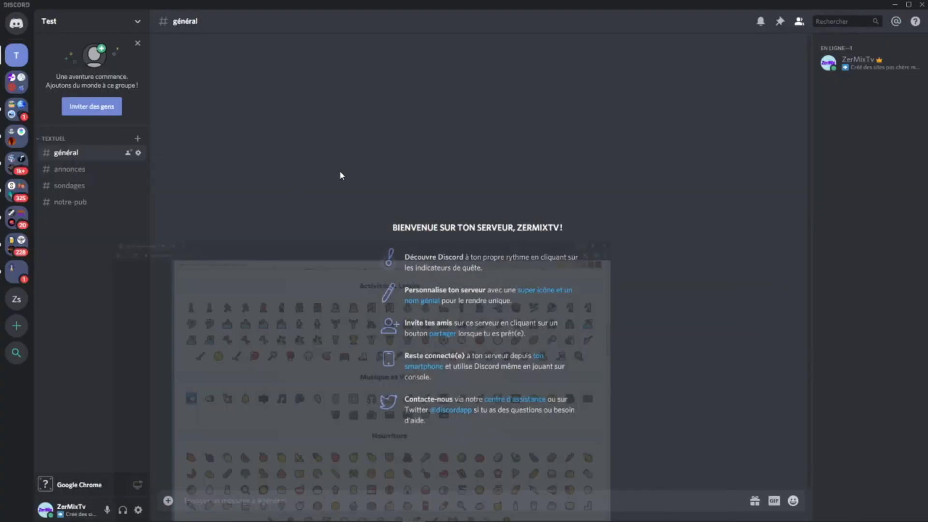
click(140, 171)
text(📢)
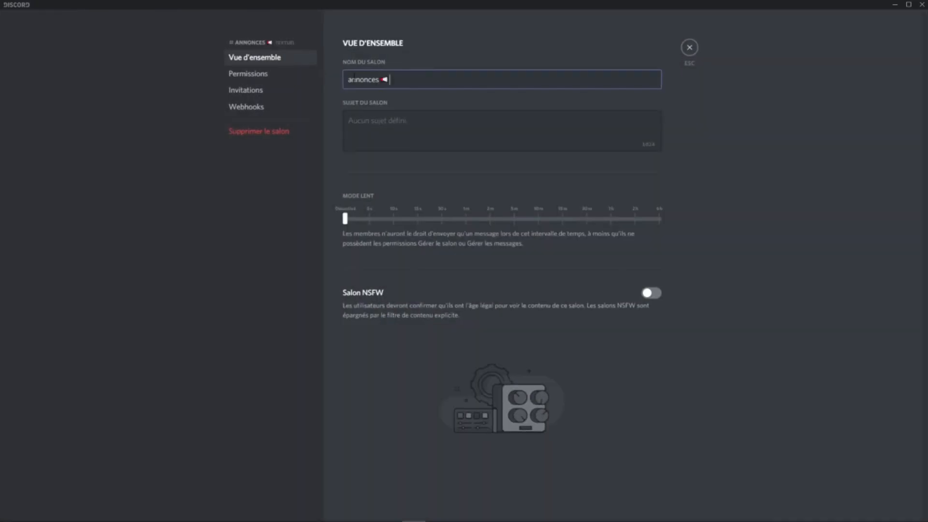
click(344, 80)
text(📢)
click(615, 502)
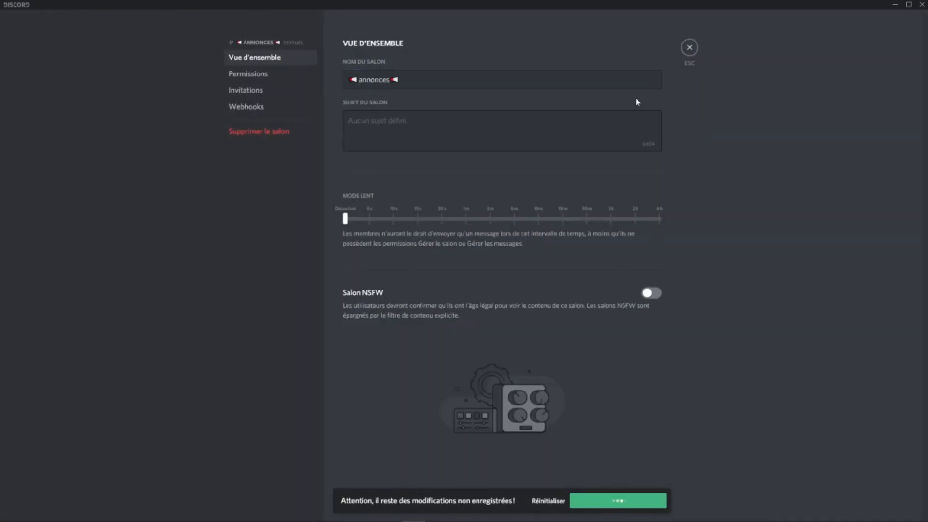
drag(359, 80, 347, 81)
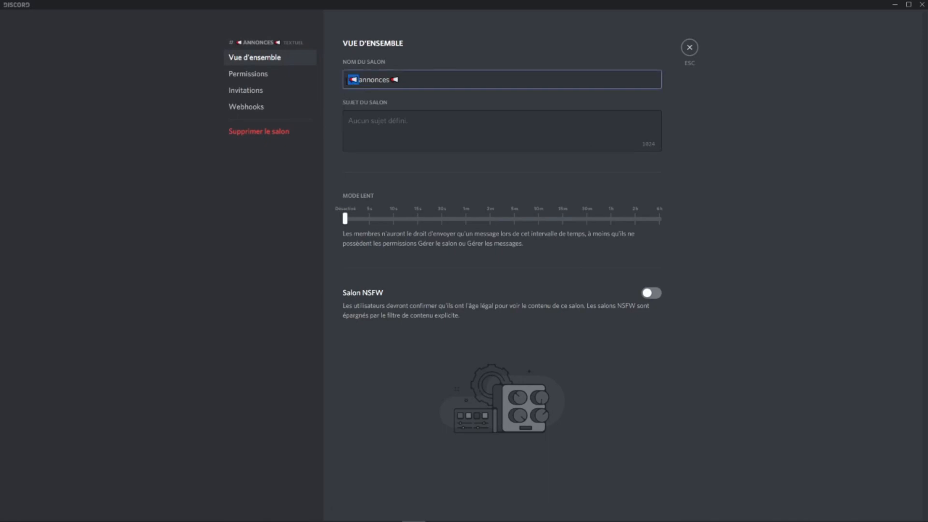
click(689, 48)
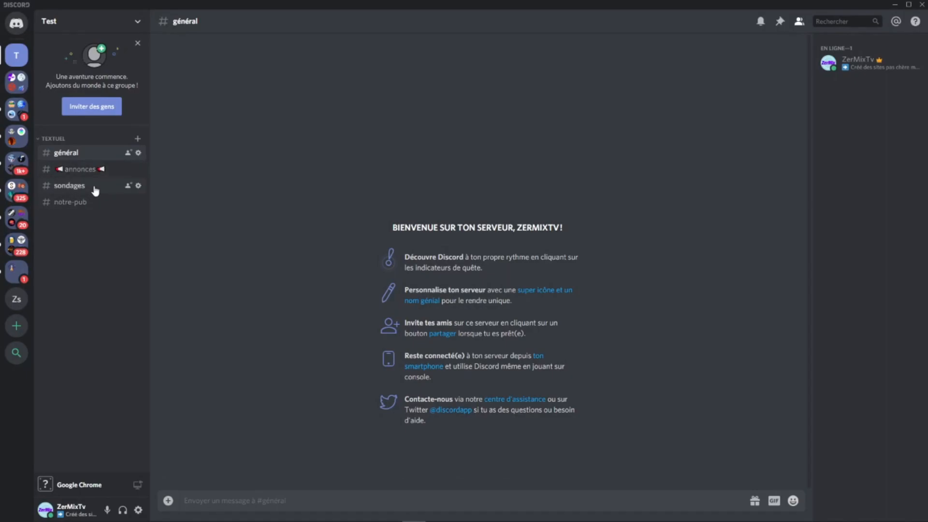
Step: Switch to Google Chrome and copy the bar chart emoji from the Ordinateur et Bureau section of the emoji list
click(76, 185)
mouse_move(296, 513)
click(248, 512)
scroll(515, 290, down, 15)
scroll(348, 329, down, 5)
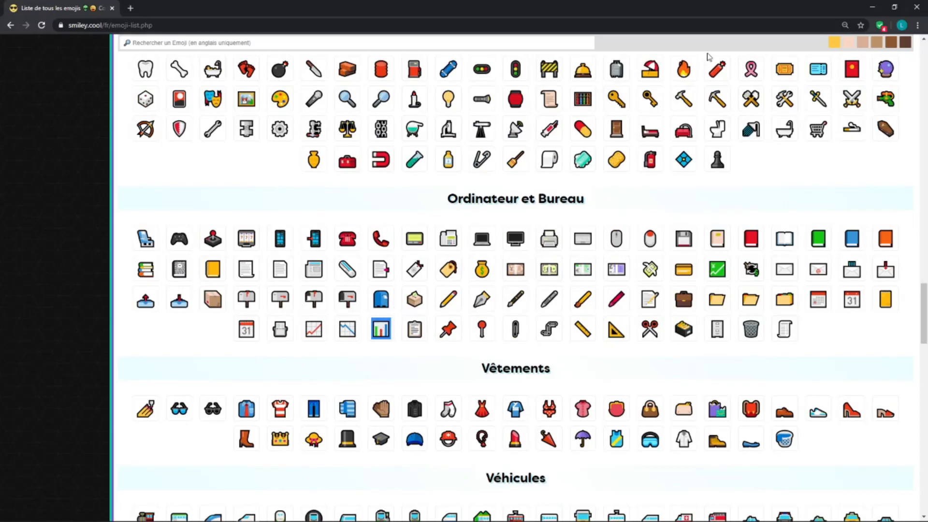
Step: Return to Discord, add the copied bar chart emoji before and after the sondages channel's name, and save the channel settings
click(873, 7)
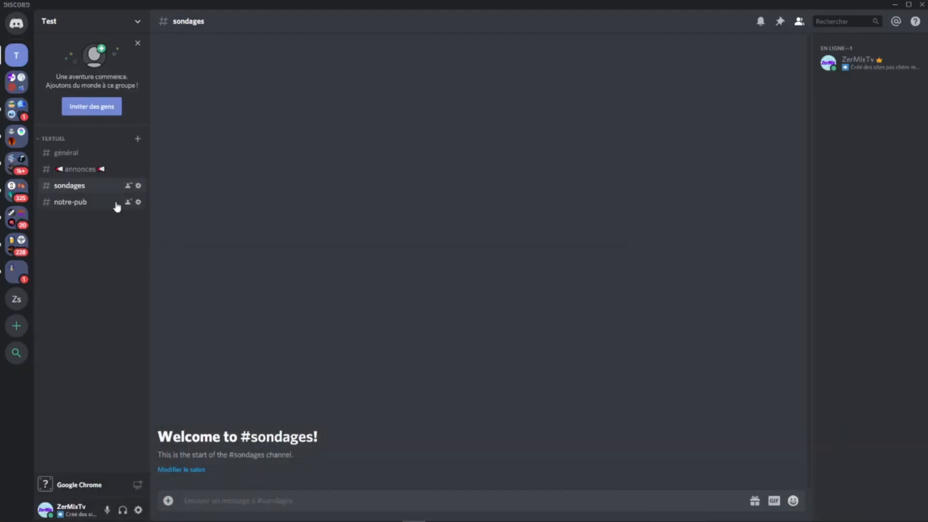
click(138, 186)
text(📊)
click(348, 80)
text(📊)
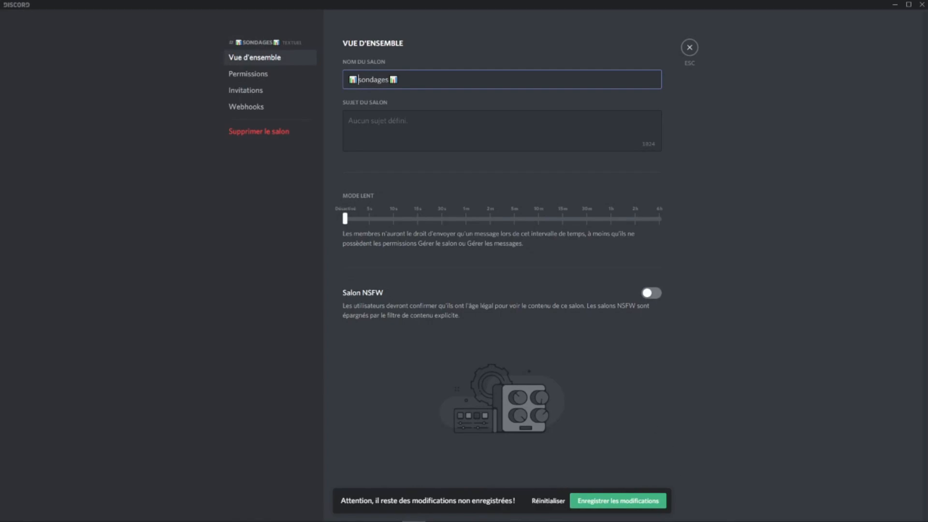
click(643, 501)
click(690, 48)
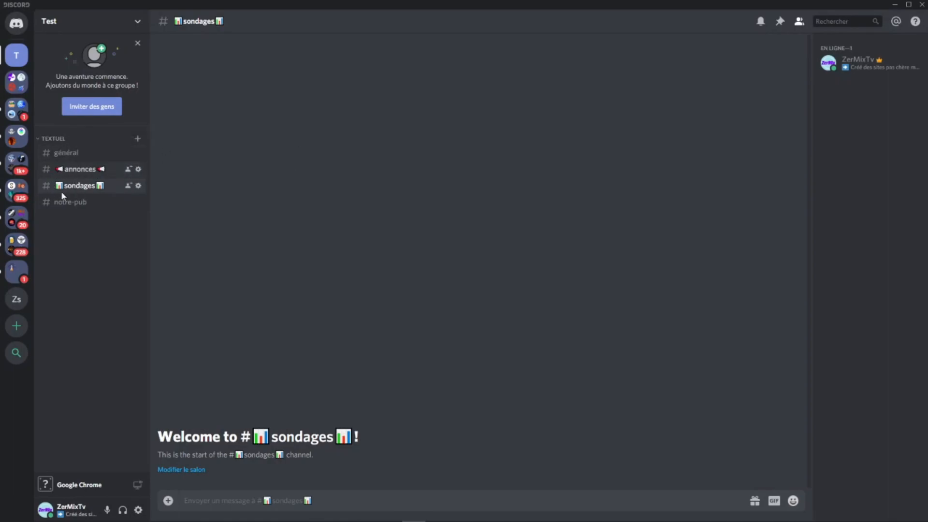
Step: Switch to Google Chrome and copy the clipboard emoji from the Ordinateur et Bureau section
mouse_move(364, 519)
click(247, 513)
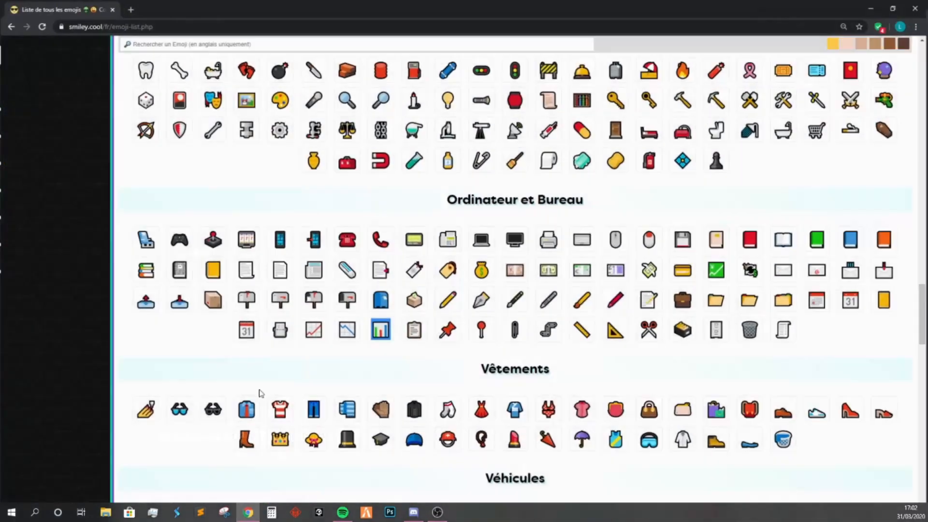
click(415, 329)
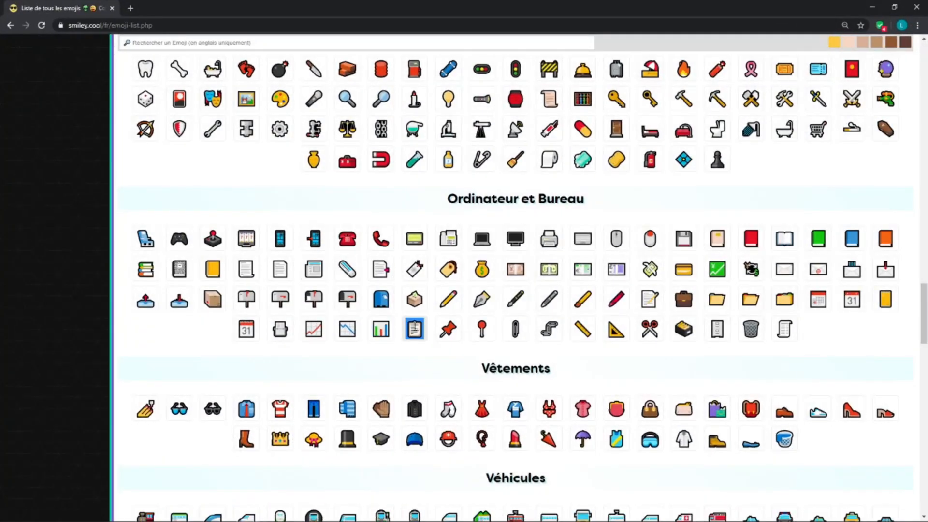
Step: Return to Discord, add the copied clipboard emoji before and after the notre-pub channel's name, and save the channel settings
click(872, 7)
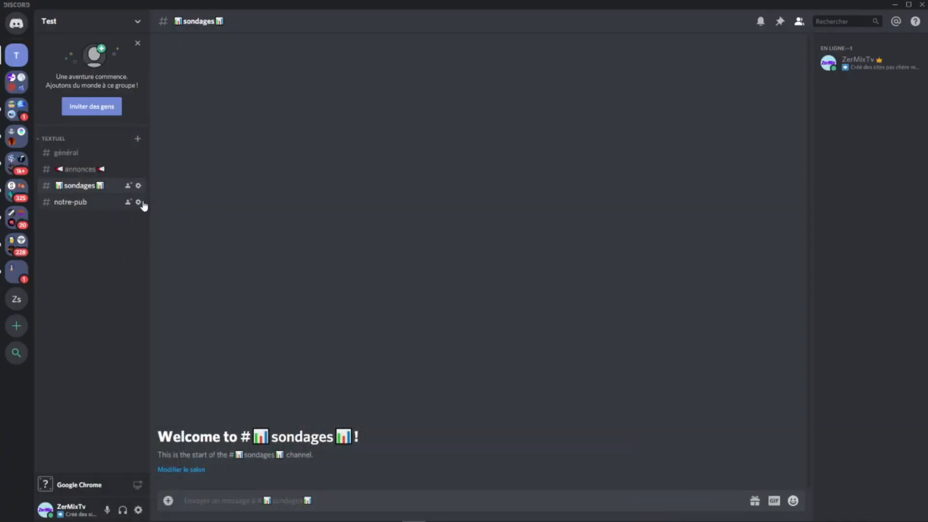
click(141, 203)
click(139, 202)
click(396, 80)
text(📋)
key(Home)
text(📋)
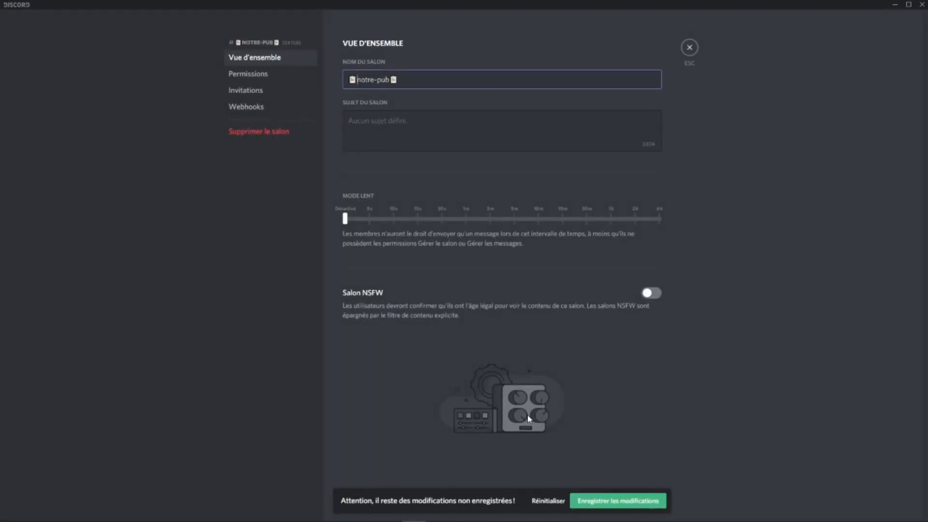
click(609, 502)
click(689, 47)
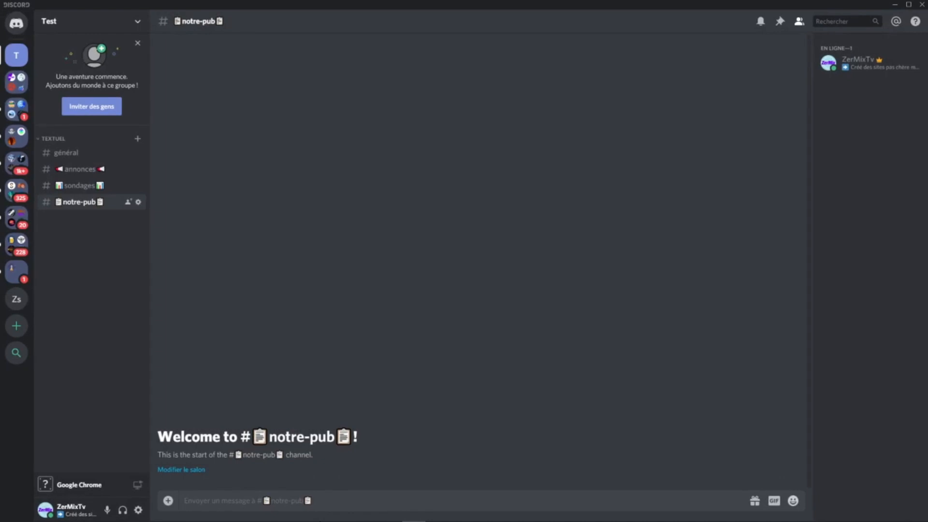
Step: Switch to Google Chrome and copy the first family emoji from the Personnes section of the emoji list
click(248, 512)
scroll(290, 261, up, 20)
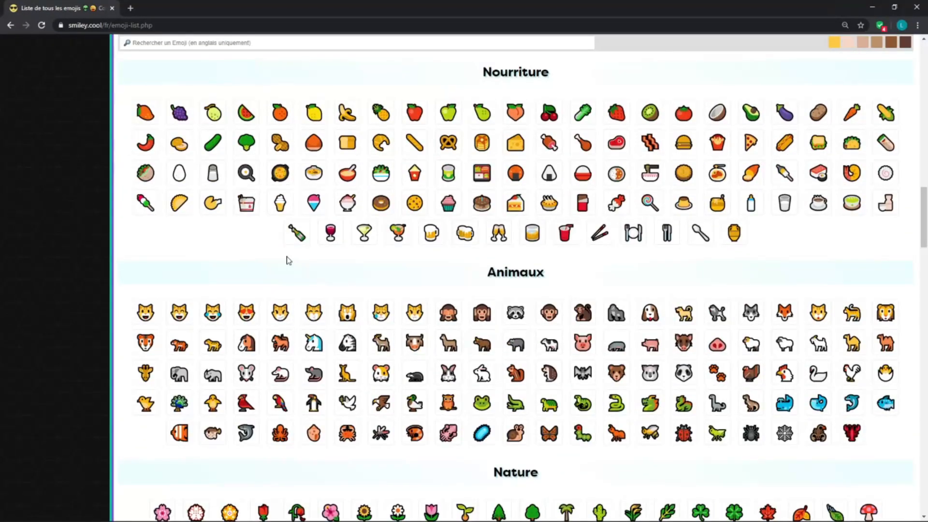
scroll(286, 248, up, 3)
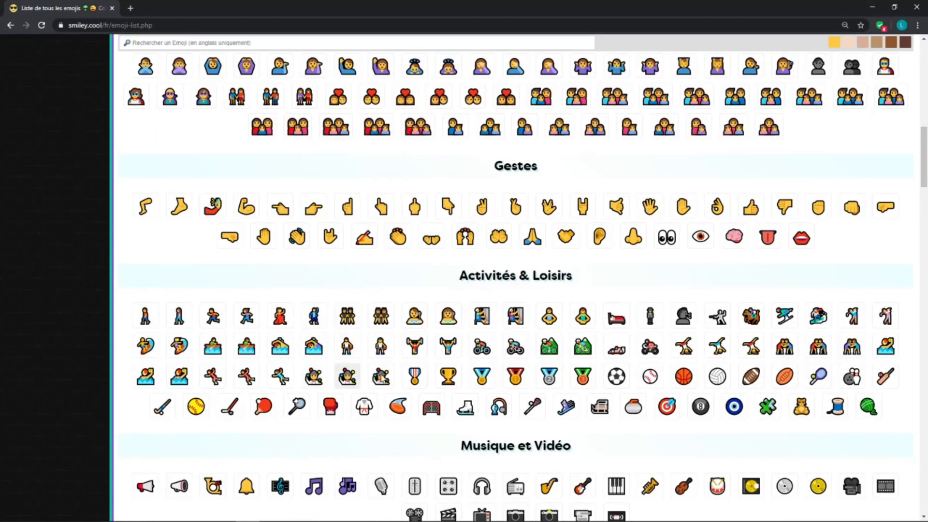
scroll(622, 347, up, 6)
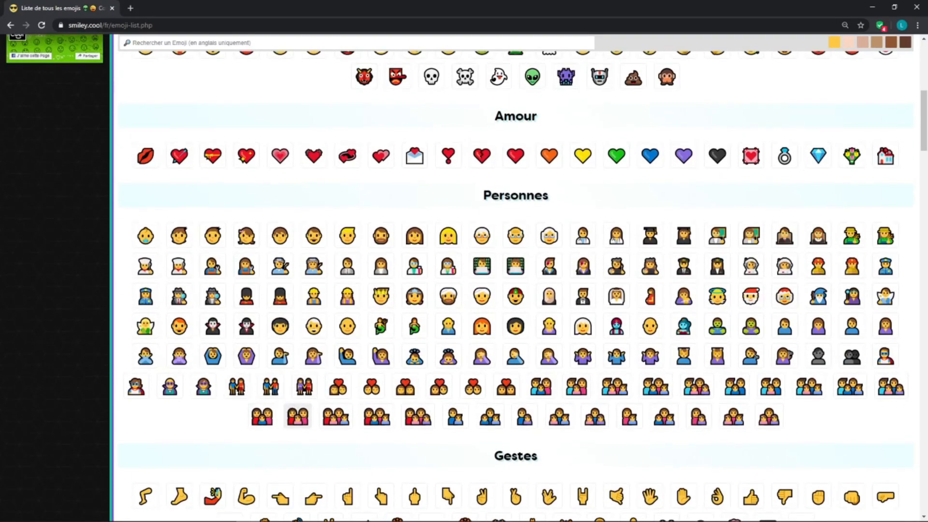
click(541, 386)
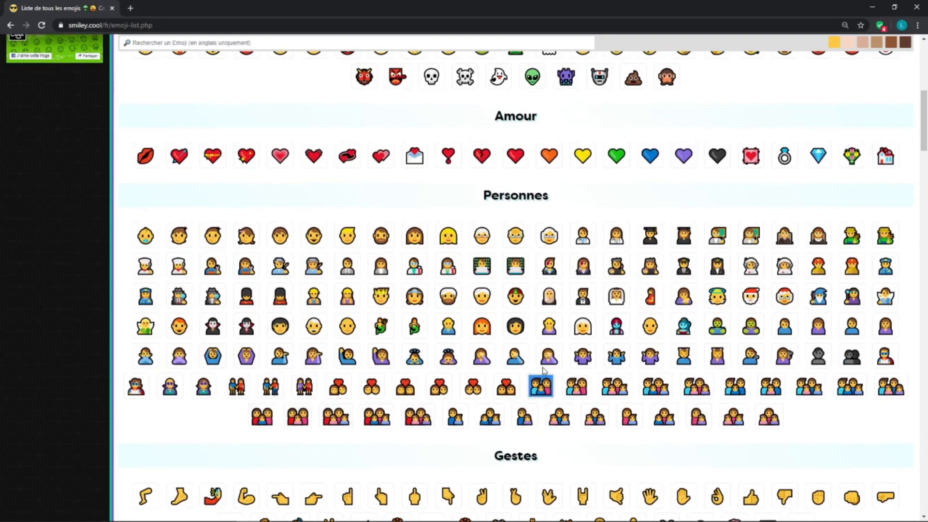
Step: Return to Discord and add the copied family emoji before and after the général channel's name
click(873, 7)
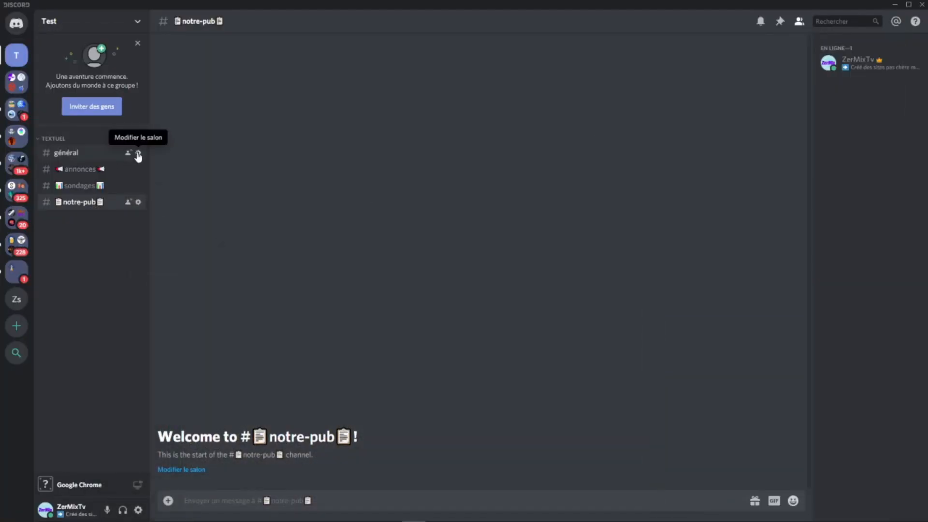
click(139, 153)
text(👪)
key(Home)
text(👪)
click(616, 506)
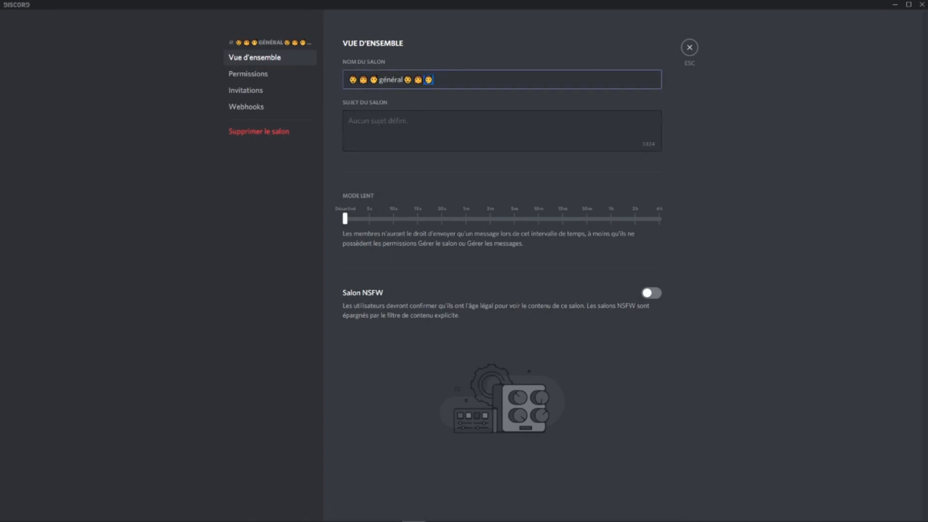
Step: Delete the surplus face emojis, leaving one on each side of the général channel's name, and save the channel settings
key(BackSpace)
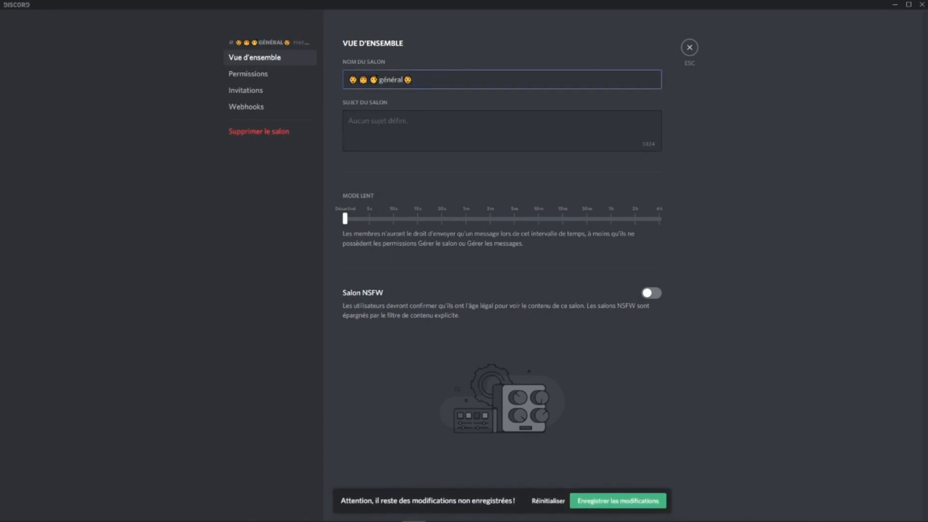
key(BackSpace)
key(BackSpace)
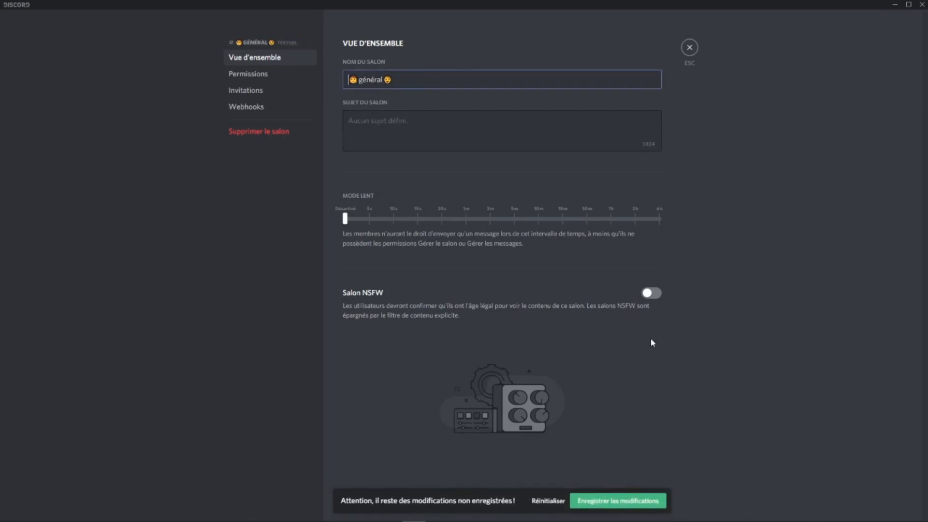
click(633, 500)
click(690, 47)
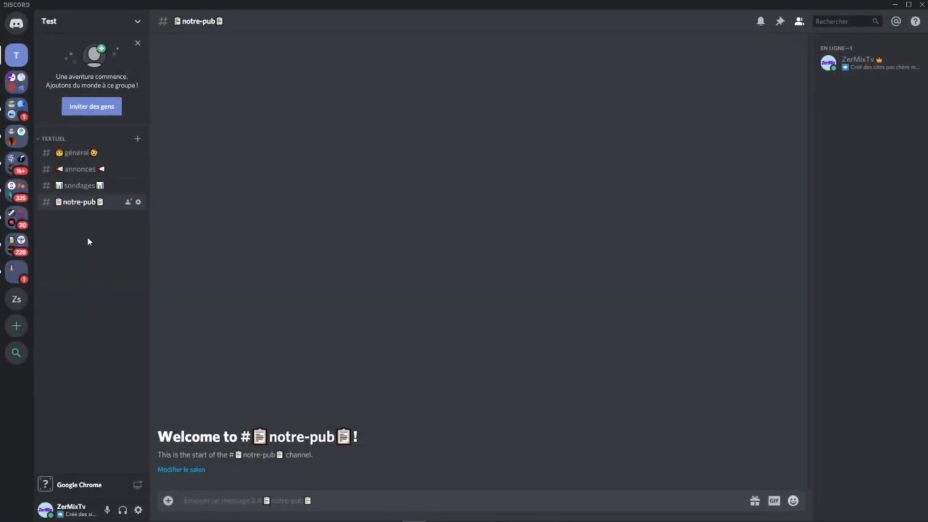
Step: Create a category named HELP and add a text channel named besoin-aide to it
right_click(80, 270)
click(130, 315)
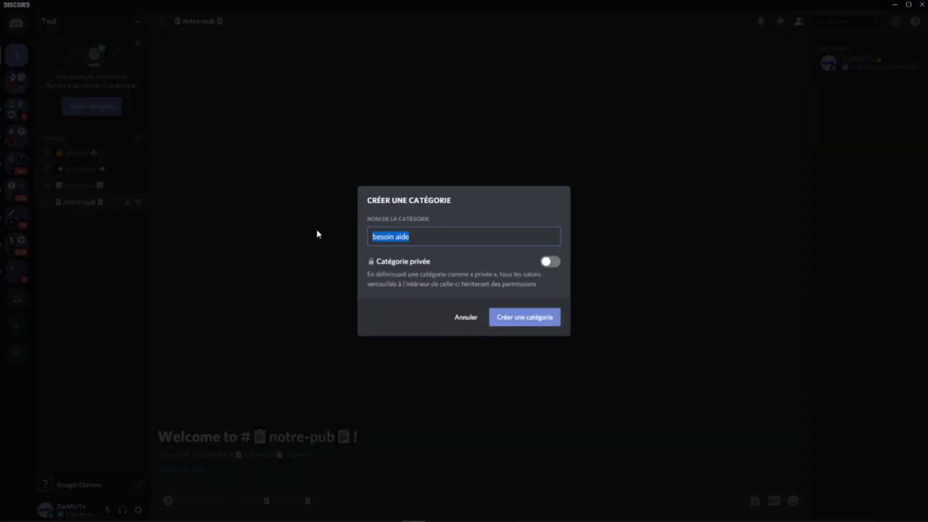
text(HELP)
click(494, 319)
click(138, 224)
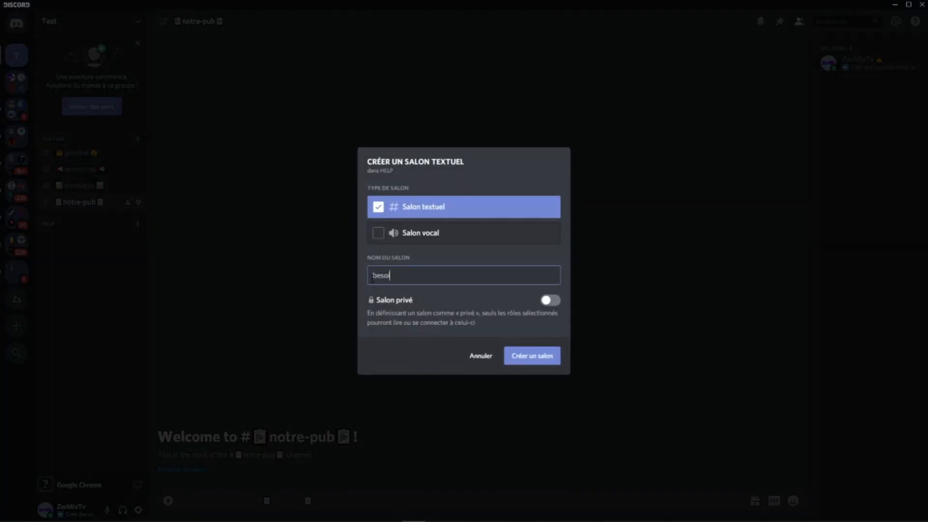
click(528, 362)
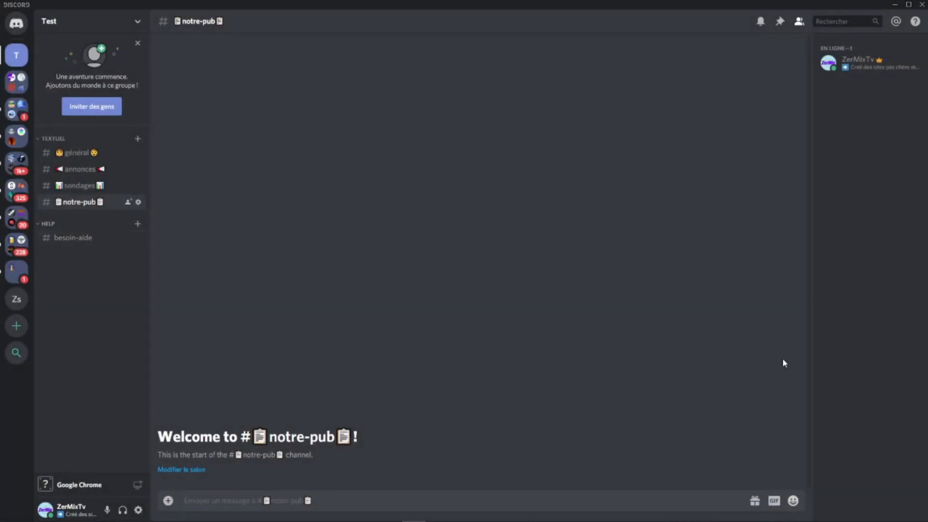
Step: Switch to Google Chrome and copy the red siren emoji from the Divers section of the emoji list
click(248, 513)
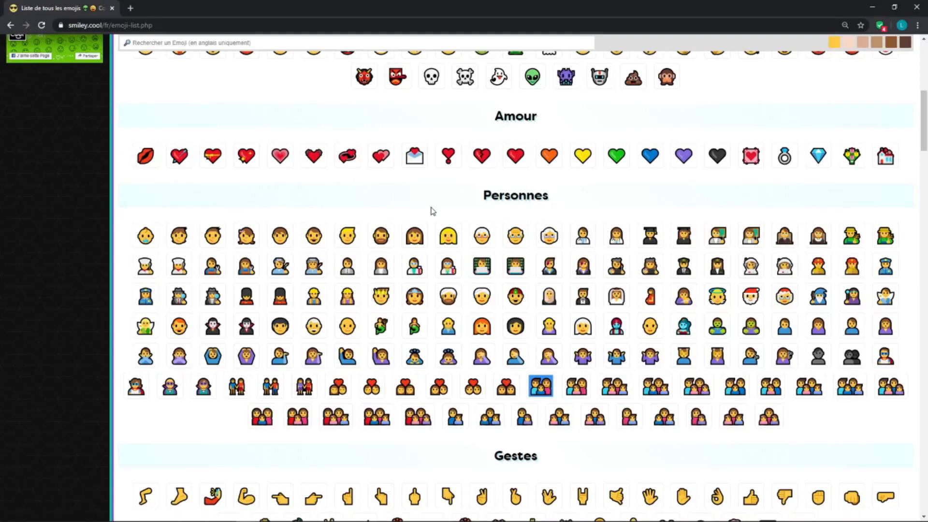
scroll(433, 210, down, 20)
scroll(657, 272, down, 20)
scroll(655, 273, down, 1)
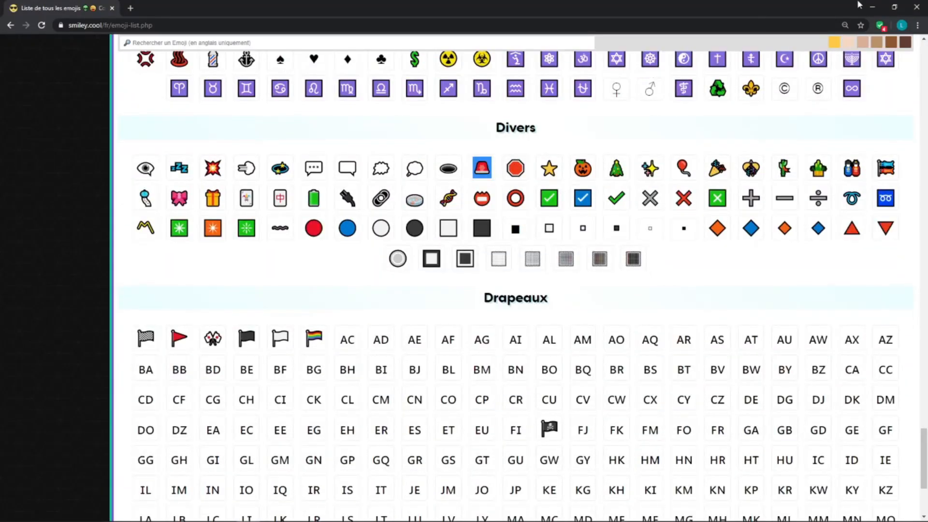
Step: Return to Discord, add the copied siren emoji before and after the besoin-aide channel's name, and save the channel settings
click(873, 7)
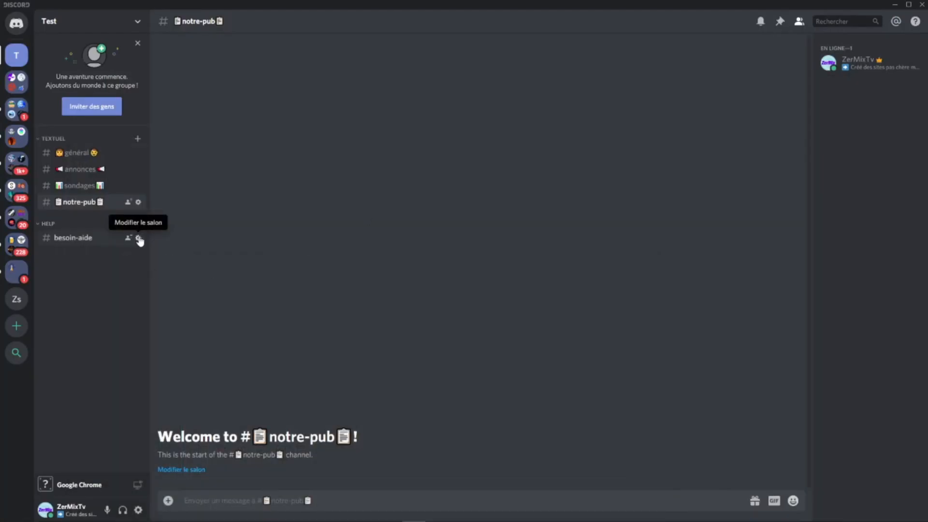
click(139, 240)
text(🚨)
key(Home)
text(🚨)
click(611, 501)
click(689, 47)
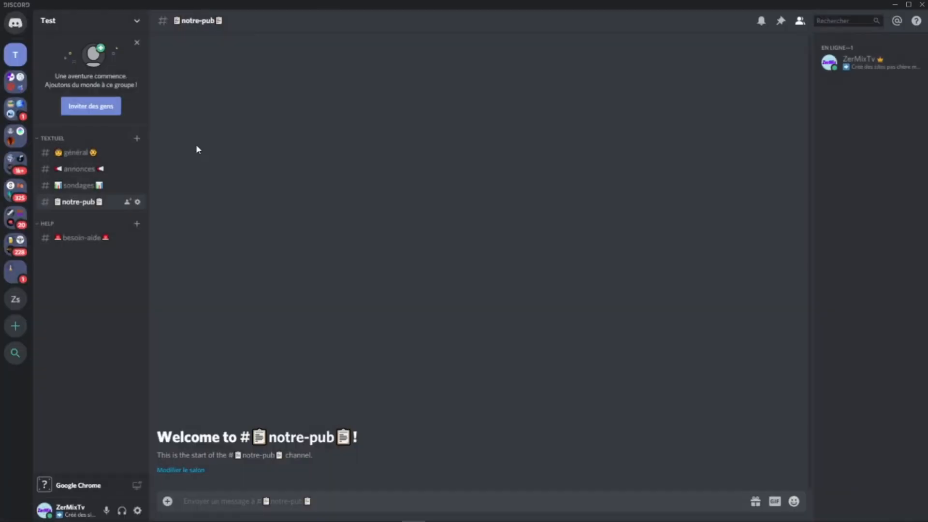
Step: Open the textuel category's permissions, add the Membres role to them and select that role
right_click(61, 139)
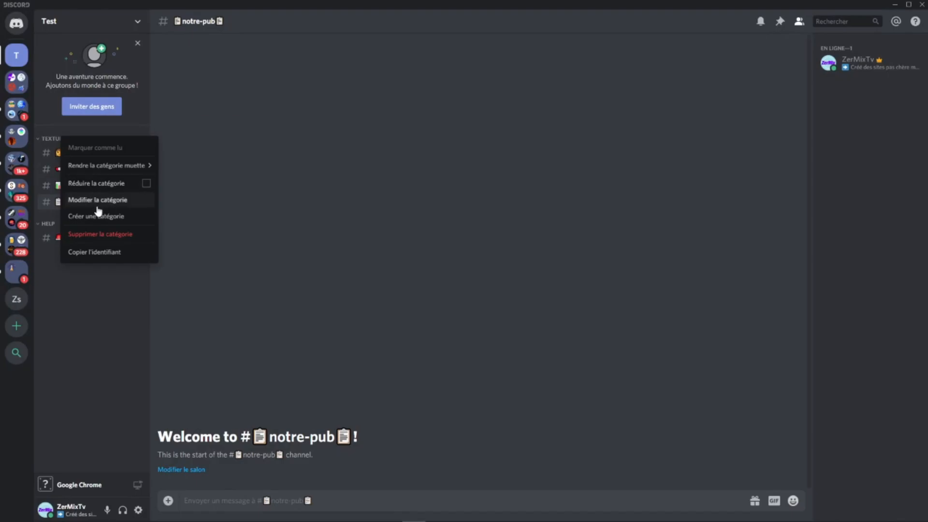
click(97, 207)
click(266, 73)
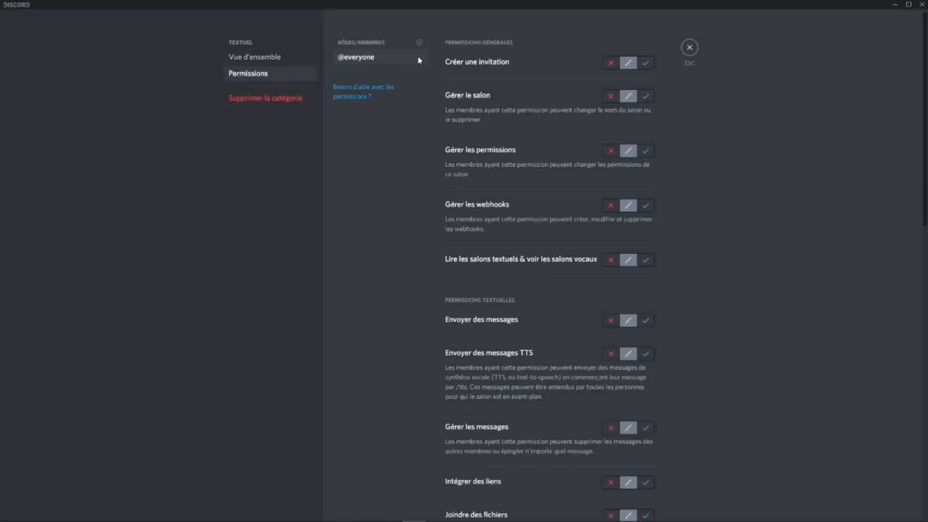
click(420, 44)
click(360, 148)
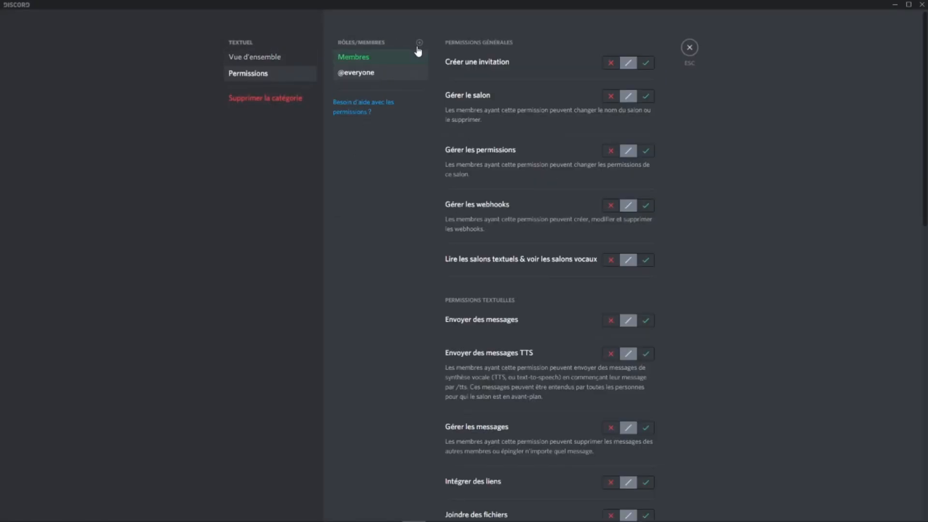
click(363, 61)
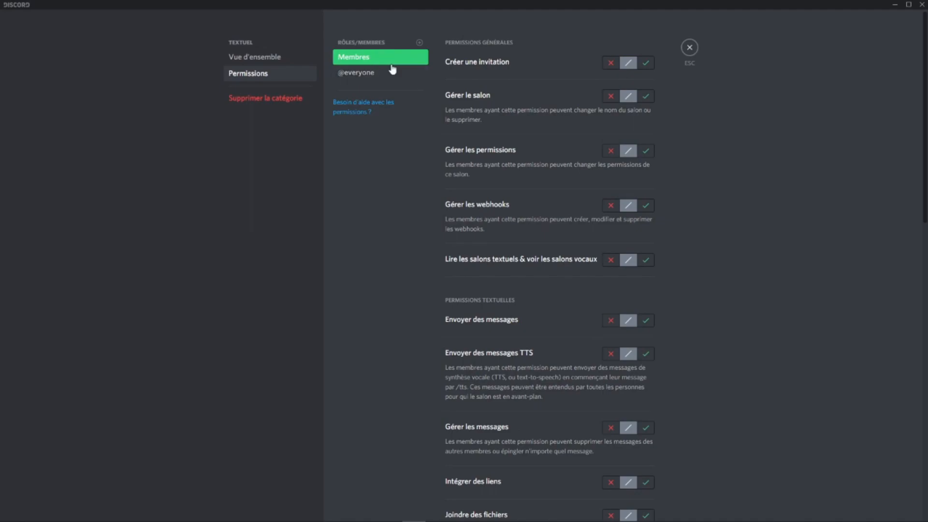
Step: For Membres, allow creating invitations and reading text/viewing voice channels, and deny managing the channel, permissions and webhooks
click(645, 62)
click(611, 96)
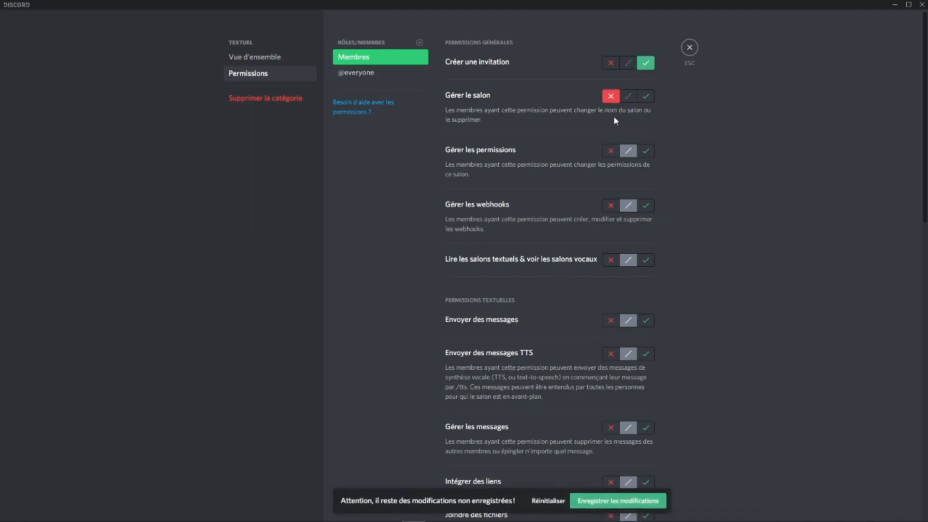
click(611, 205)
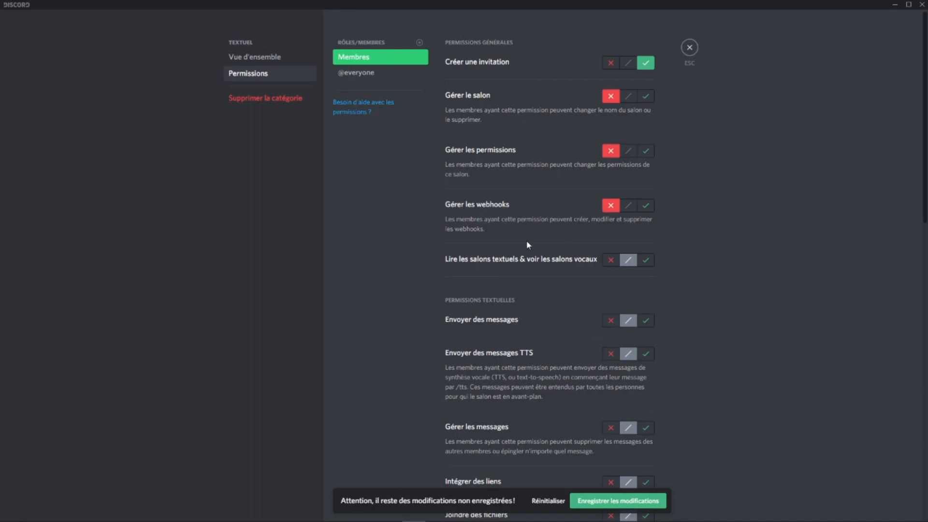
click(645, 262)
Step: For Membres, allow Envoyer des messages, and deny Envoyer des messages TTS and Gérer les messages
scroll(596, 310, down, 1)
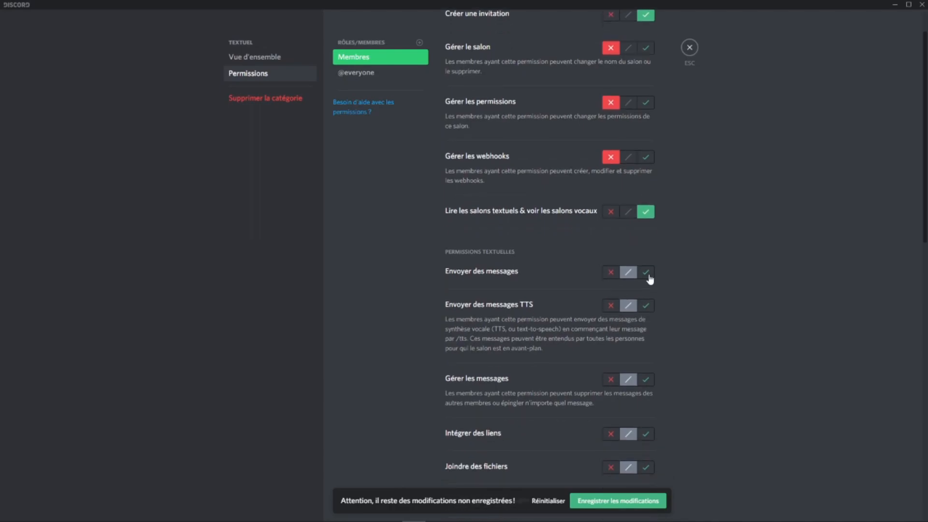
click(646, 272)
click(612, 307)
scroll(613, 315, down, 1)
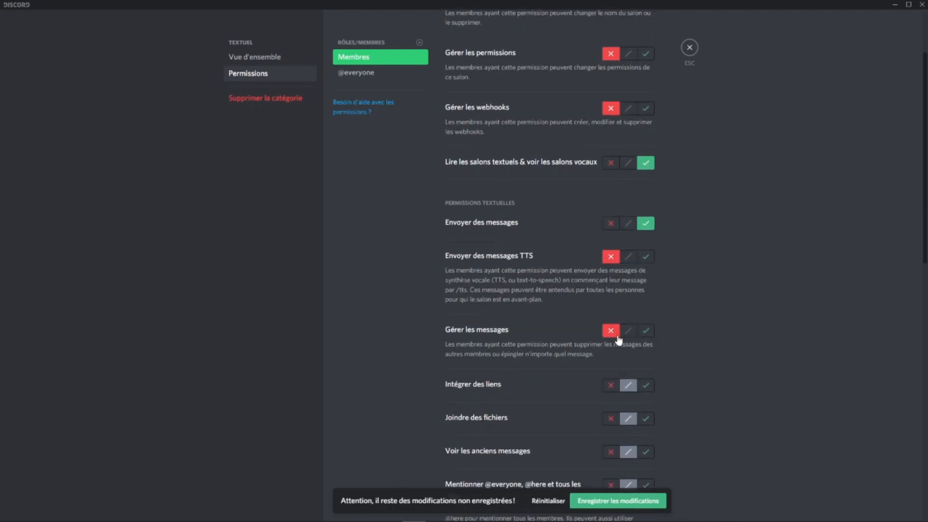
scroll(617, 339, down, 3)
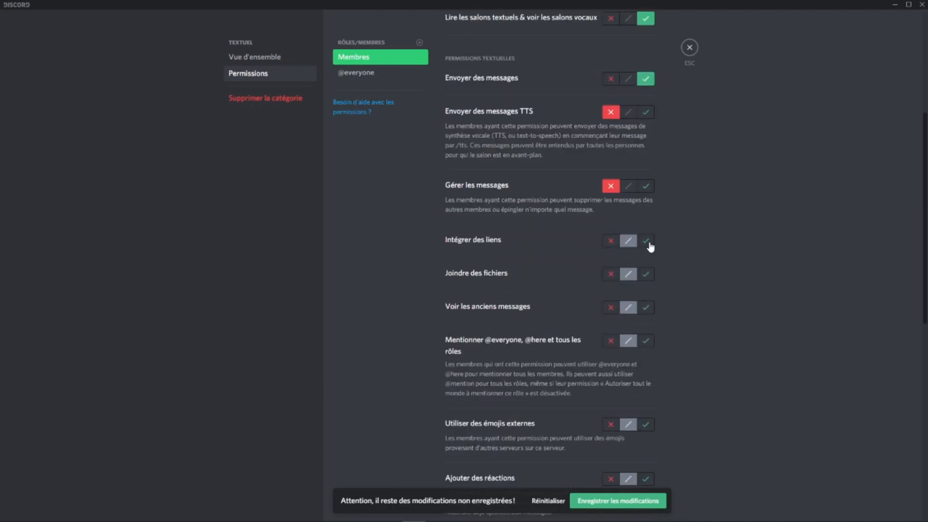
click(610, 240)
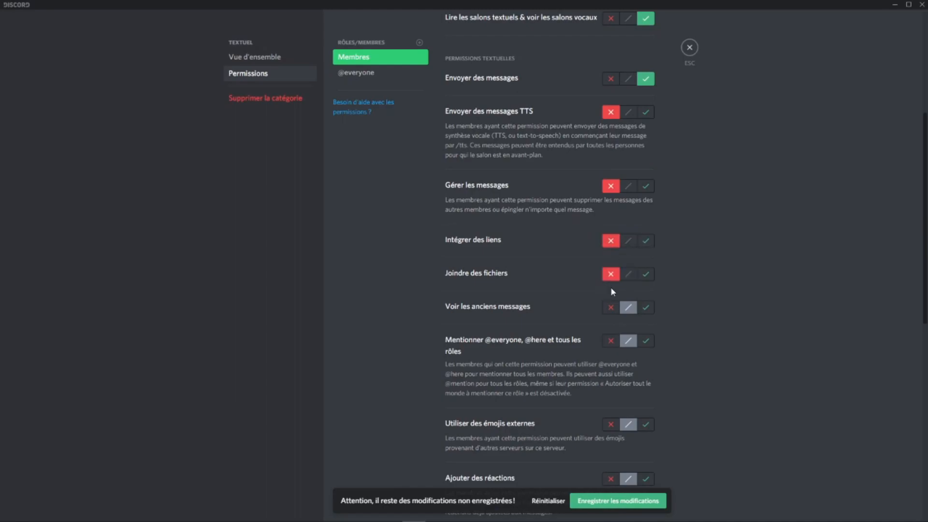
scroll(628, 251, down, 2)
click(647, 213)
click(610, 245)
scroll(612, 247, down, 1)
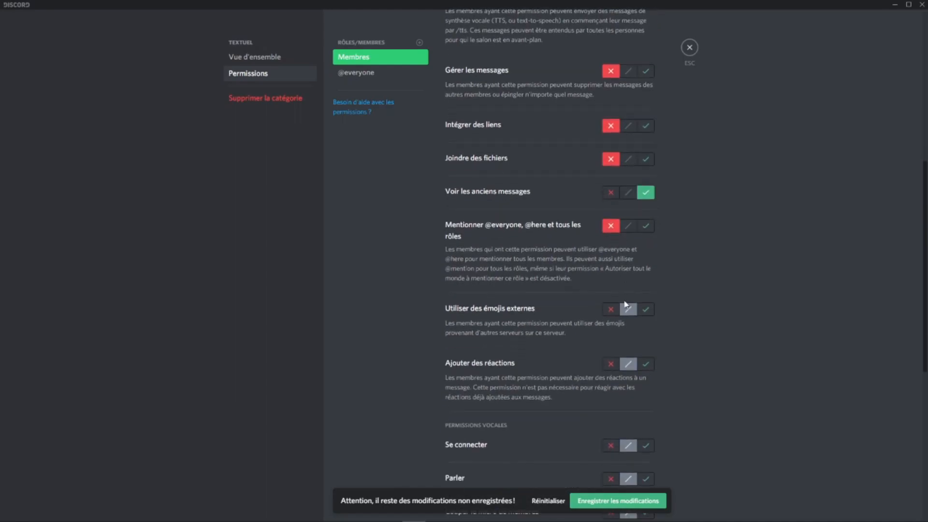
Step: For Membres, allow Utiliser des émojis externes, Ajouter des réactions, Se connecter and Parler
click(646, 280)
click(646, 334)
scroll(648, 300, down, 3)
click(646, 271)
click(646, 305)
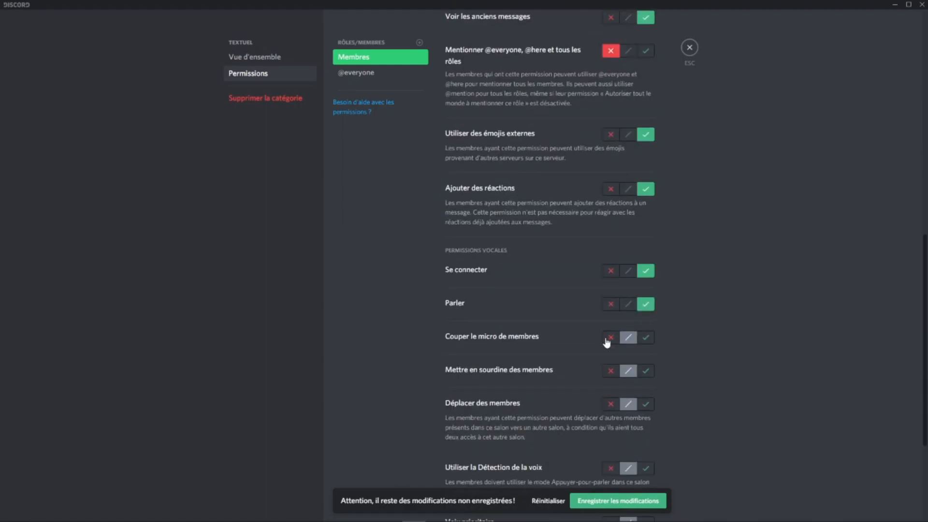
Step: For Membres, deny muting, deafening and moving members and Voix prioritaire, allow Utiliser la Détection de la voix and Passer en direct, and save
click(611, 404)
scroll(619, 309, down, 4)
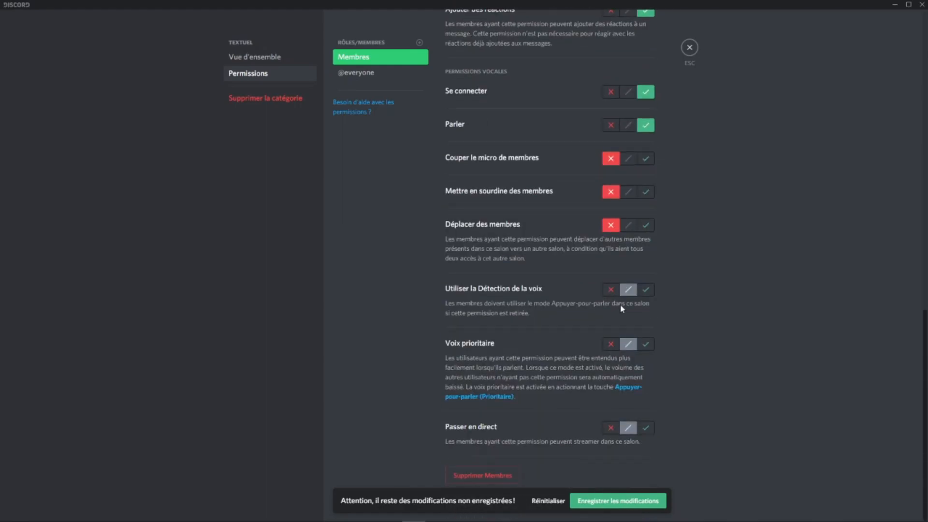
click(646, 290)
click(611, 344)
click(646, 427)
click(645, 505)
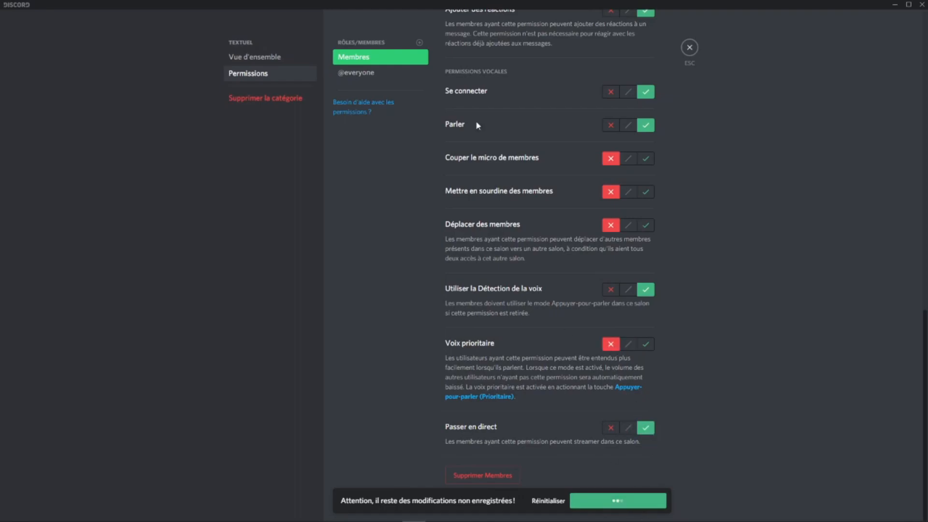
click(420, 43)
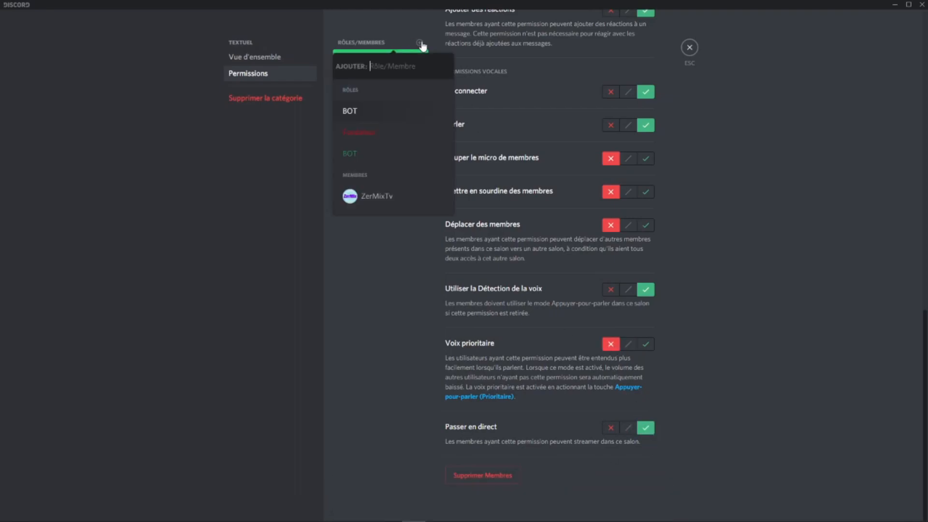
click(361, 152)
click(690, 47)
right_click(59, 224)
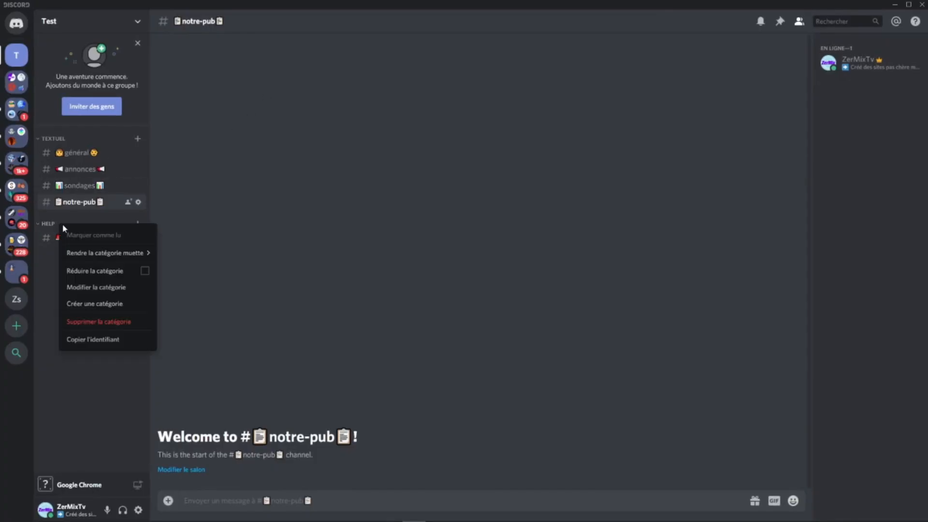
click(294, 171)
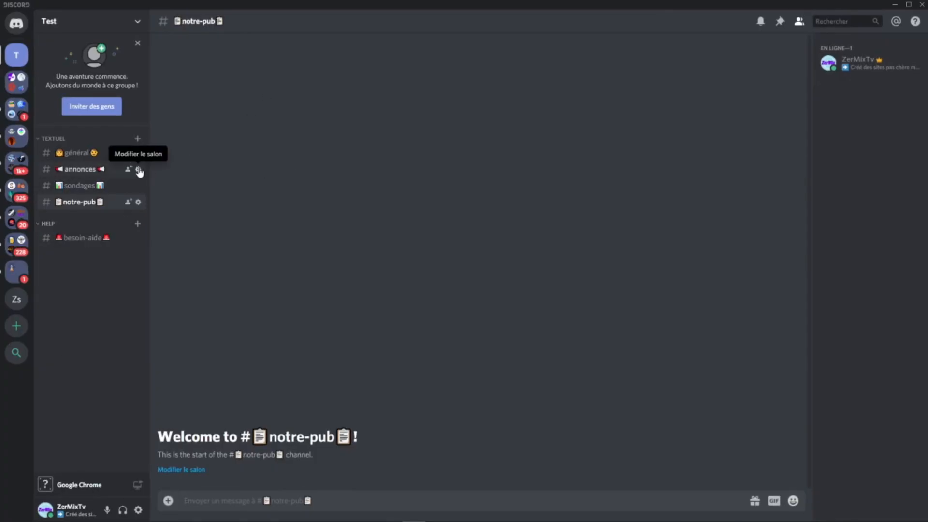
Step: Open the annonces channel's permissions and deny Envoyer des messages for the Membres role
click(139, 169)
click(266, 72)
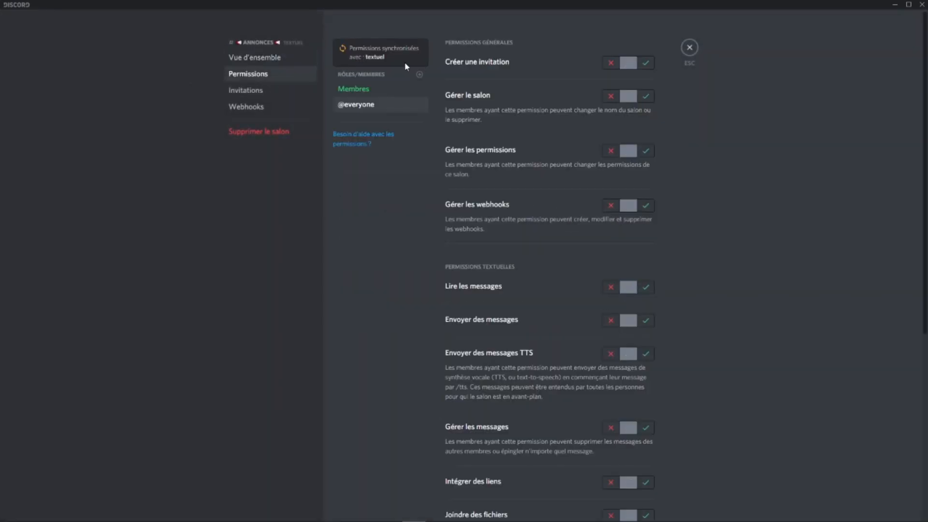
click(366, 92)
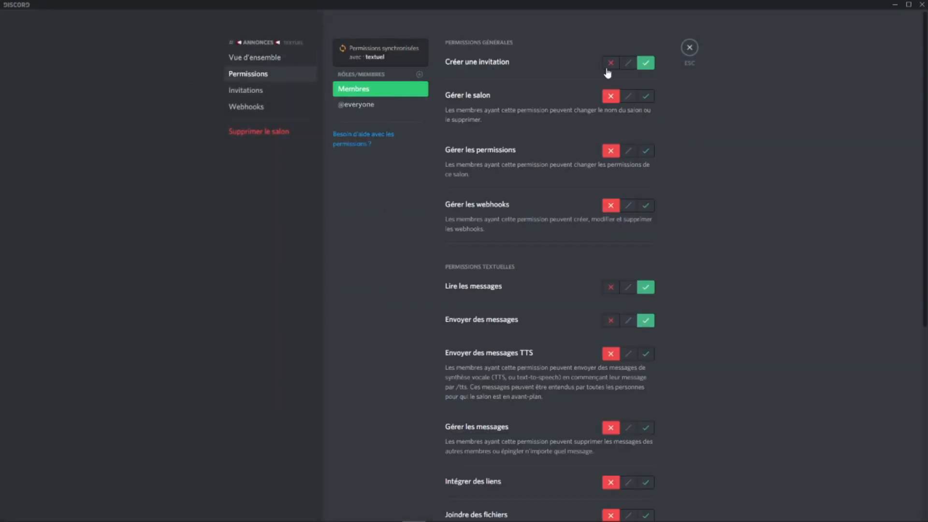
scroll(624, 261, down, 2)
click(611, 221)
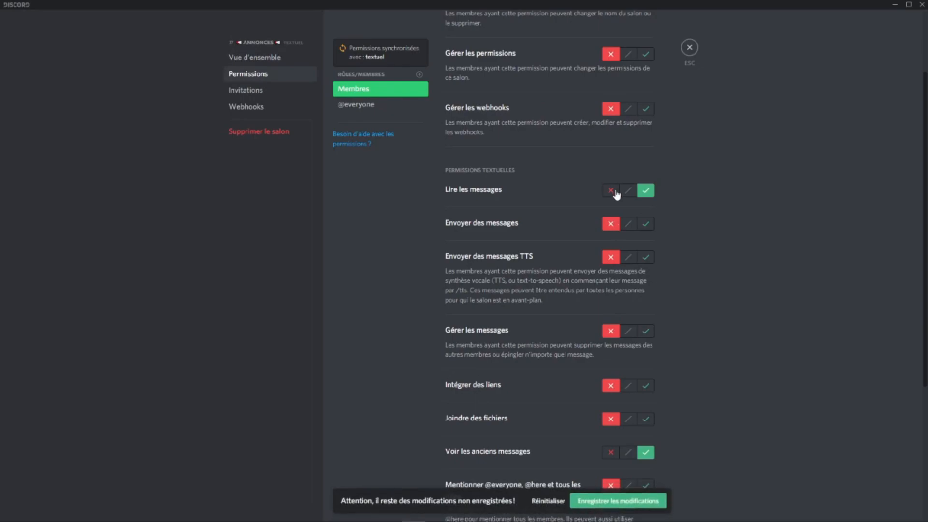
Step: Deny Membres Utiliser des émojis externes and Ajouter des réactions in annonces, save the changes and leave the channel settings
scroll(624, 203, down, 1)
scroll(629, 241, down, 3)
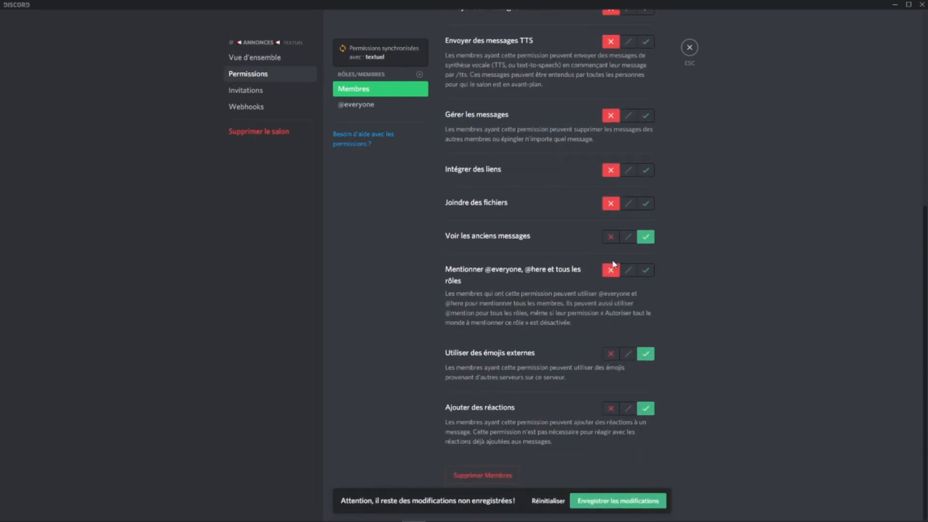
click(612, 355)
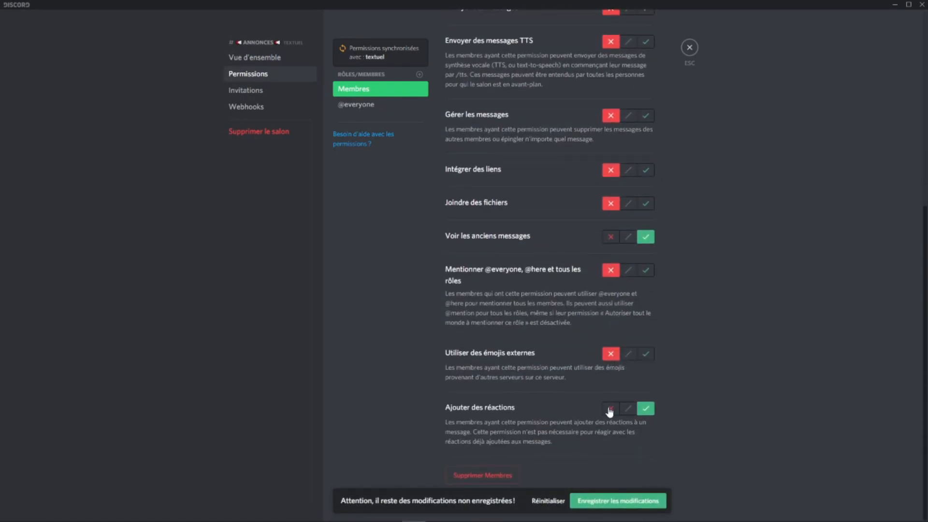
click(610, 410)
click(621, 500)
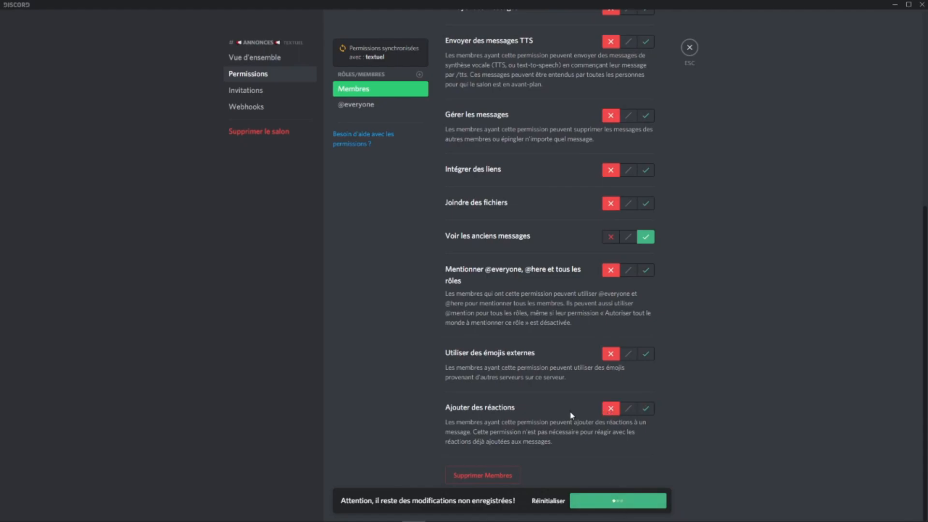
click(689, 48)
Step: Open the annonces channel and assign the Fondateur role to the server owner in the member list
click(80, 169)
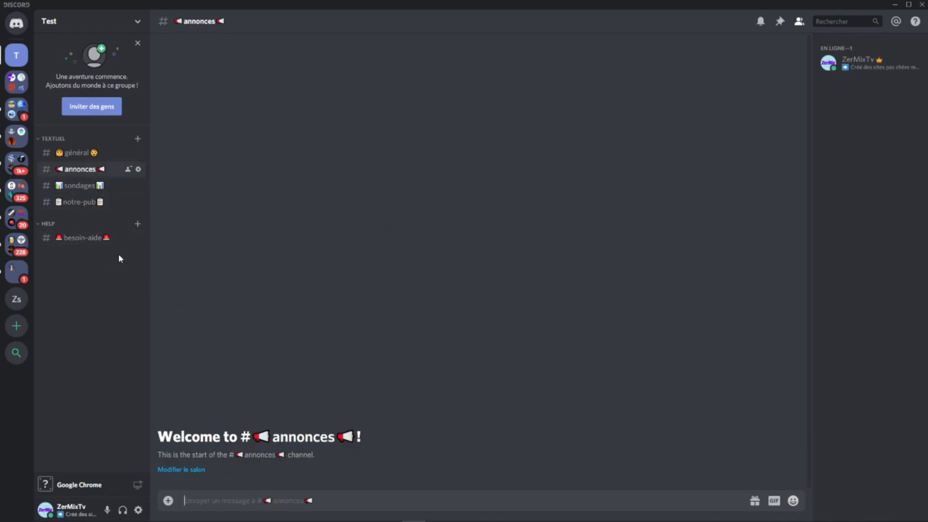
click(856, 62)
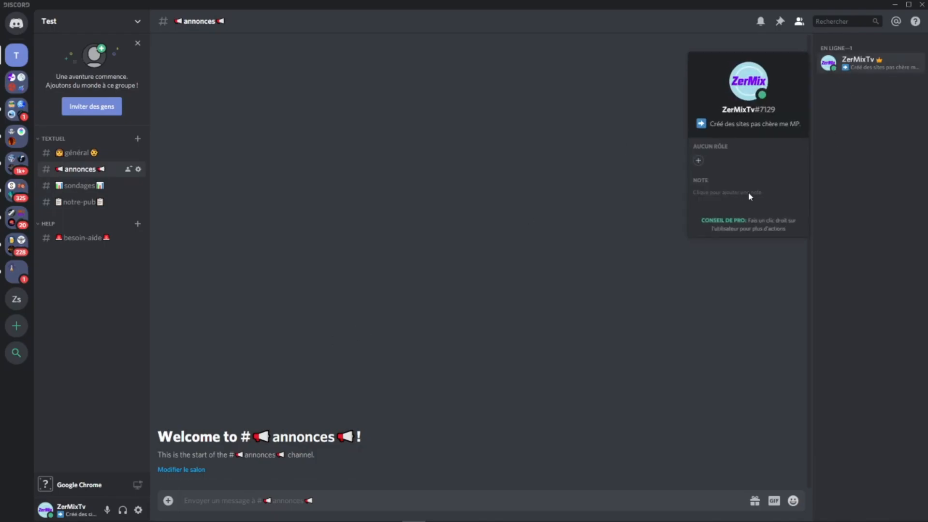
click(698, 160)
click(660, 226)
click(543, 89)
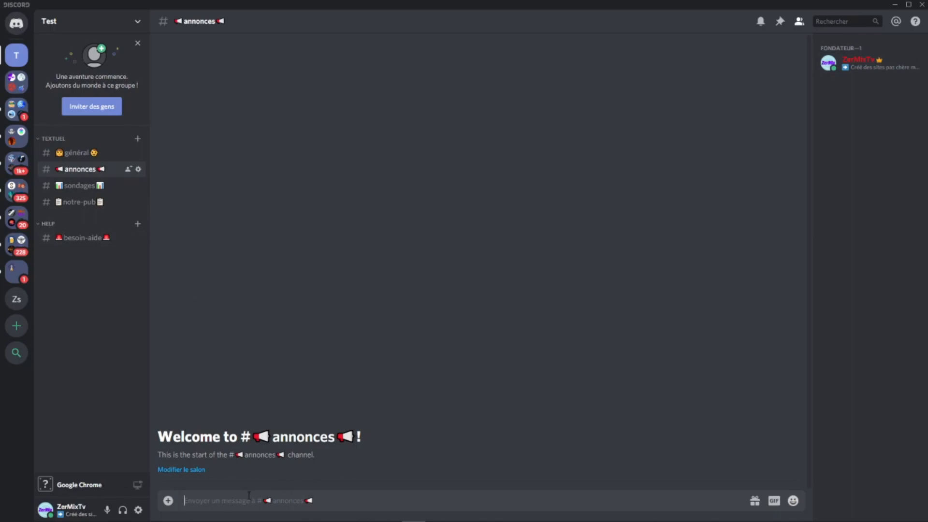
Step: In the sondages channel's permissions, deny Membres Envoyer des messages, Utiliser des émojis externes and Ajouter des réactions, and save
click(86, 186)
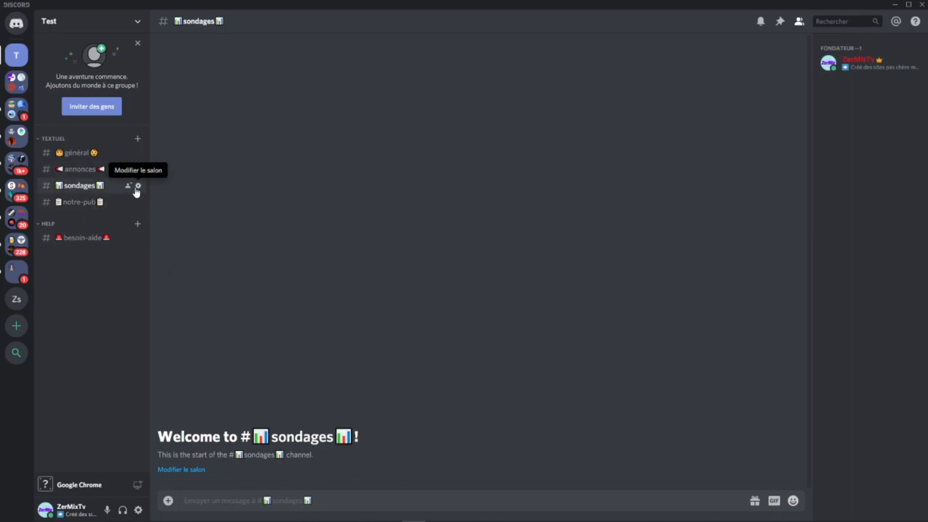
click(138, 186)
click(244, 75)
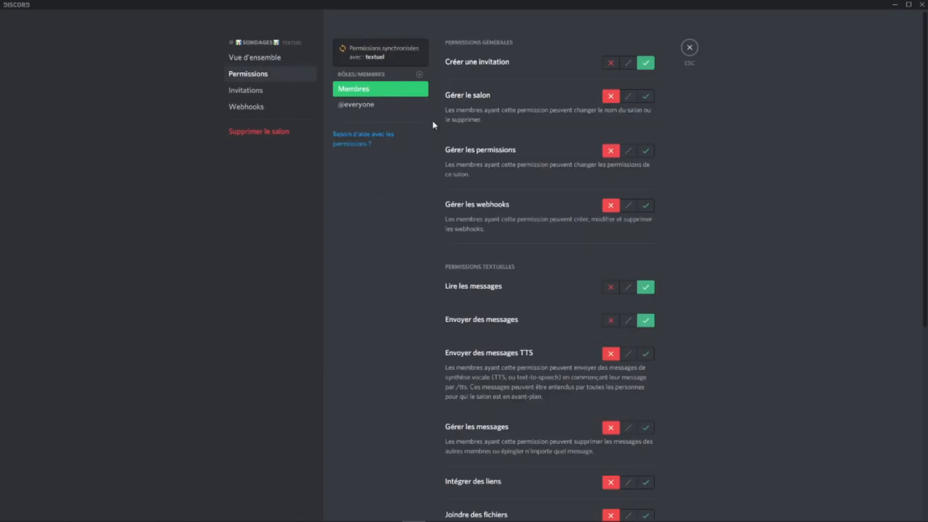
click(611, 320)
scroll(612, 320, down, 6)
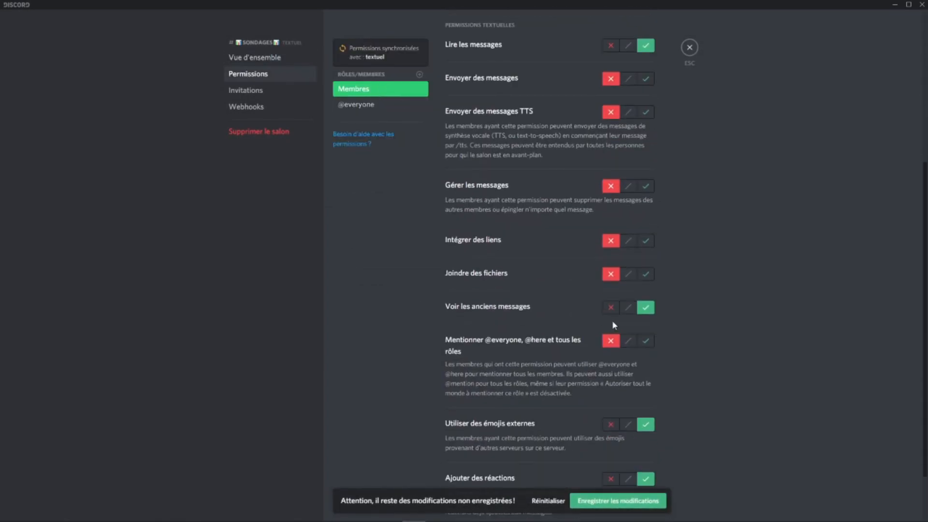
click(611, 353)
click(611, 409)
click(613, 498)
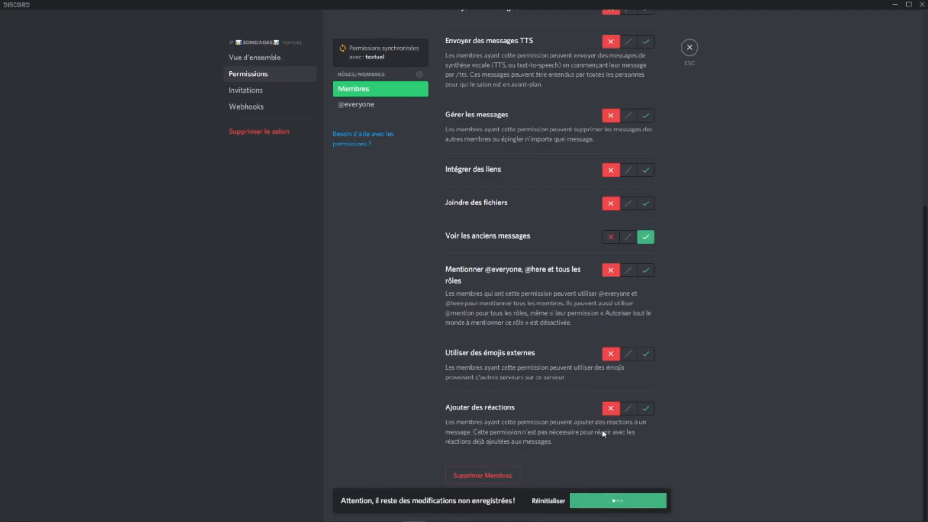
scroll(596, 263, up, 4)
click(689, 47)
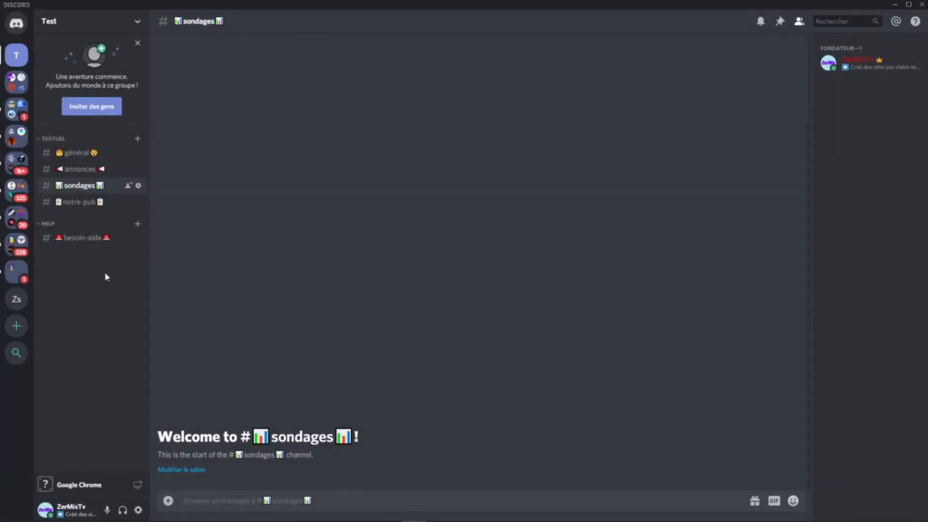
Step: In the notre-pub channel's permissions, deny Membres Envoyer des messages, Utiliser des émojis externes and Ajouter des réactions, and save
click(138, 202)
click(277, 74)
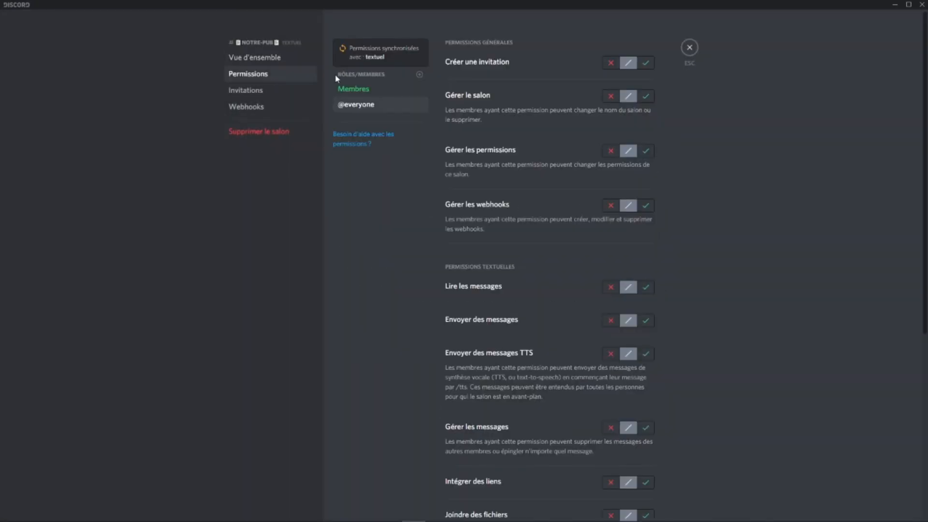
click(612, 322)
scroll(623, 341, down, 6)
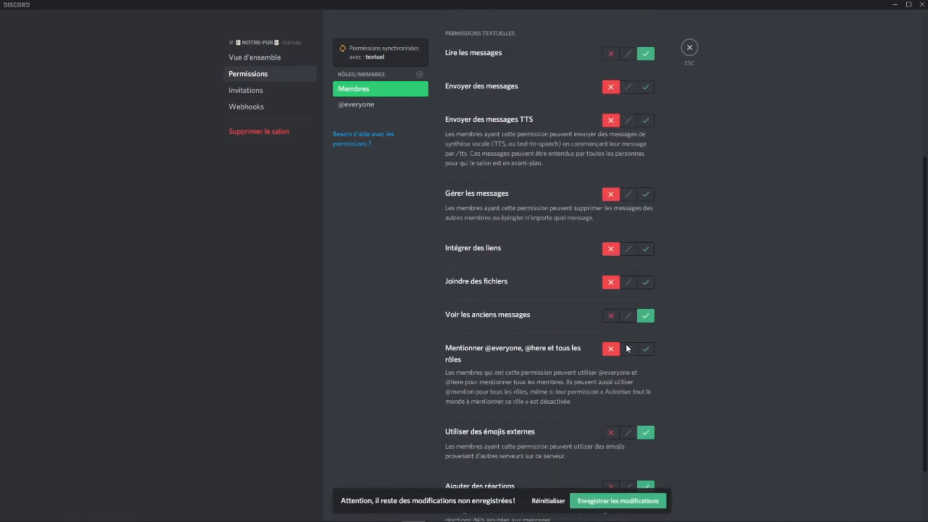
click(611, 378)
click(611, 430)
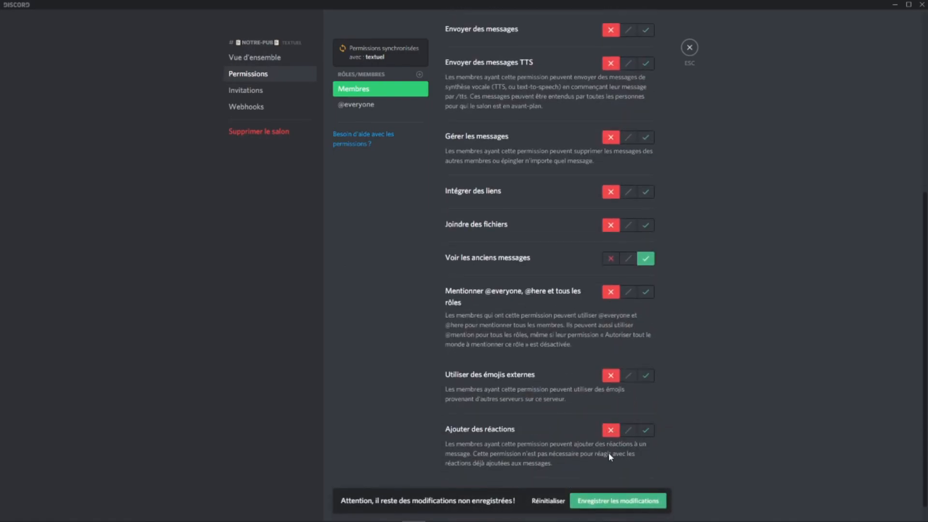
scroll(612, 459, down, 1)
click(691, 48)
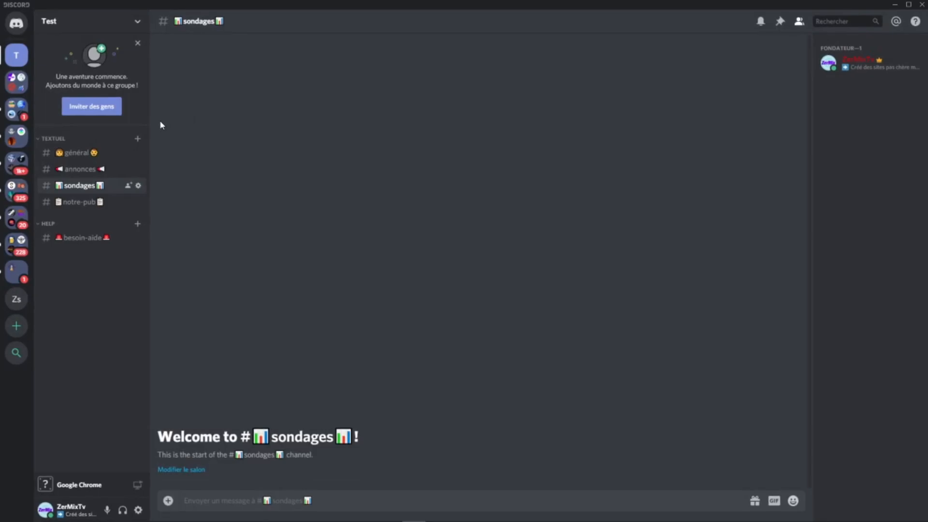
Step: Create a text channel named partages in the textuel category and place it between annonces and sondages
click(138, 139)
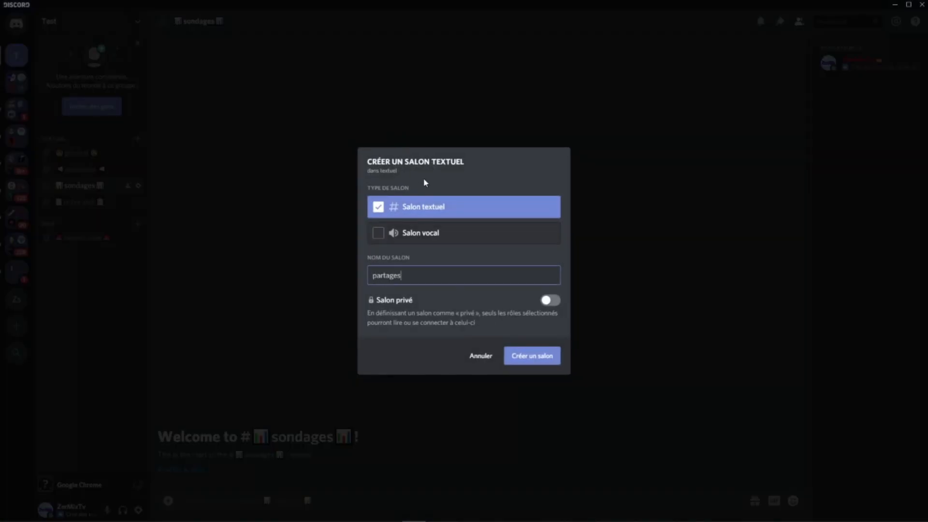
click(557, 356)
drag(79, 221, 81, 180)
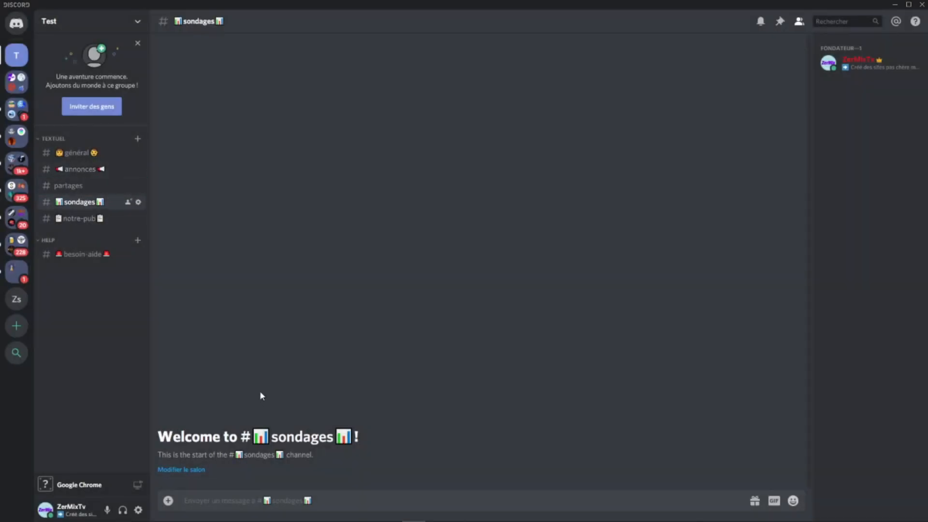
Step: Switch to the smiley.cool emoji list in Chrome, copy the camera emoji from Musique et Vidéo and return to Discord
click(248, 511)
scroll(399, 311, up, 6)
scroll(398, 312, up, 20)
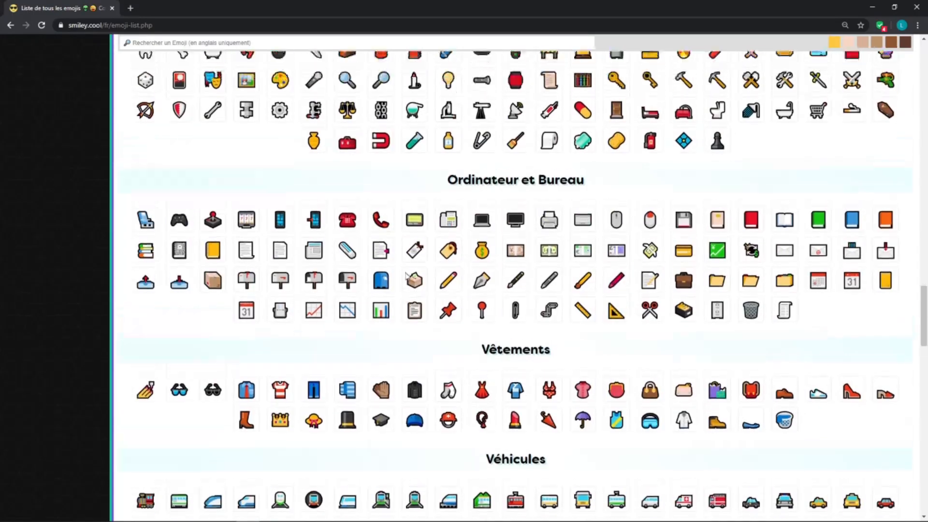
scroll(399, 295, up, 20)
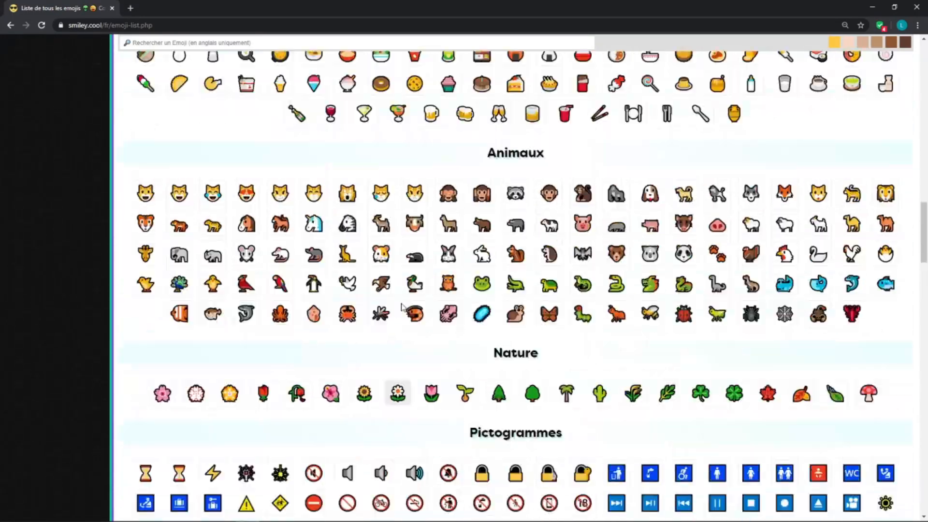
scroll(413, 313, up, 2)
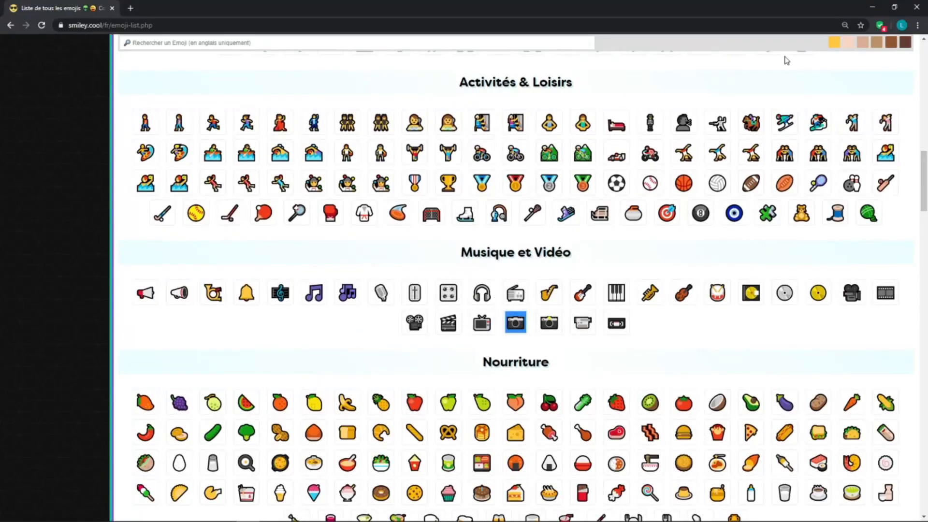
click(873, 7)
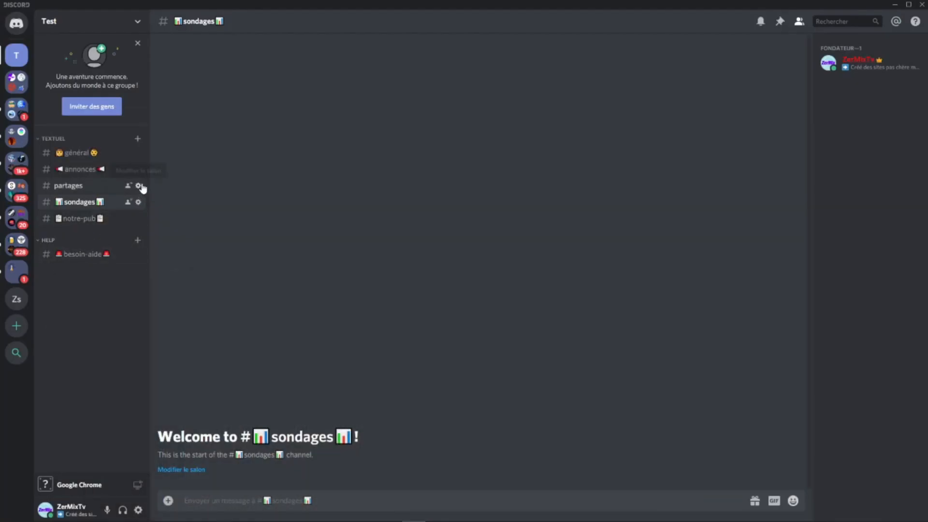
Step: Rename the partages channel with the copied camera emoji on both sides of its name and save
click(139, 185)
click(346, 79)
text(📼)
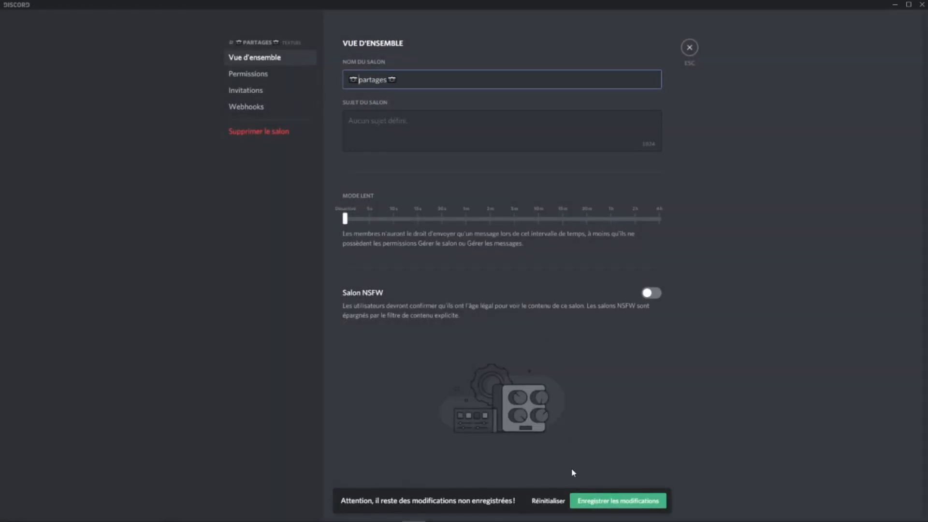
click(598, 500)
click(689, 47)
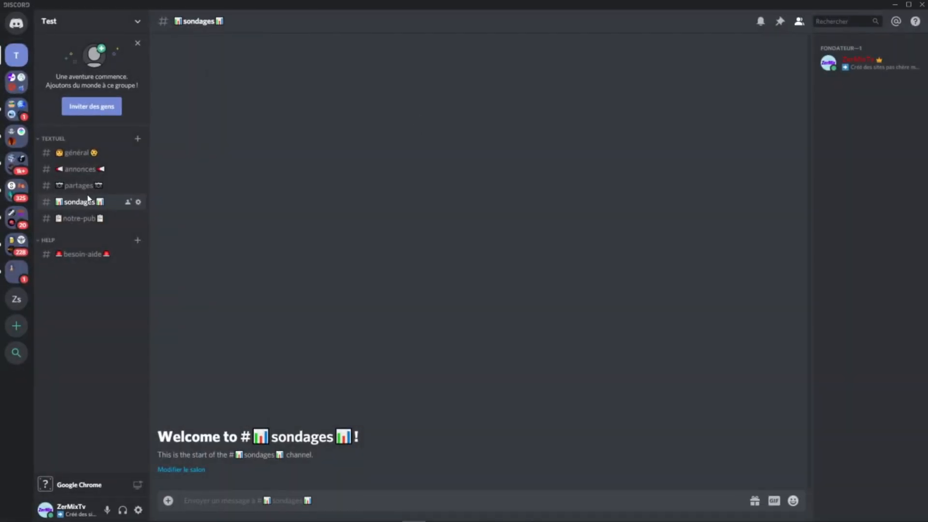
Step: In the partages channel's permissions, allow Membres Intégrer des liens and Joindre des fichiers, and save
click(138, 186)
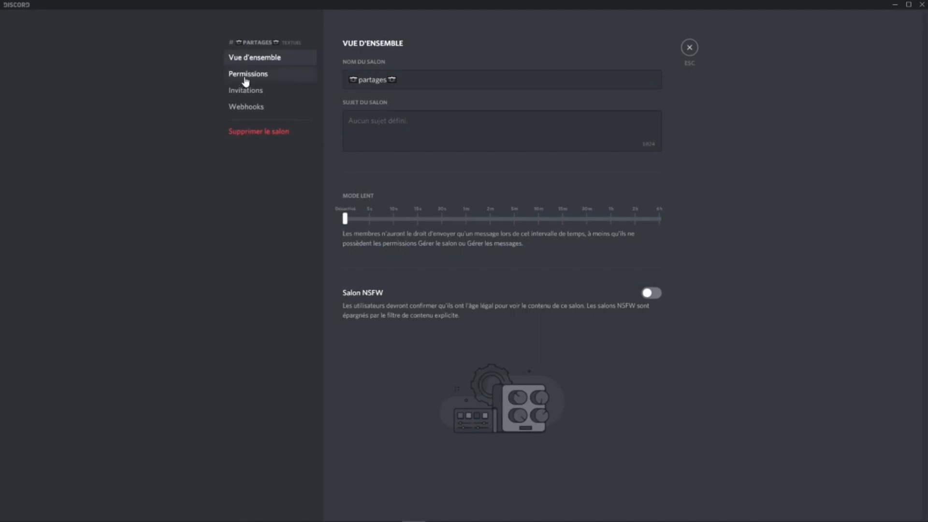
click(244, 77)
scroll(650, 305, down, 4)
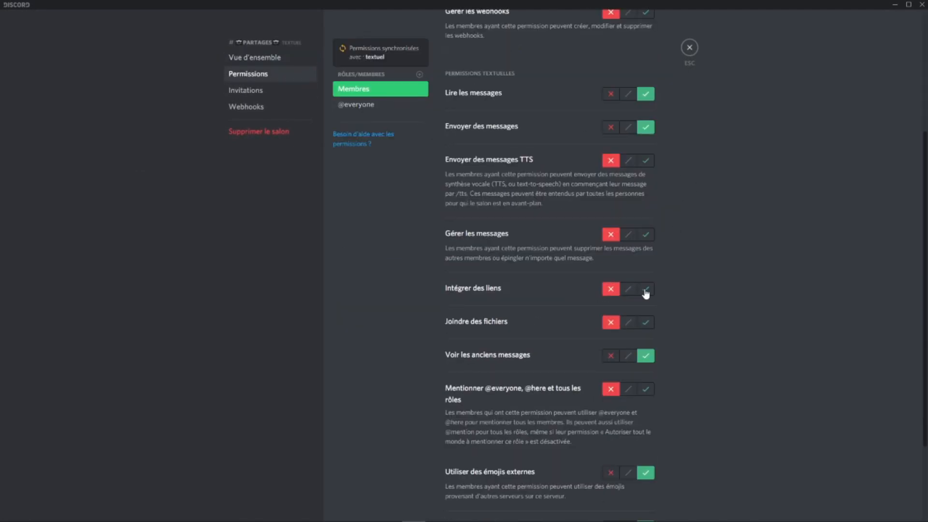
click(644, 288)
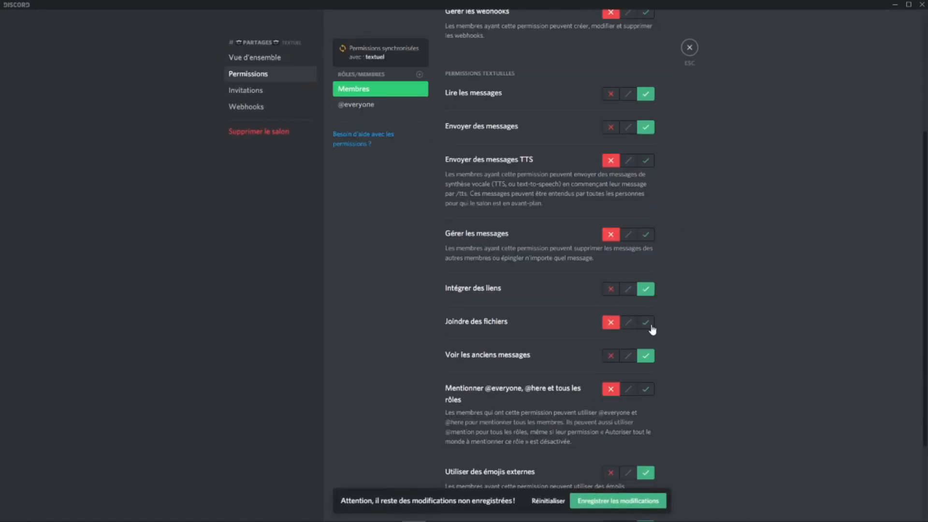
click(646, 323)
click(618, 501)
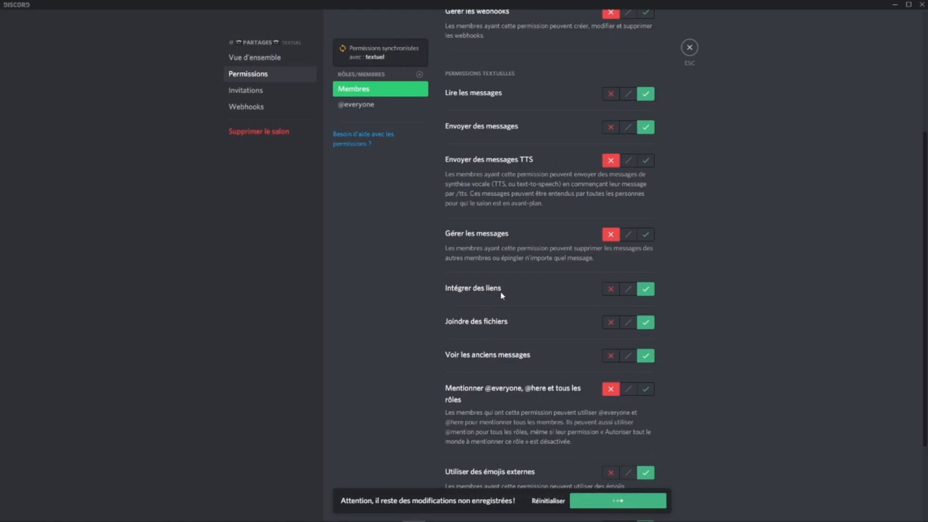
click(689, 47)
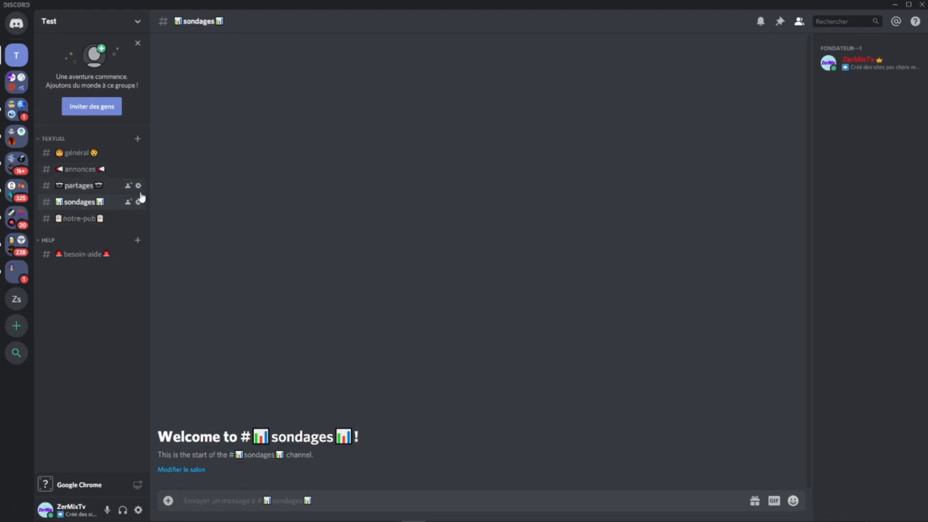
Step: Deny Membres Intégrer des liens in the partages channel's permissions and save
click(138, 186)
click(266, 74)
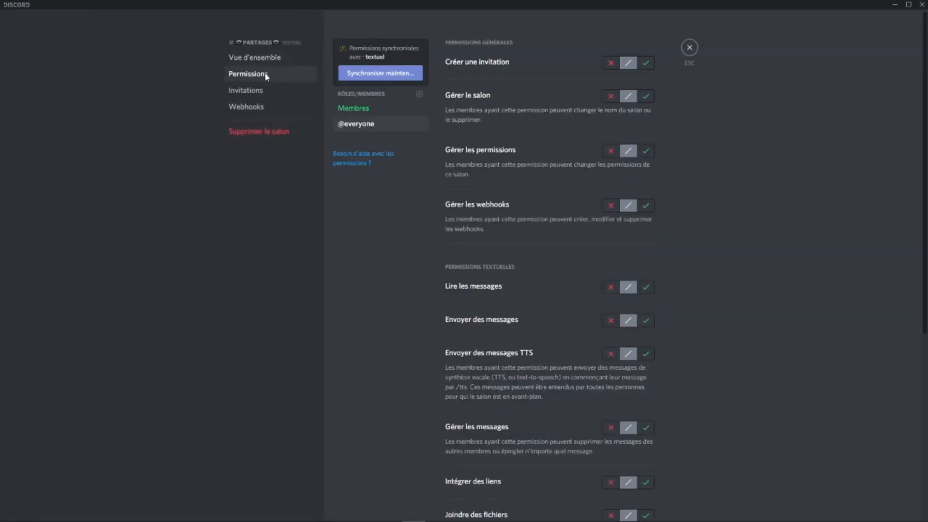
click(358, 109)
scroll(521, 251, down, 4)
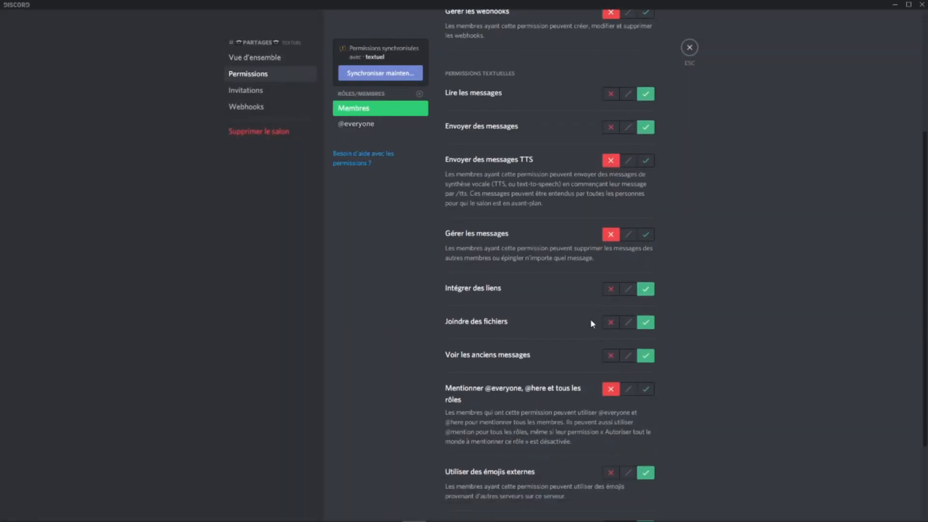
click(613, 289)
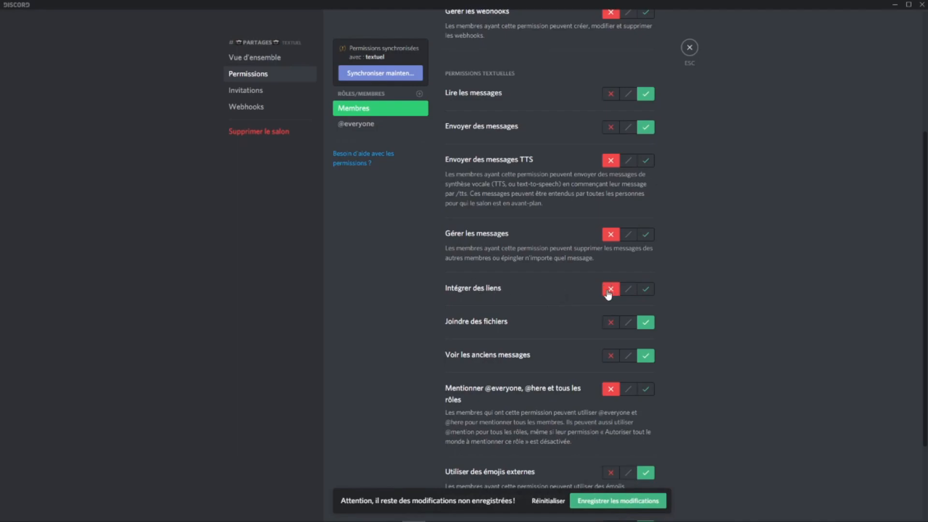
click(591, 501)
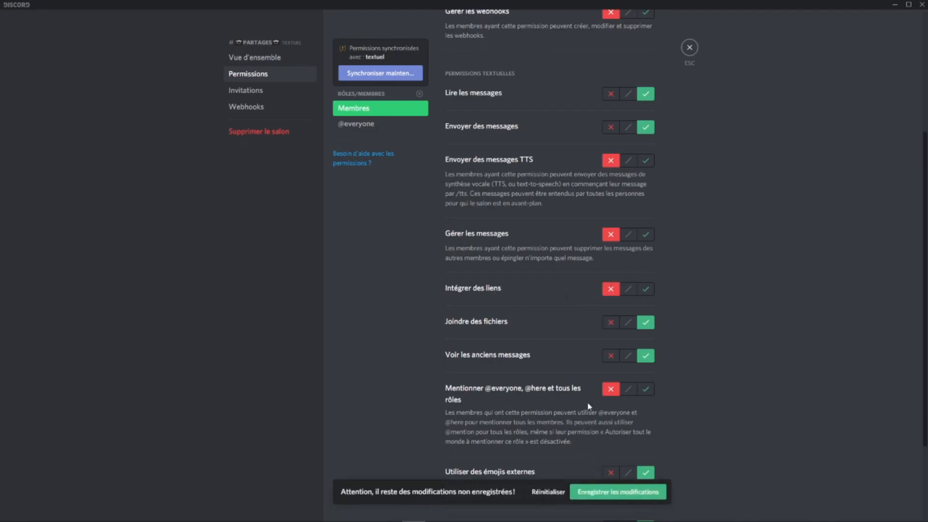
click(689, 48)
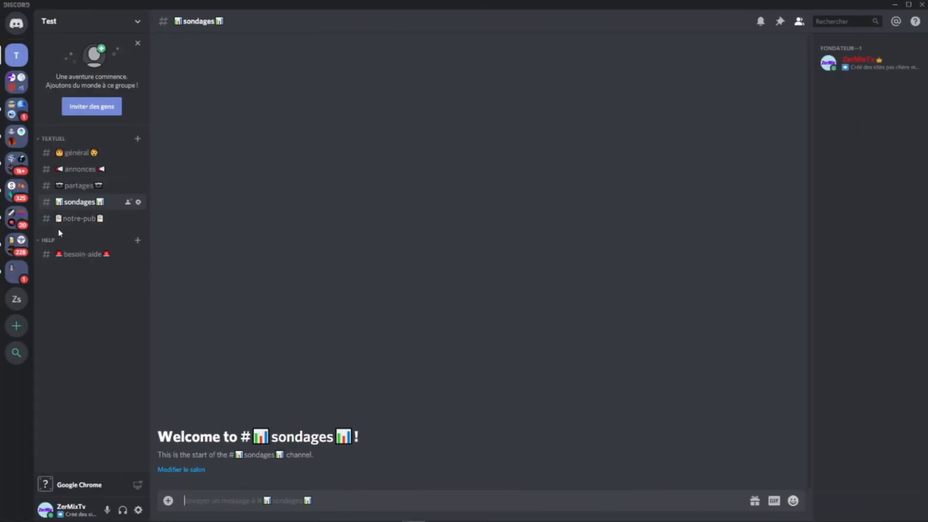
Step: Create a category named règlement, placed above textuel, and add a text channel named règlement to it
right_click(64, 129)
click(120, 177)
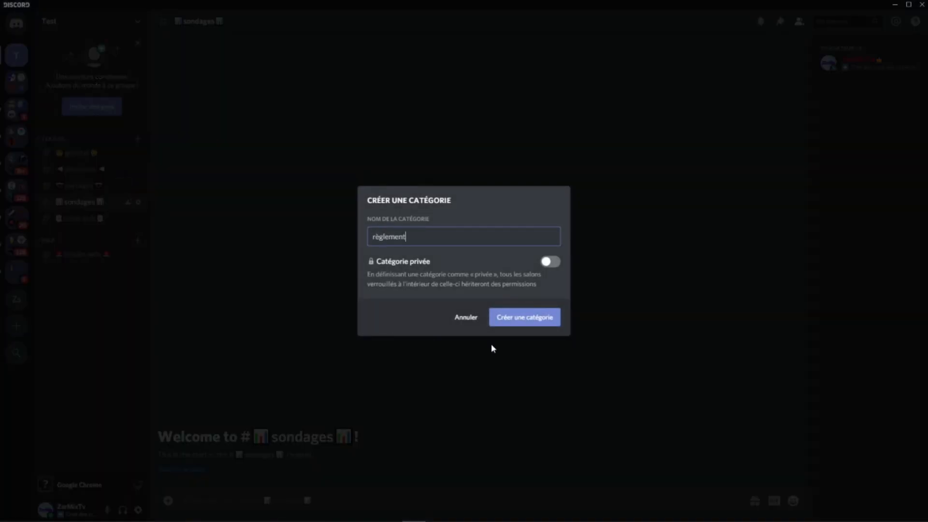
click(508, 317)
drag(60, 276, 64, 140)
click(138, 139)
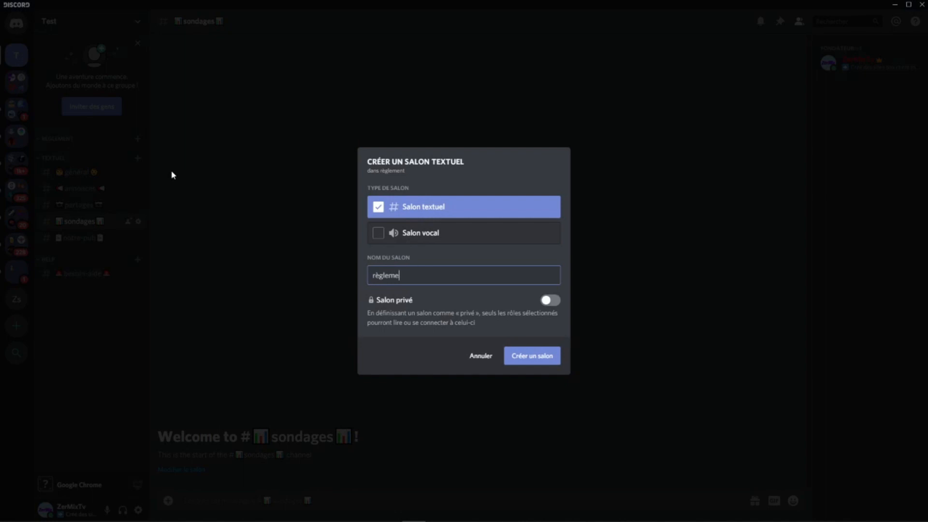
click(536, 360)
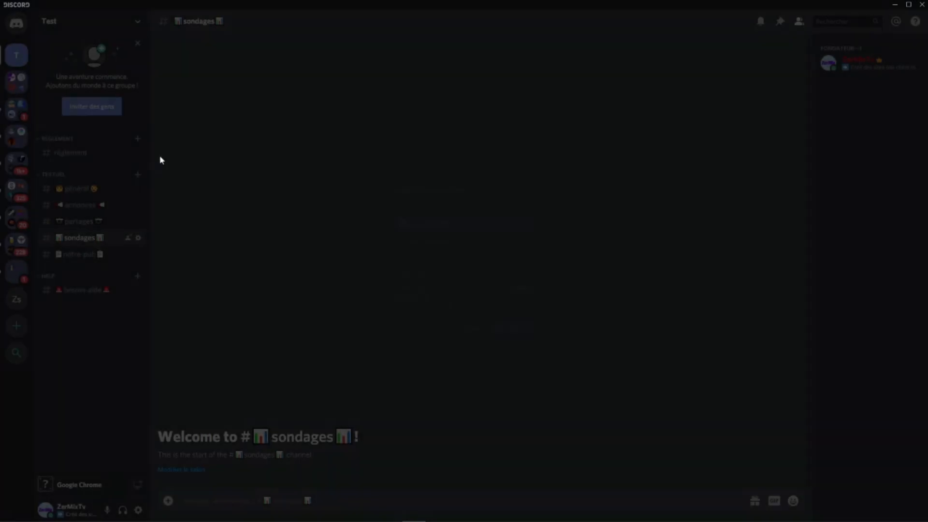
Step: Switch to the smiley.cool emoji list in Chrome, copy the green check mark emoji from Divers and return to Discord
click(247, 512)
scroll(742, 263, down, 15)
scroll(776, 289, down, 20)
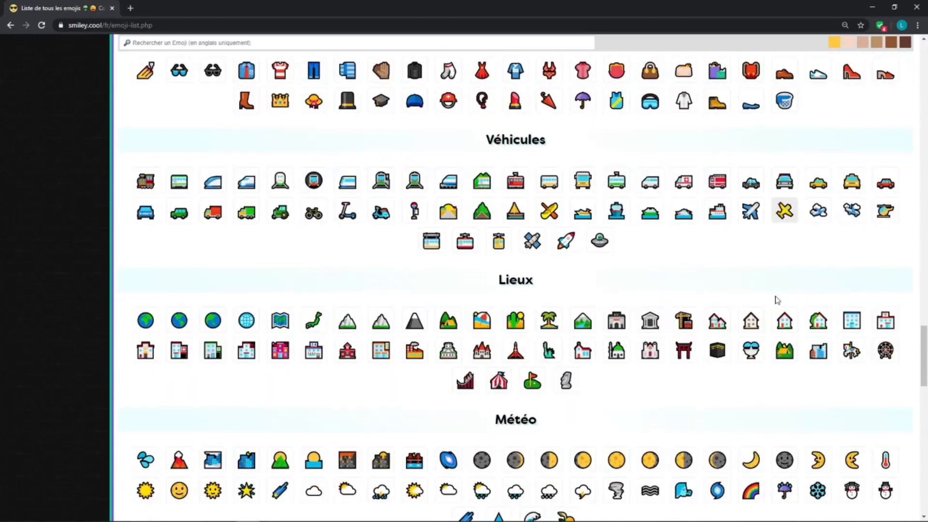
scroll(773, 302, down, 7)
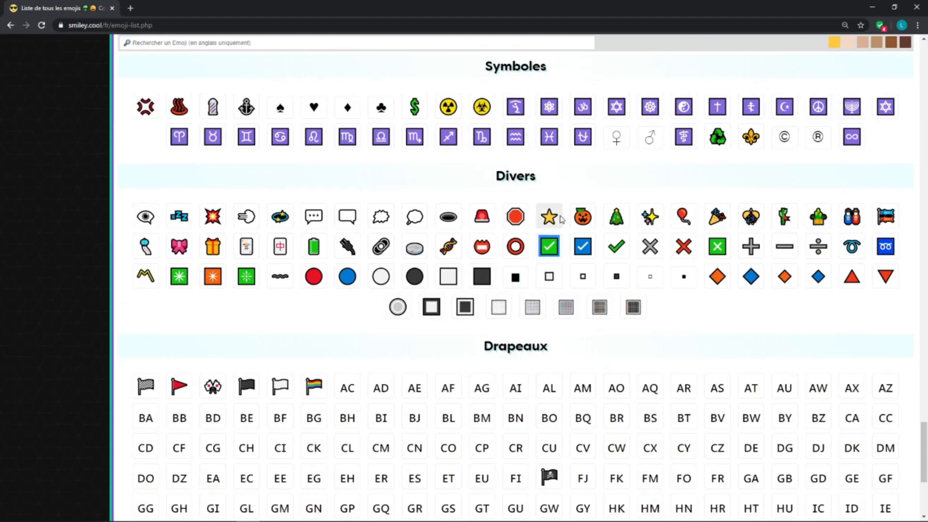
click(873, 7)
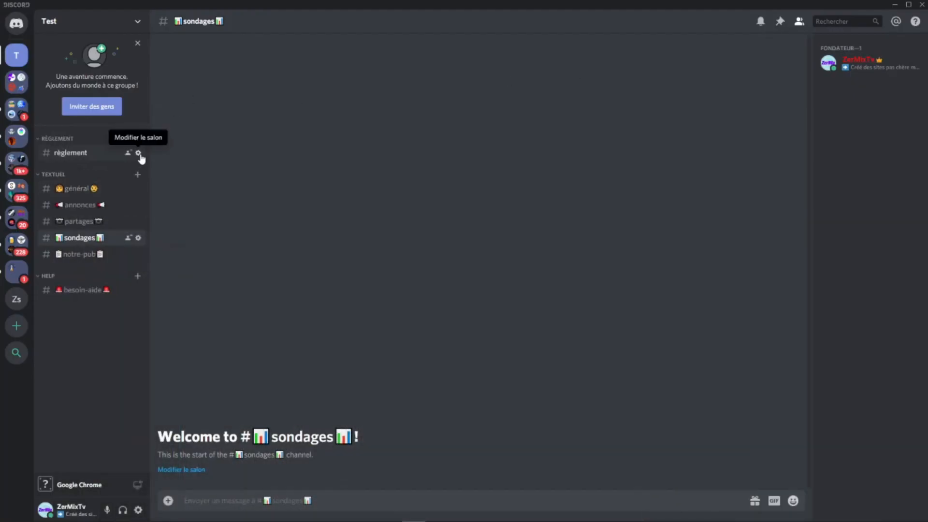
Step: Rename the règlement channel with the copied check mark emoji on both sides of its name and save
click(138, 152)
click(350, 81)
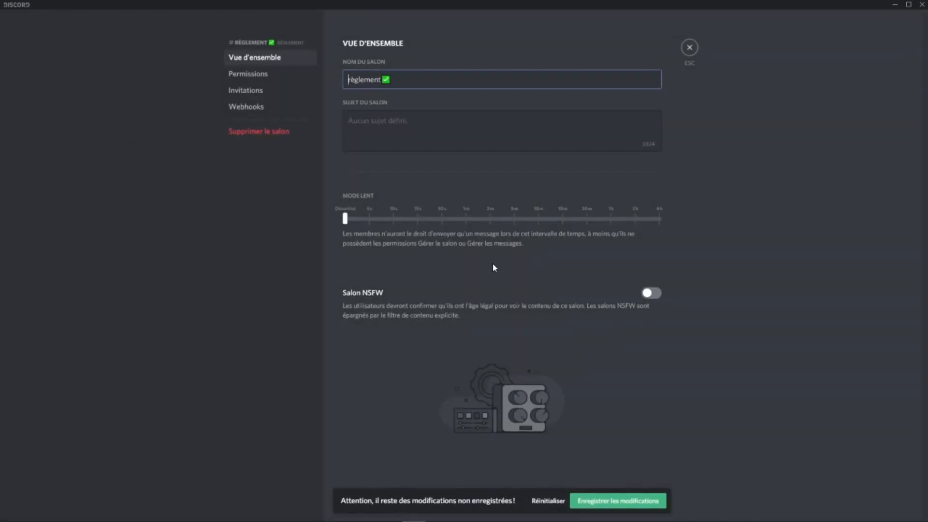
text(✅)
click(622, 505)
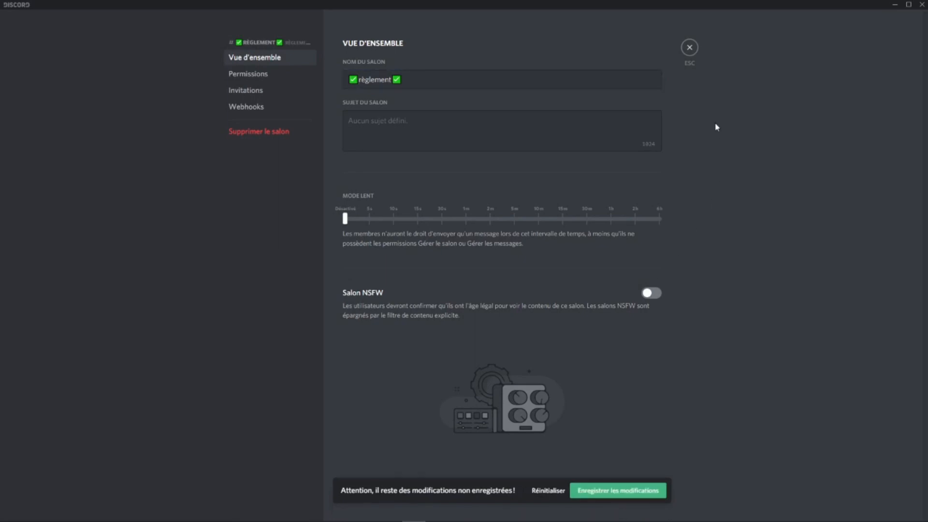
click(690, 47)
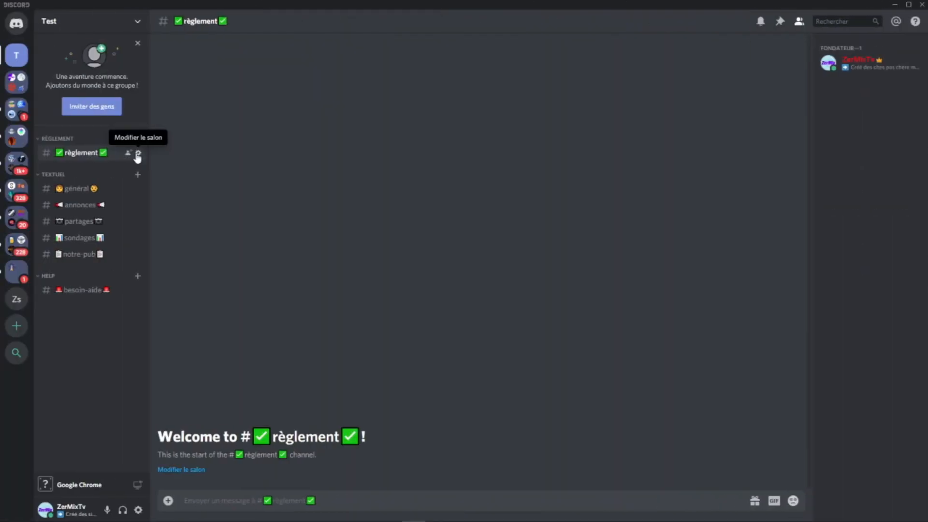
Step: Add the Membres role to the règlement channel's permissions, allow Créer une invitation and deny Gérer le salon, Gérer les permissions and Gérer les webhooks
click(137, 154)
click(255, 74)
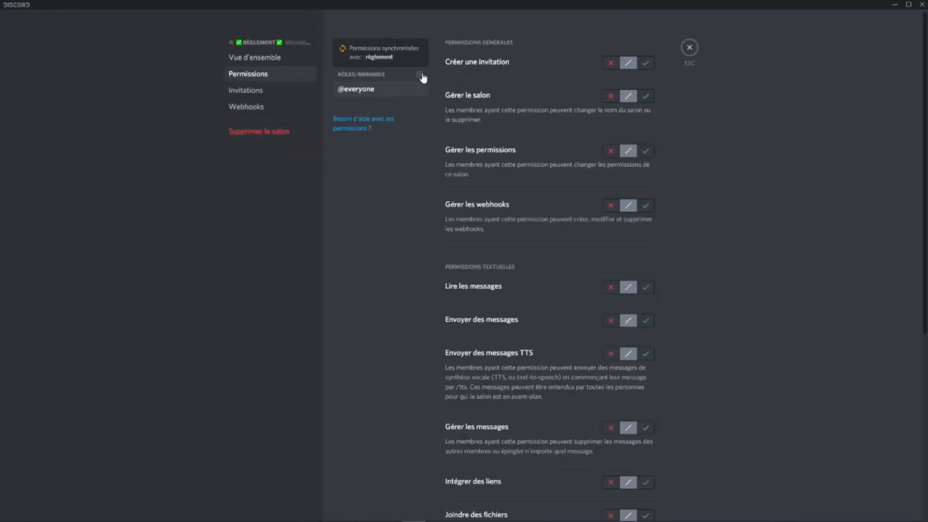
click(419, 75)
click(369, 189)
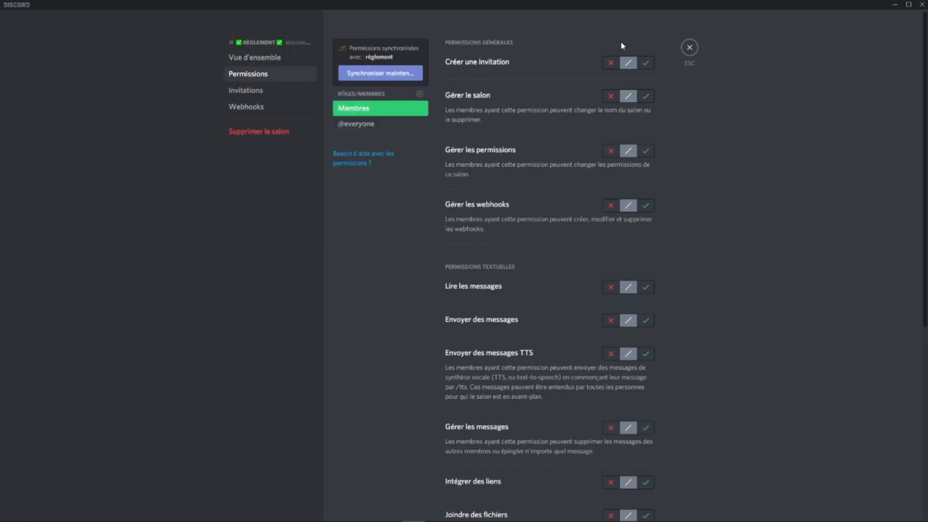
click(646, 63)
click(611, 96)
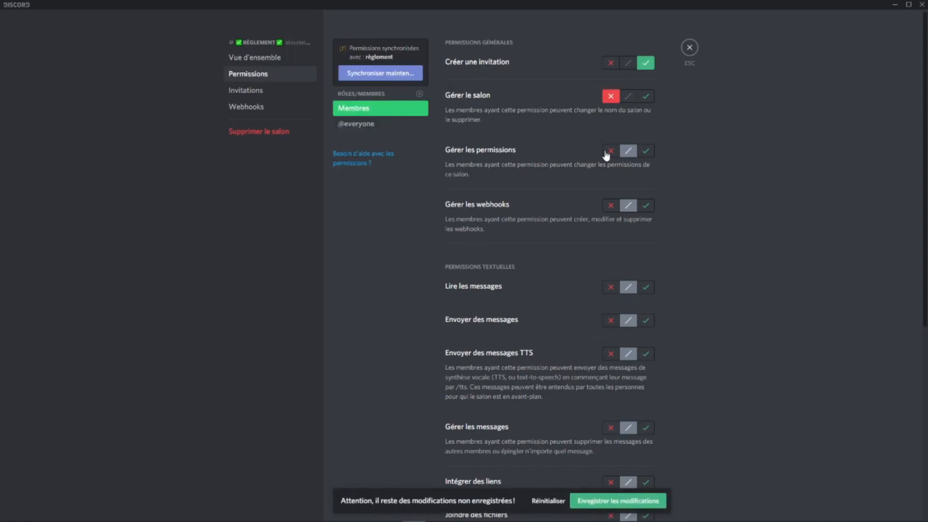
click(610, 206)
Step: Allow Membres Lire les messages and Voir les anciens messages; deny Envoyer des messages, Envoyer des messages TTS, Gérer les messages, Intégrer des liens and Joindre des fichiers
scroll(612, 208, down, 3)
click(646, 142)
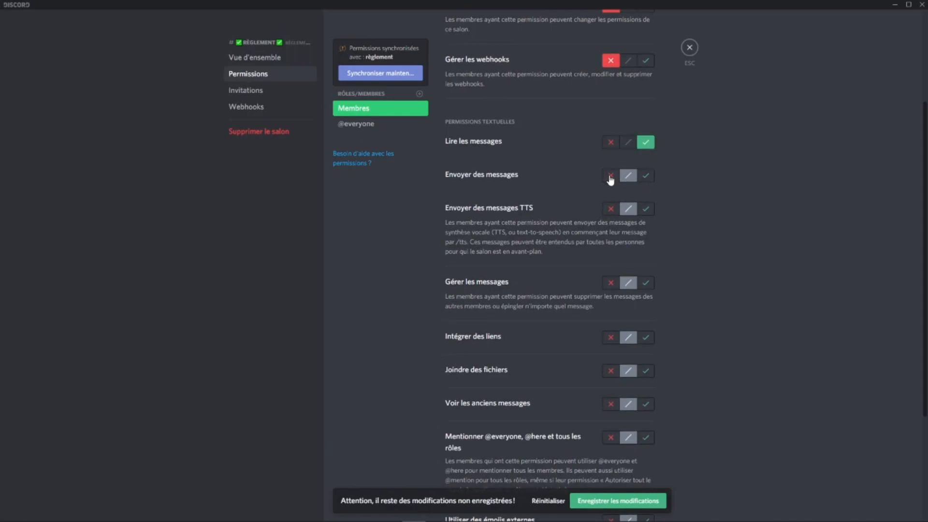
click(611, 175)
click(611, 210)
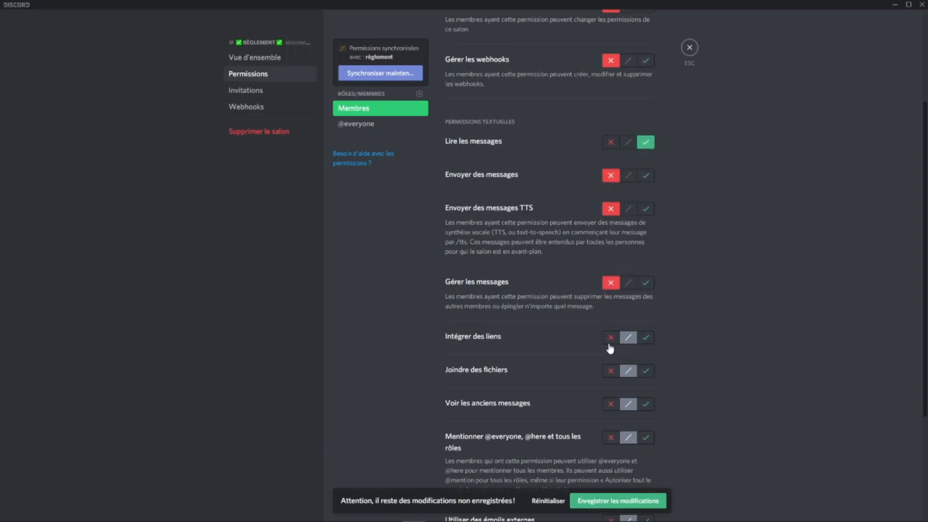
click(611, 371)
click(646, 404)
scroll(631, 359, down, 3)
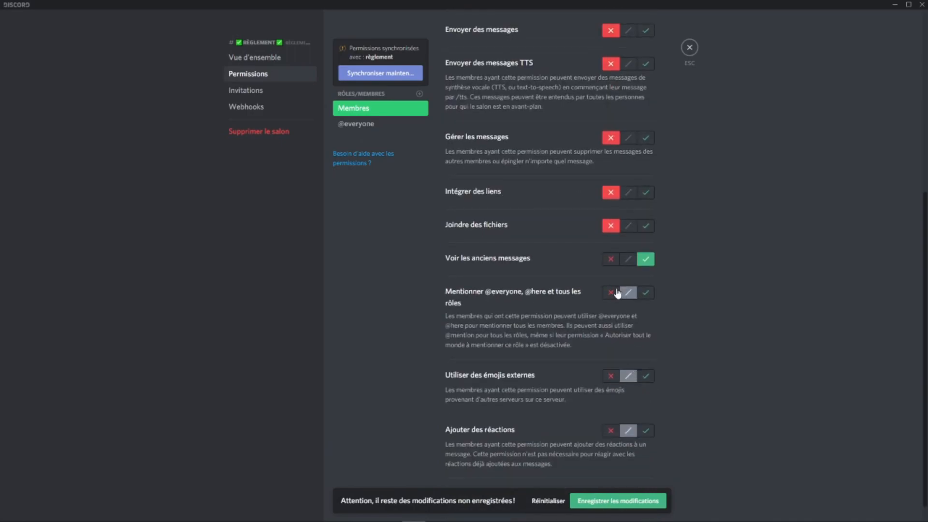
click(611, 376)
scroll(612, 384, down, 1)
click(611, 408)
click(622, 500)
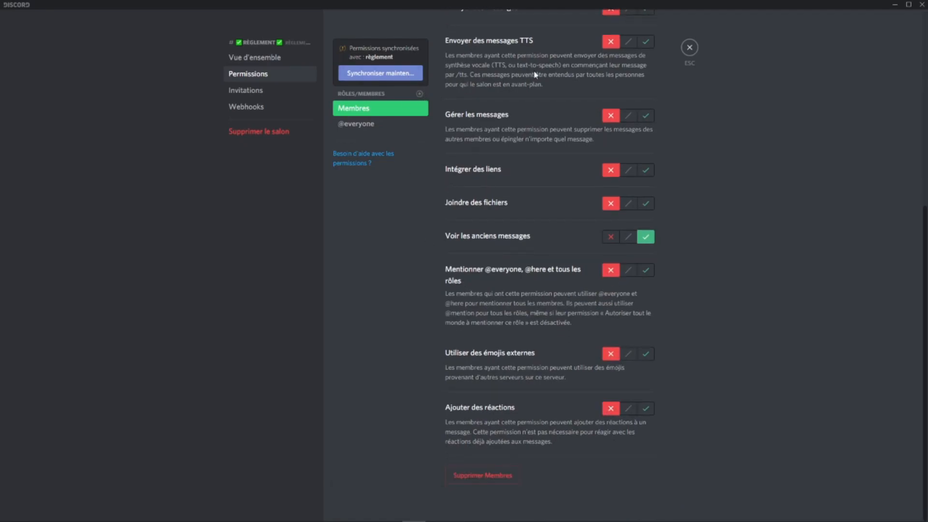
click(689, 48)
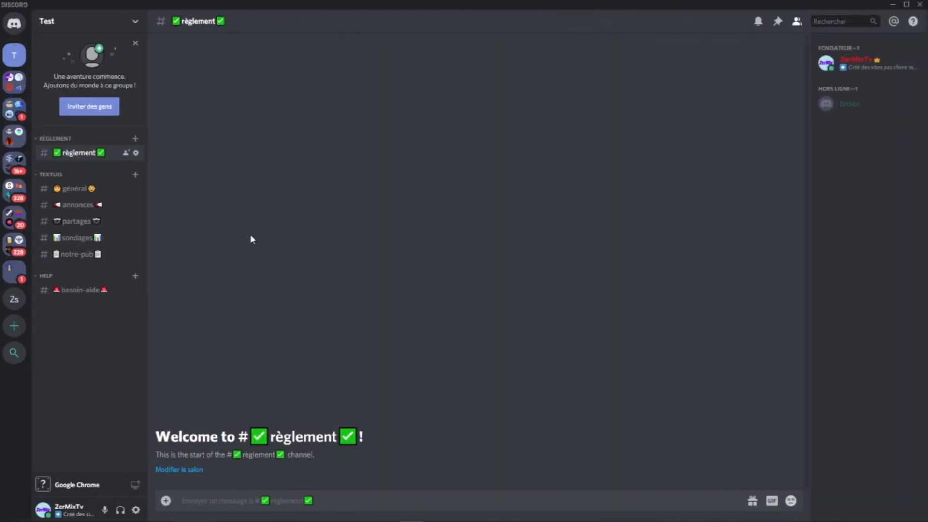
Step: In the HELP category's permissions, allow Membres Créer une invitation and deny Gérer le salon, Gérer les permissions and Gérer les webhooks
right_click(57, 276)
click(97, 334)
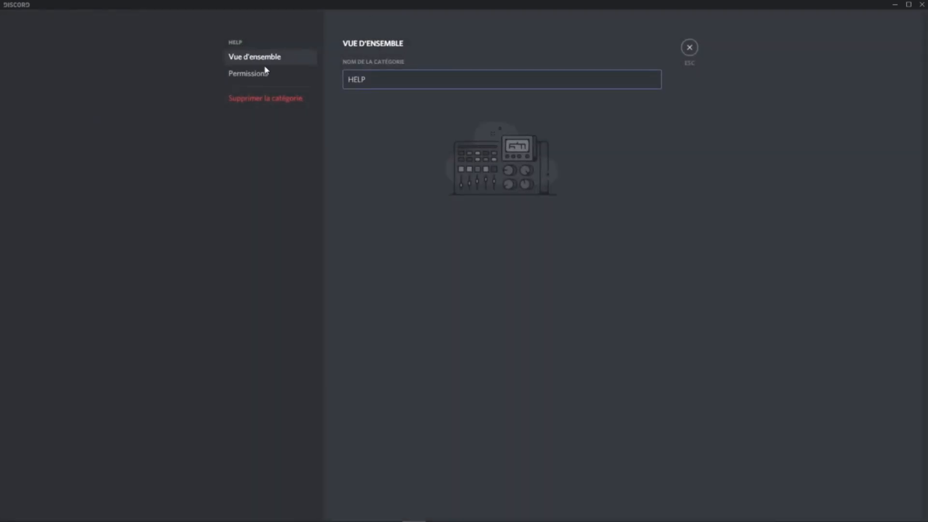
click(278, 73)
click(383, 61)
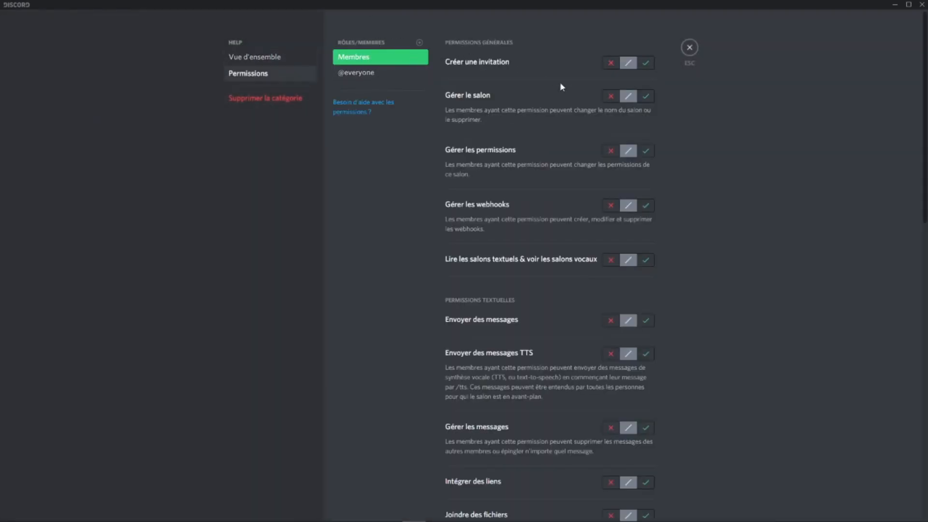
click(645, 63)
click(611, 96)
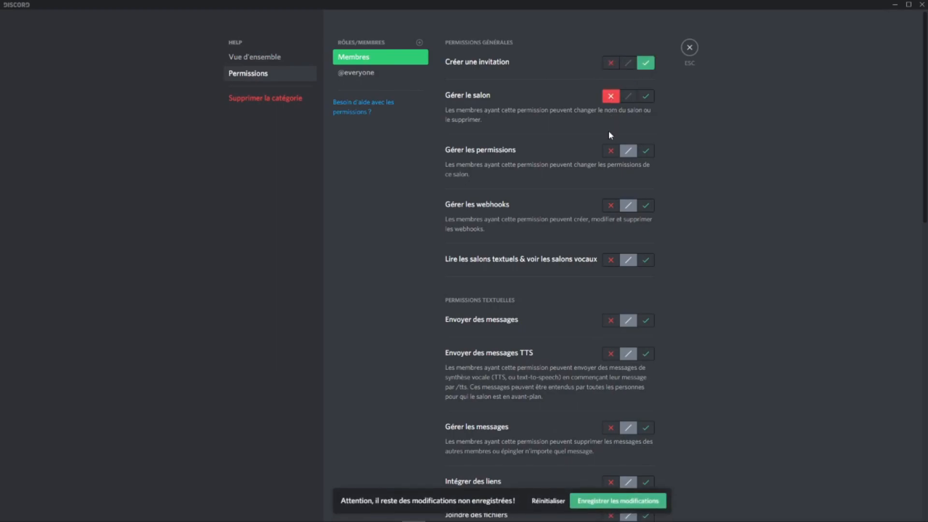
click(611, 152)
click(611, 206)
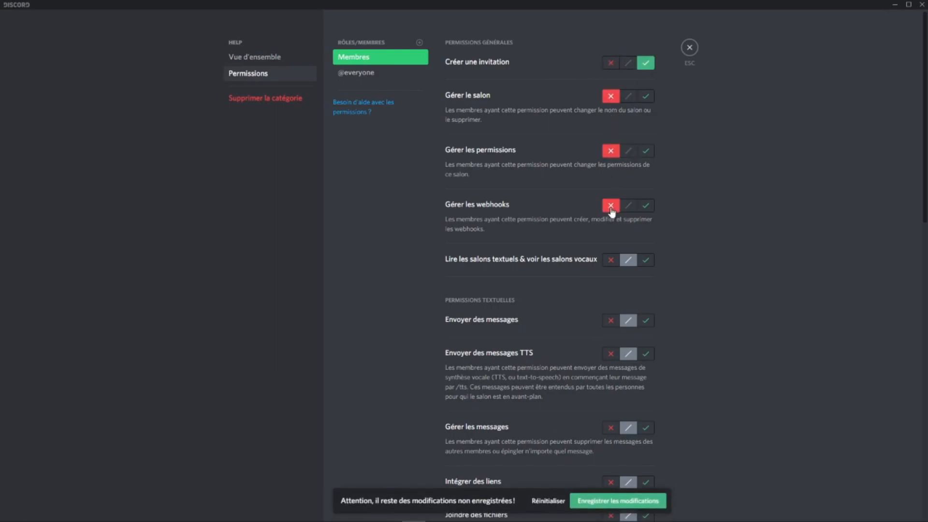
Step: Allow Membres Lire les salons textuels & voir les salons vocaux and Envoyer des messages; deny Envoyer des messages TTS and Gérer les messages
click(646, 320)
click(611, 354)
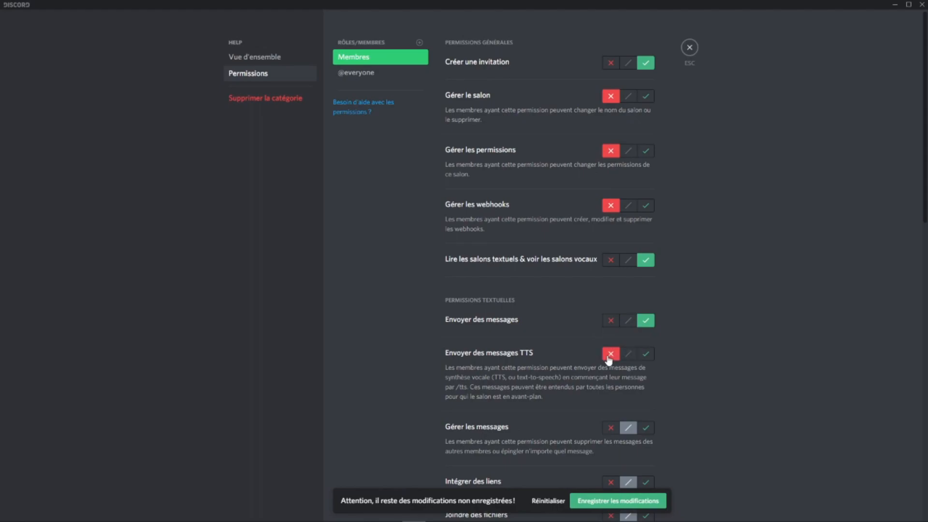
scroll(609, 352, down, 4)
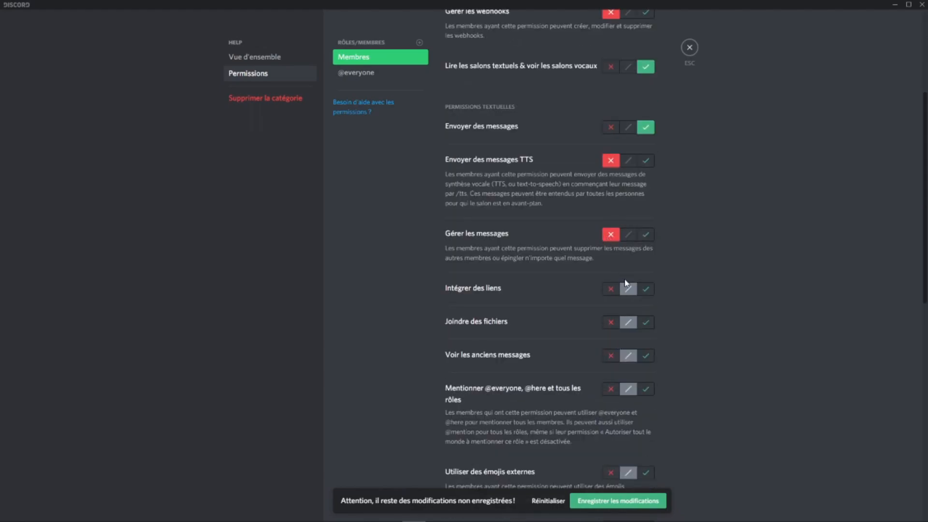
click(610, 290)
click(647, 321)
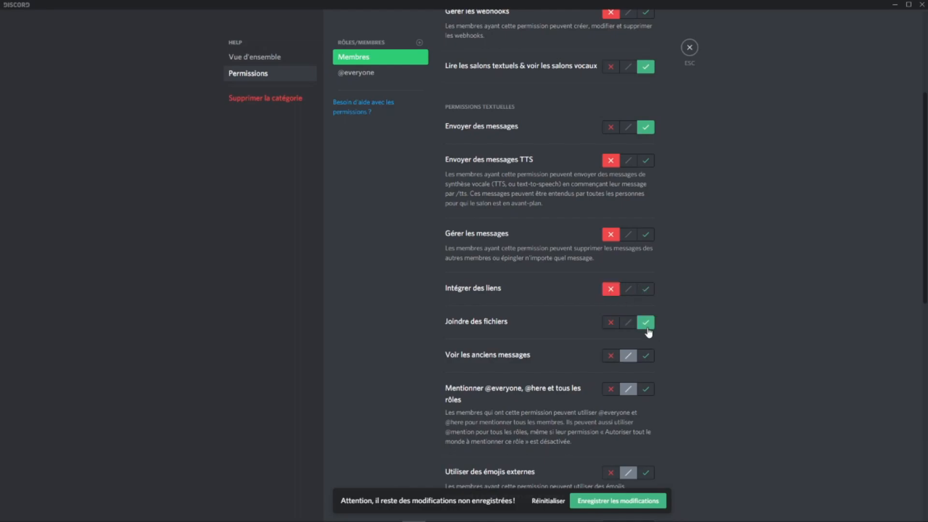
scroll(637, 305, down, 2)
click(645, 261)
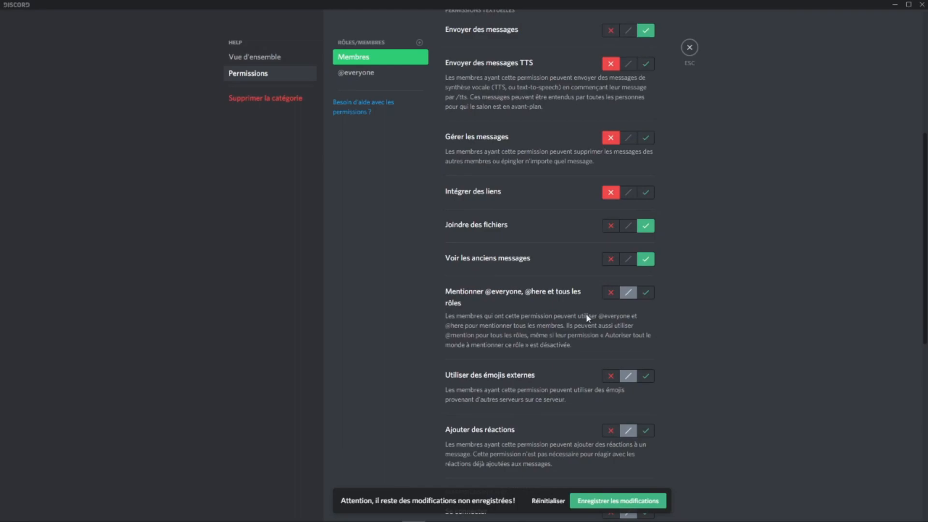
click(645, 195)
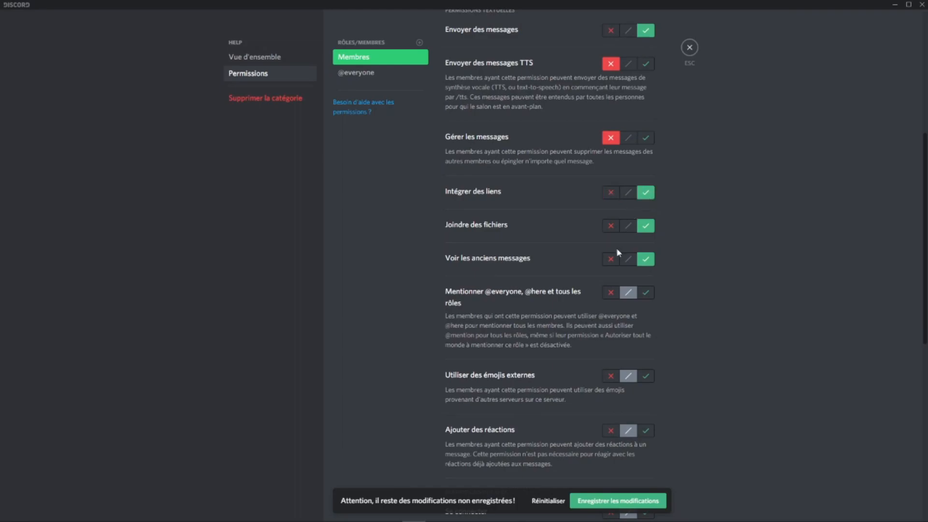
click(611, 293)
Step: Allow Membres Utiliser des émojis externes and Ajouter des réactions in the HELP category
scroll(657, 290, down, 2)
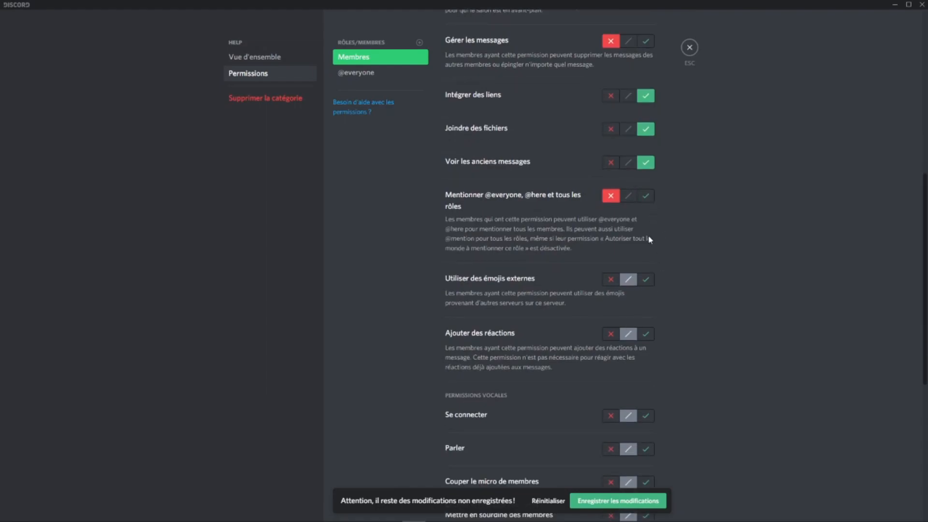
click(645, 282)
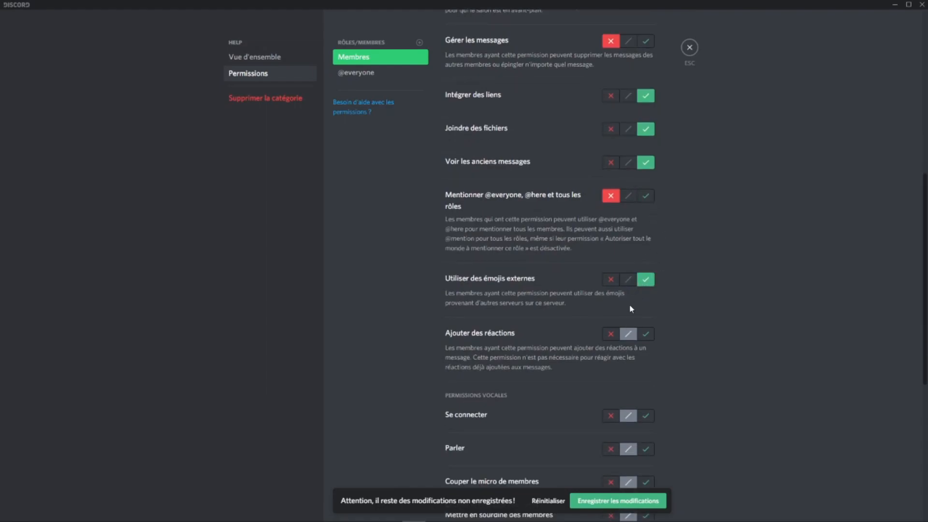
click(645, 334)
Step: Allow Membres Parler; deny Couper le micro de membres, Mettre en sourdine des membres and Déplacer des membres
scroll(638, 341, down, 2)
scroll(633, 345, down, 1)
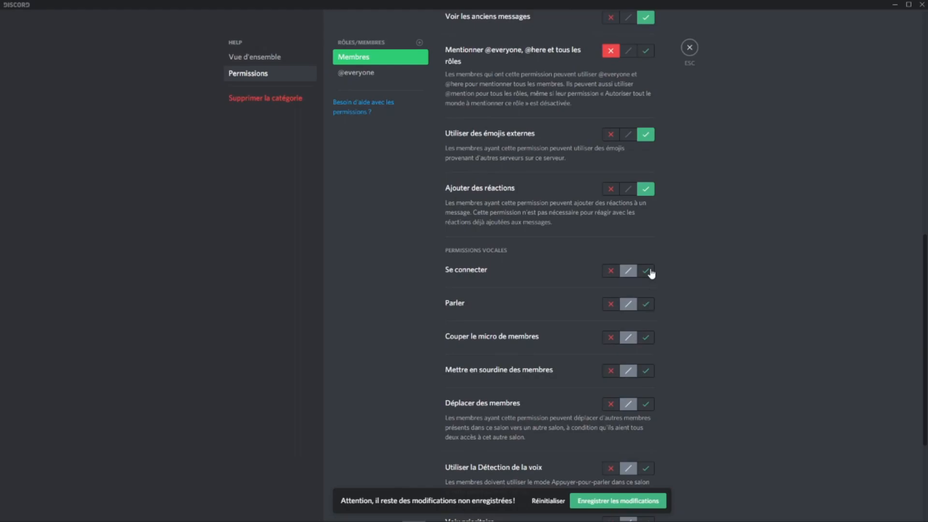
click(645, 305)
click(611, 337)
click(610, 370)
click(610, 404)
Step: Allow Membres Utiliser la Détection de la voix, deny Voix prioritaire, and save the HELP category's permissions, leaving the category and channel settings
scroll(650, 333, down, 3)
click(645, 323)
click(611, 378)
click(645, 461)
click(639, 504)
click(690, 48)
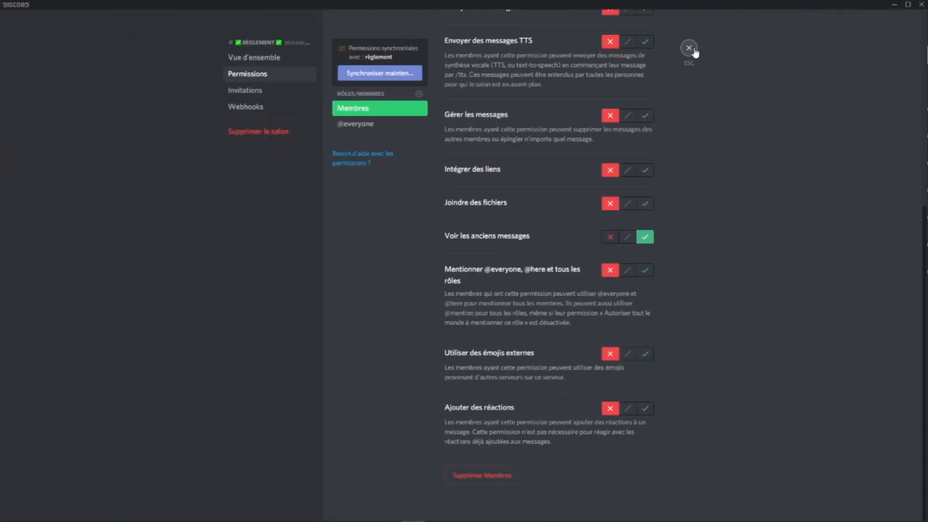
click(690, 47)
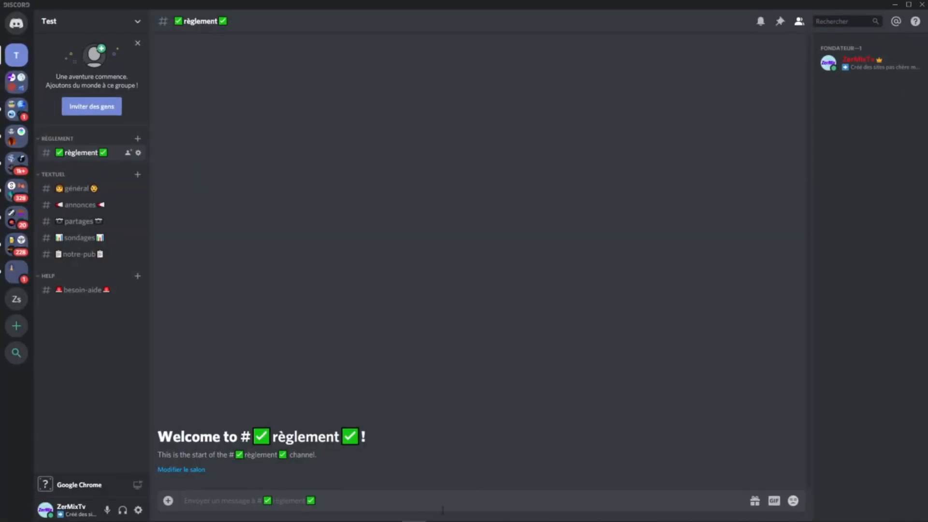
Step: Find the second account among the friends and send it an invitation to the Test server
click(112, 107)
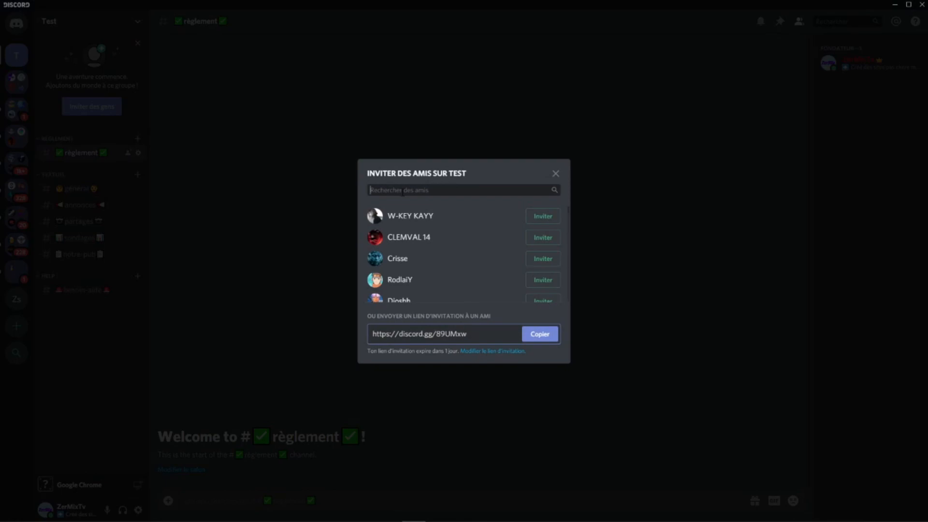
text(eri)
click(543, 225)
click(556, 186)
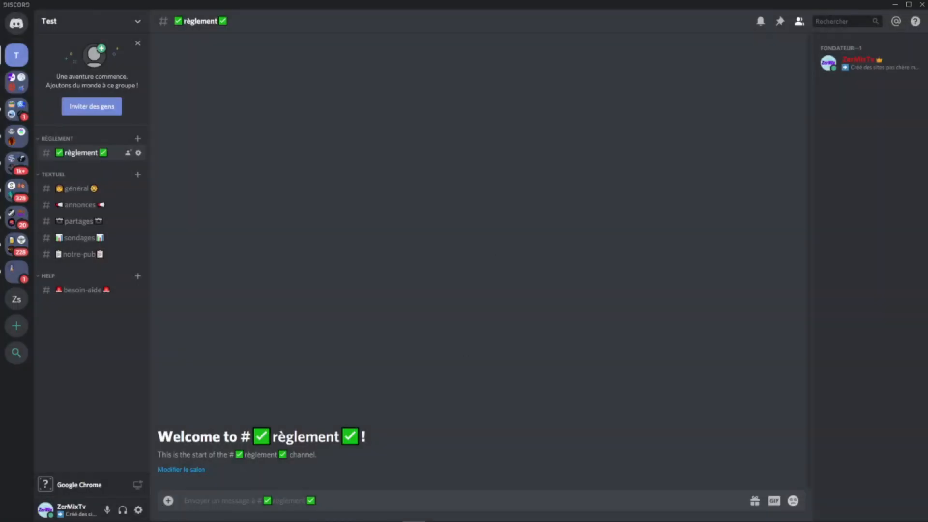
Step: Switch to Discord in Chrome and join the Test server from the invitation in the private messages
click(248, 513)
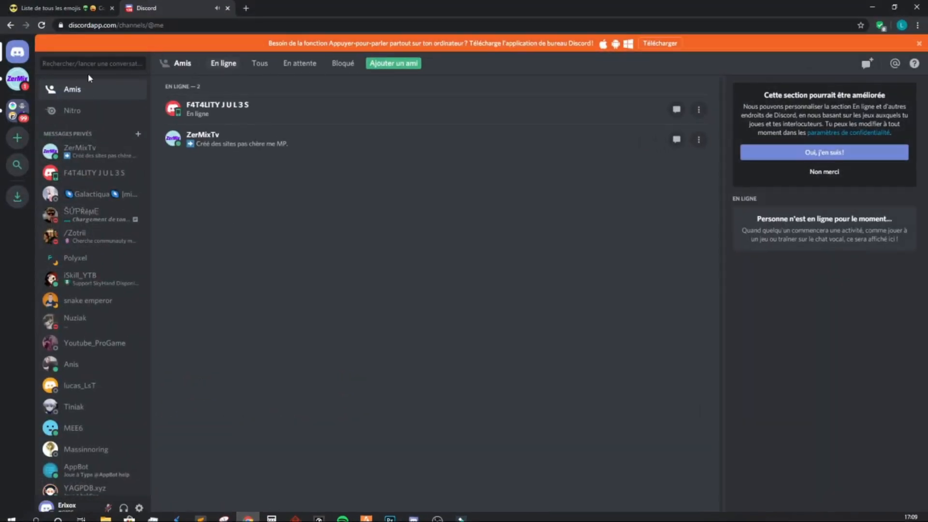
click(18, 79)
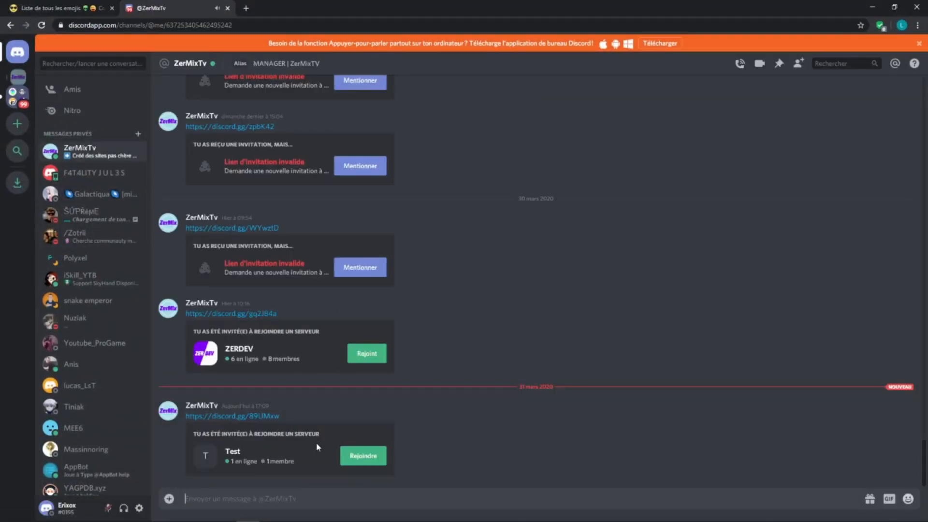
click(362, 455)
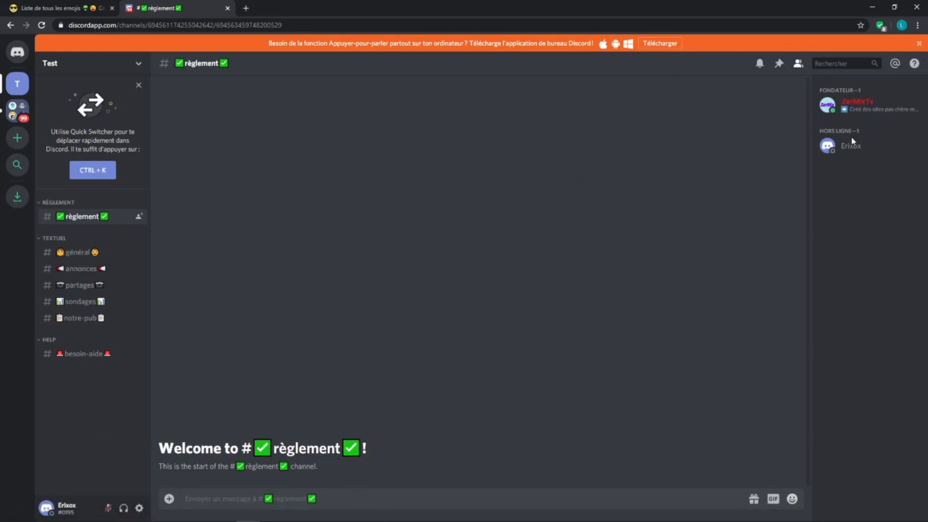
Step: Switch back to the Discord desktop app and give the newly joined member the Membres role
right_click(848, 154)
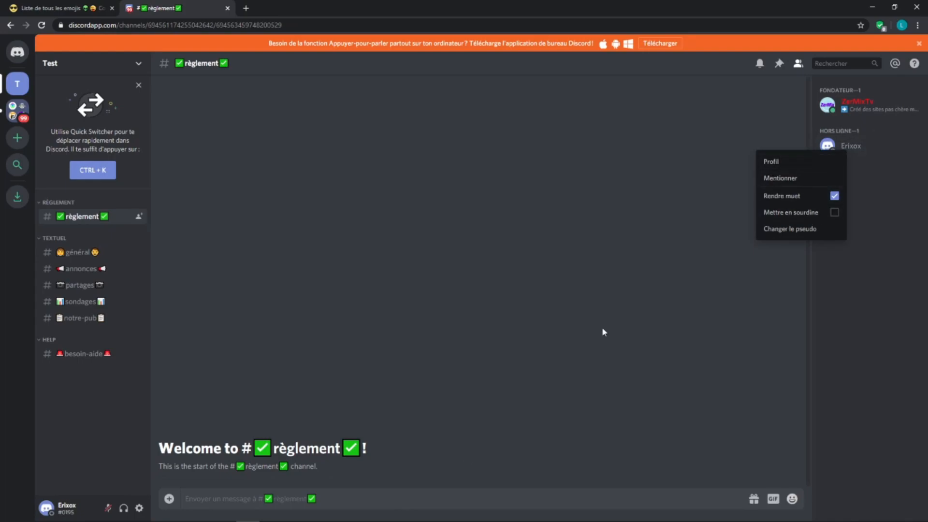
click(414, 512)
click(852, 103)
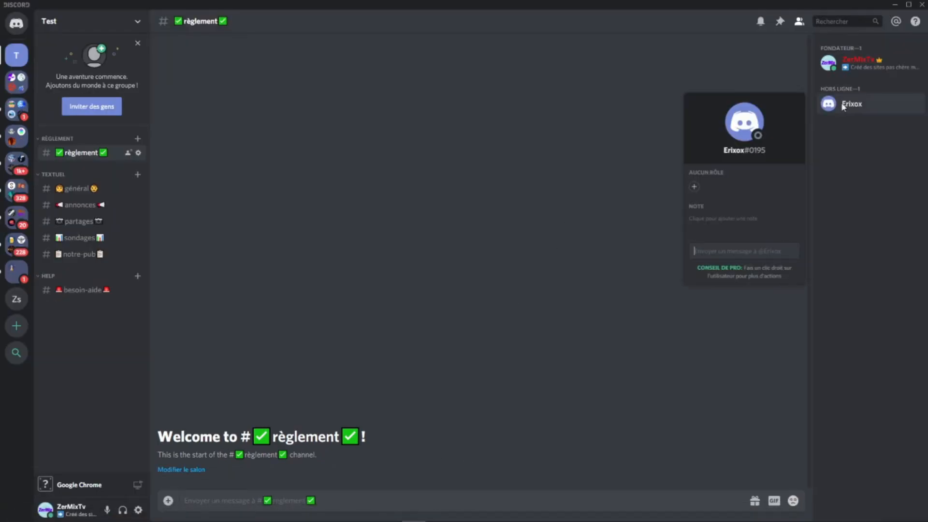
click(699, 186)
click(663, 273)
click(464, 233)
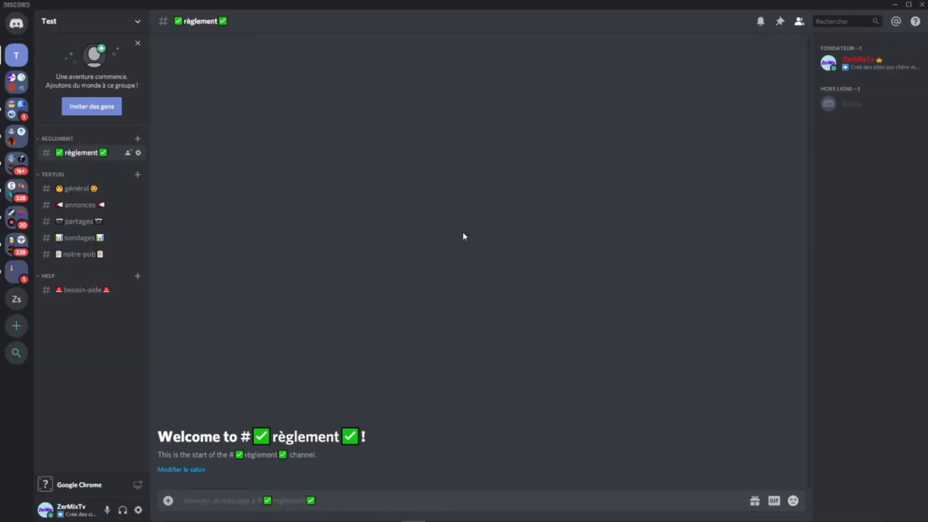
Step: Switch to Chrome and check, as the member, the access to général, annonces, partages, sondages, notre-pub and besoin-aide
click(247, 512)
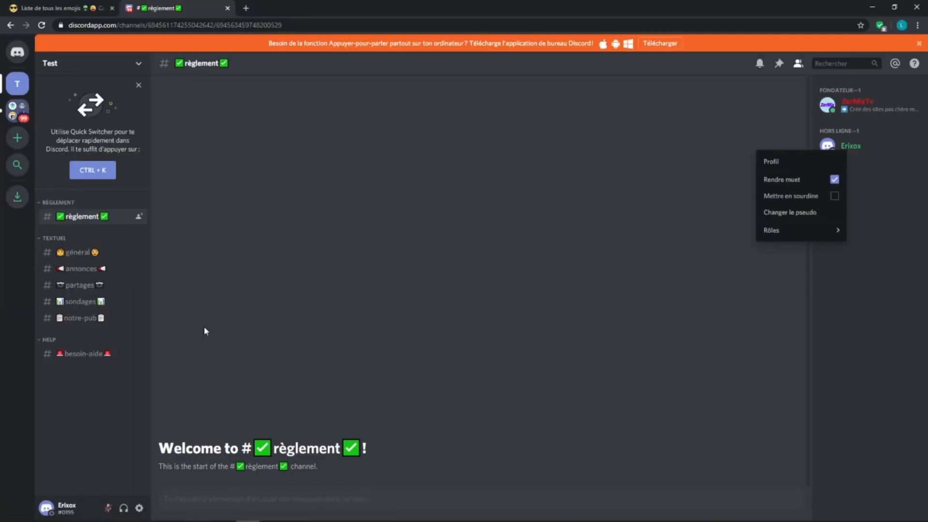
click(299, 370)
click(87, 255)
click(90, 272)
click(87, 284)
click(86, 302)
click(86, 318)
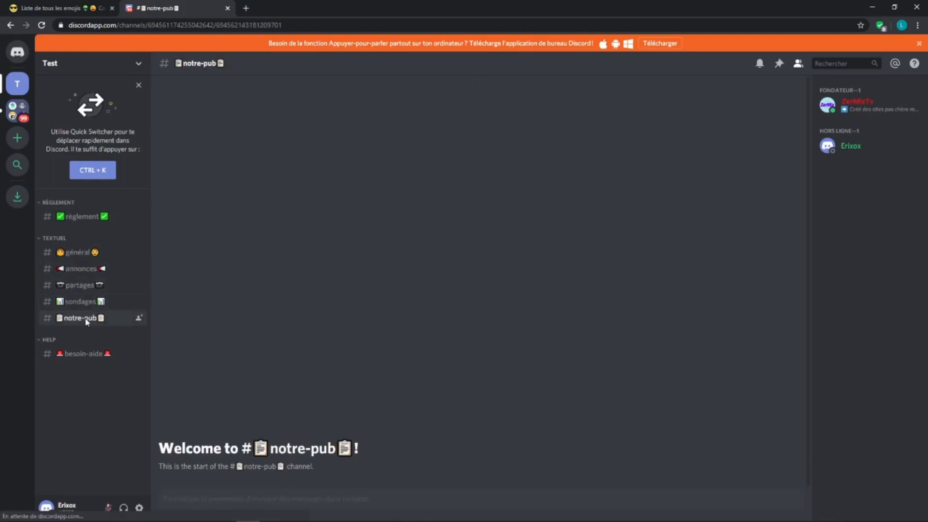
click(95, 354)
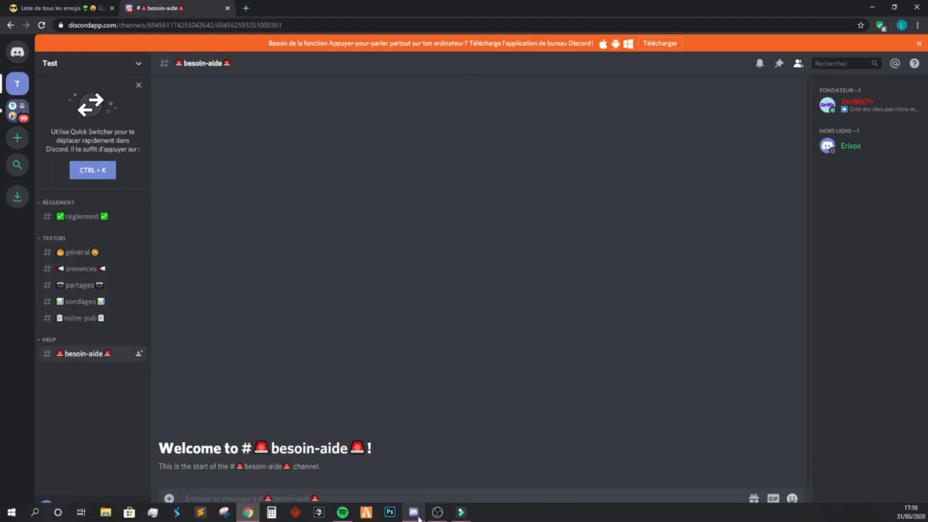
Step: Switch back to the Discord desktop app and pick the :white_check_mark: emoji for a message in the règlement channel
click(413, 512)
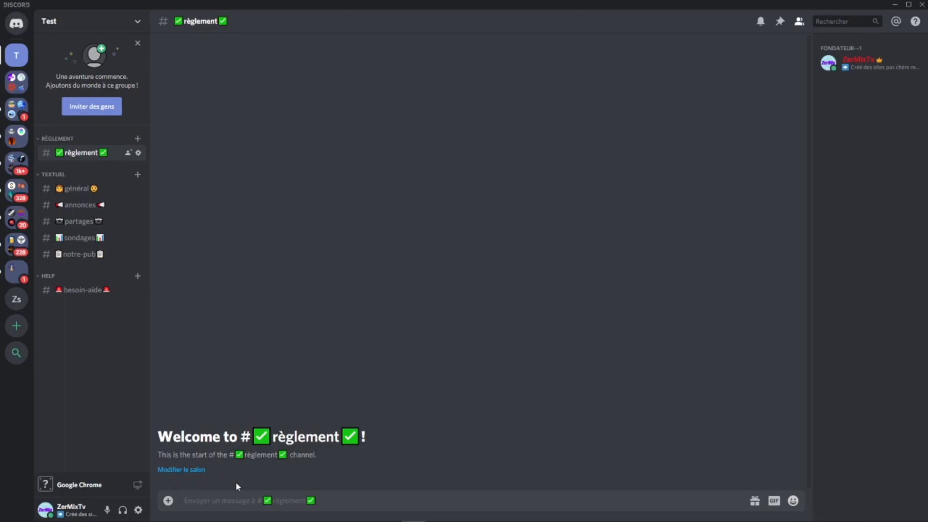
click(791, 501)
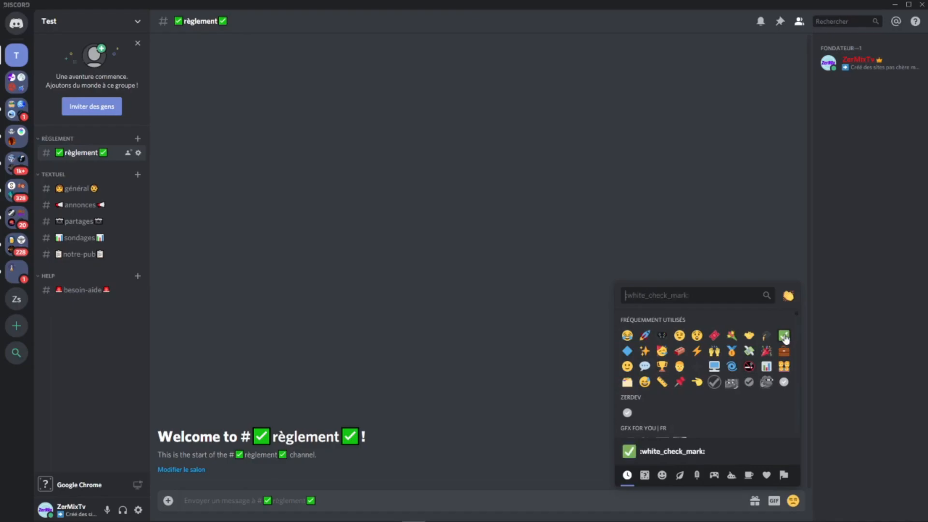
click(784, 336)
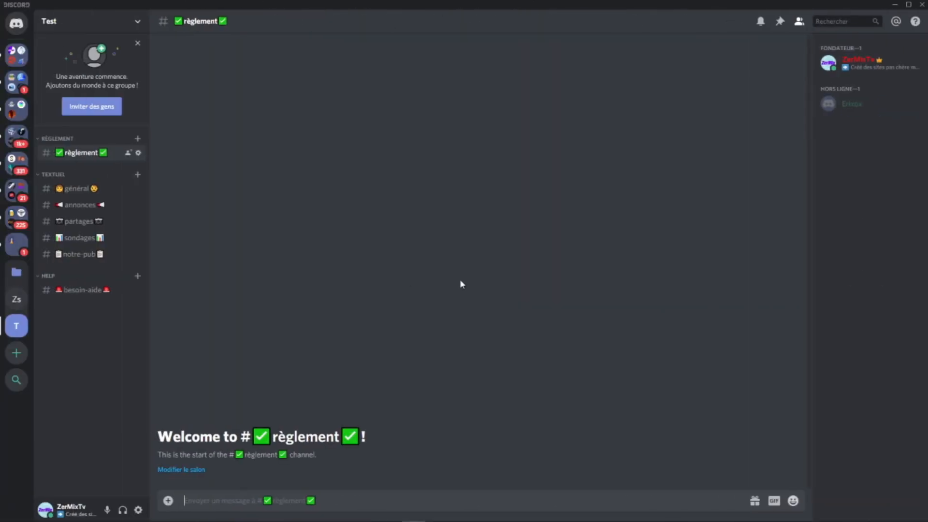